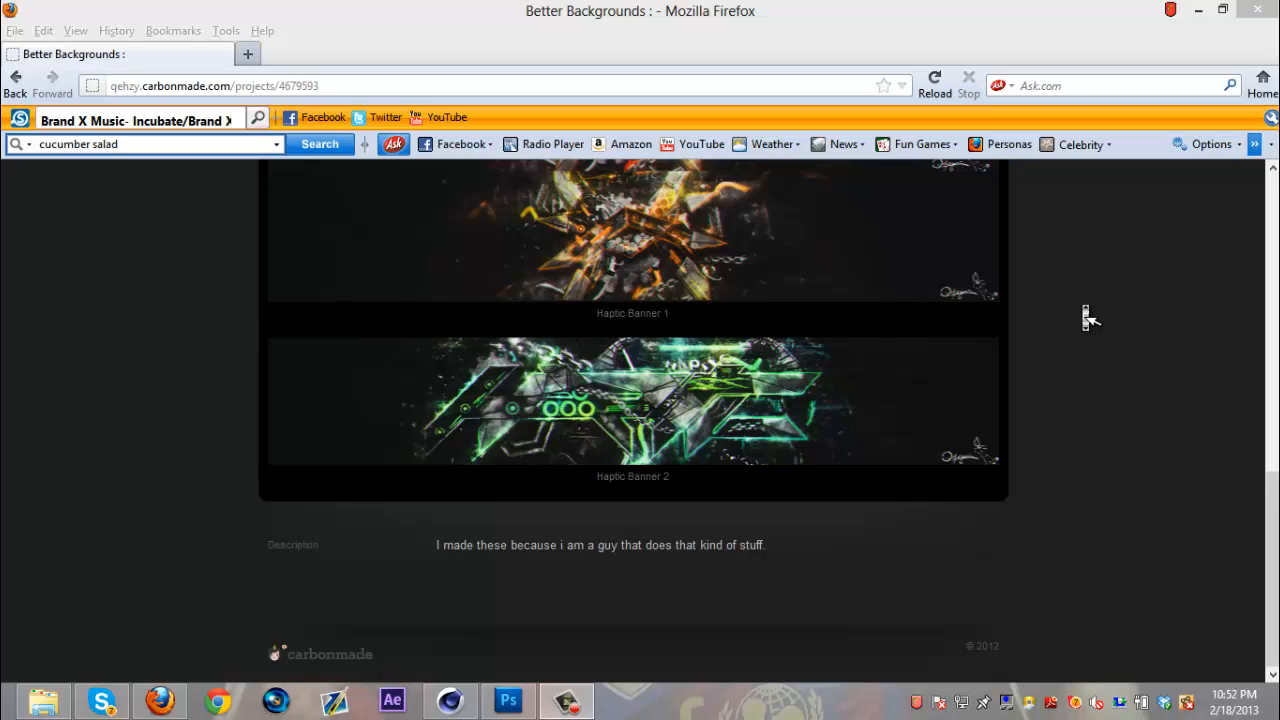
Step: Open the fear image from the Renders folder and view the Haptic1 and Haptic2 renders that follow it
mouse_move(1275, 500)
left_mouse_down()
mouse_move(1275, 219)
mouse_move(1276, 492)
left_mouse_up()
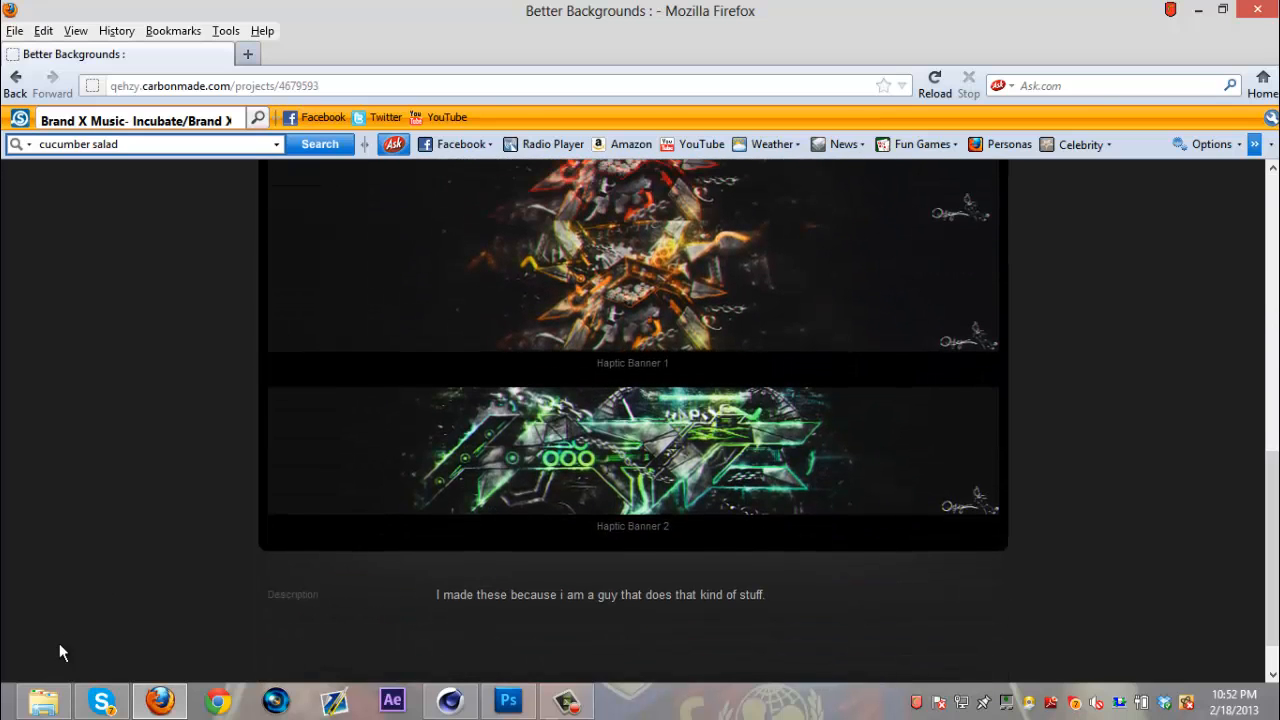
left_click(43, 701)
left_click(680, 134)
double_click(680, 134)
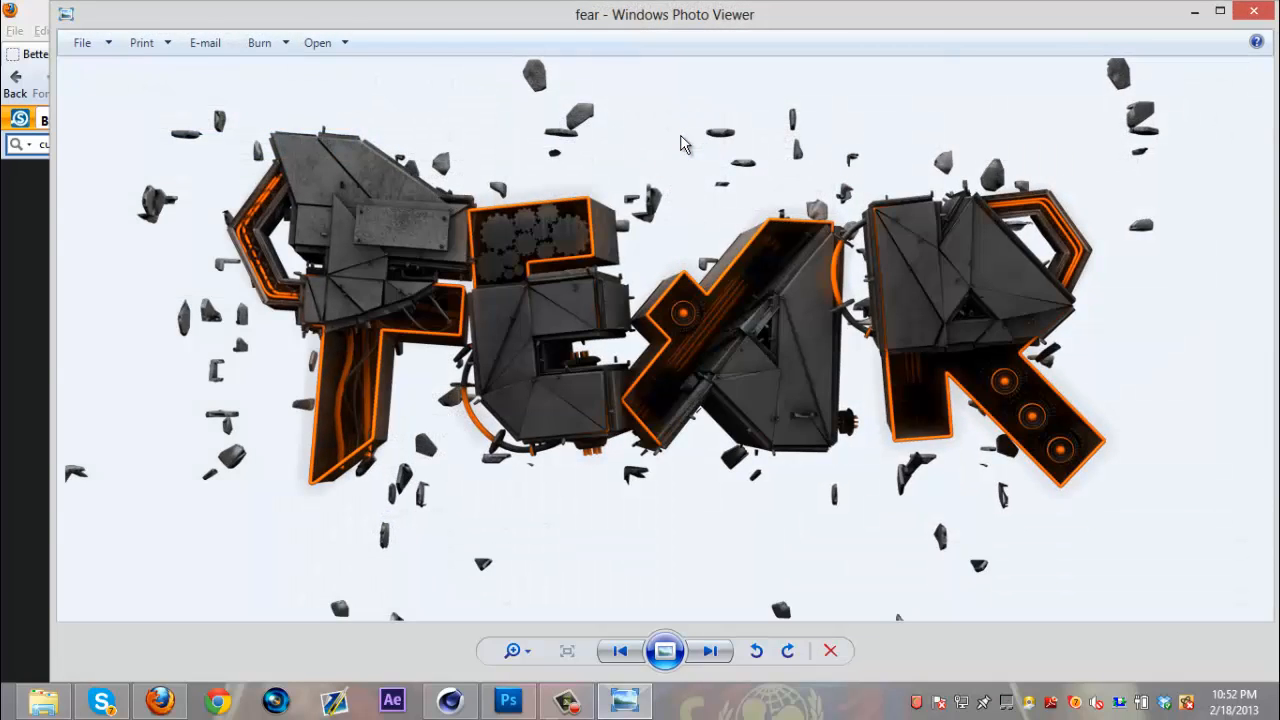
key("Right")
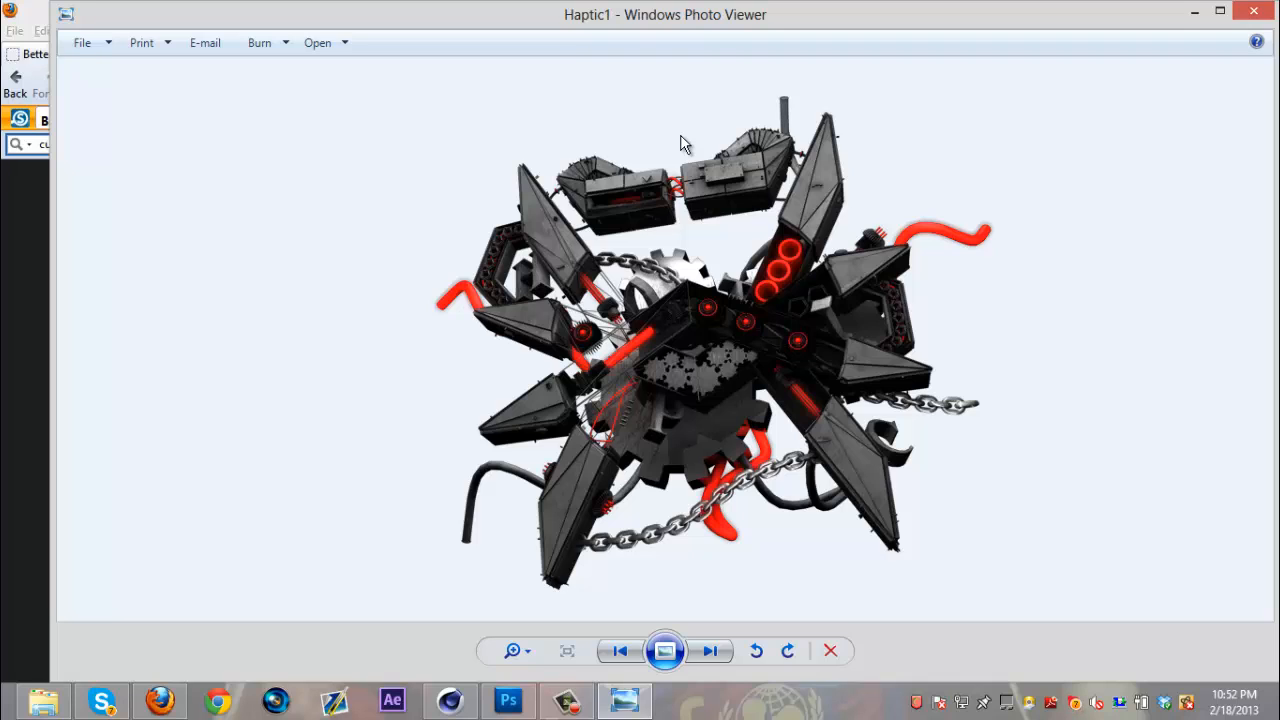
key("Right")
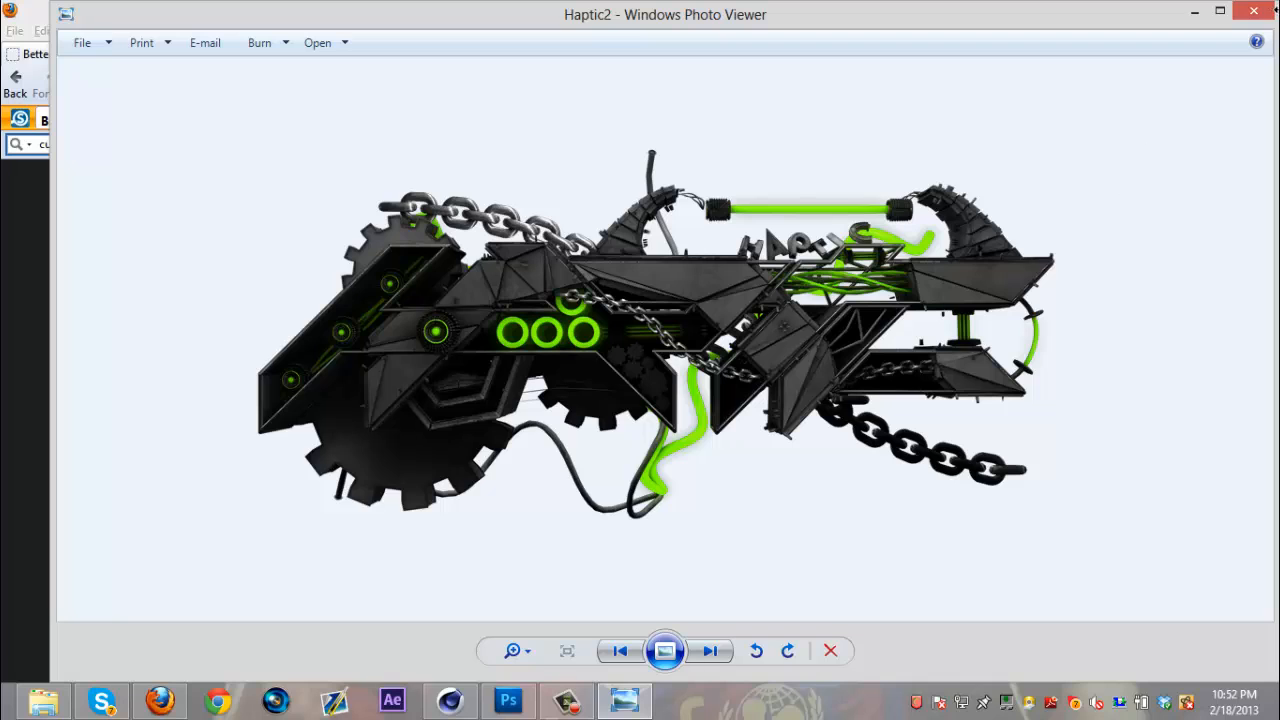
left_click(1263, 20)
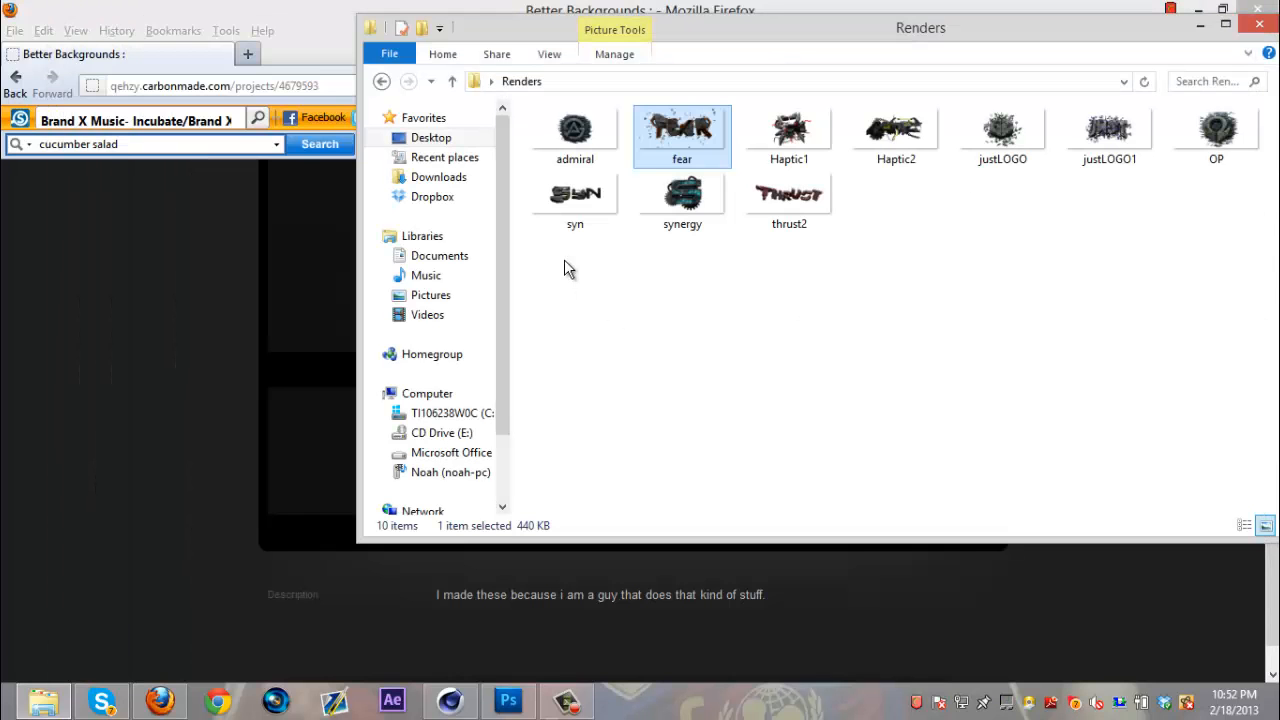
Step: Return to the Better Backgrounds page in Firefox and look through the Haptic and Synergy banners
left_click(199, 366)
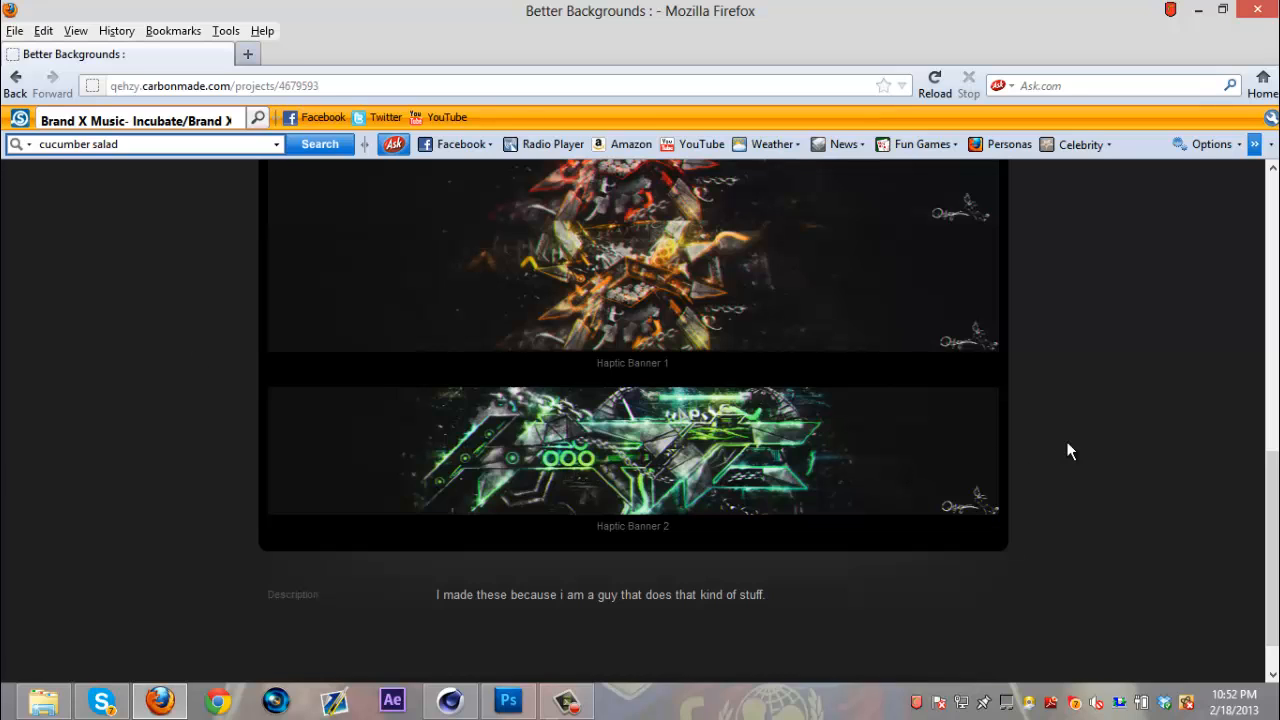
scroll(1066, 409, "up", 2)
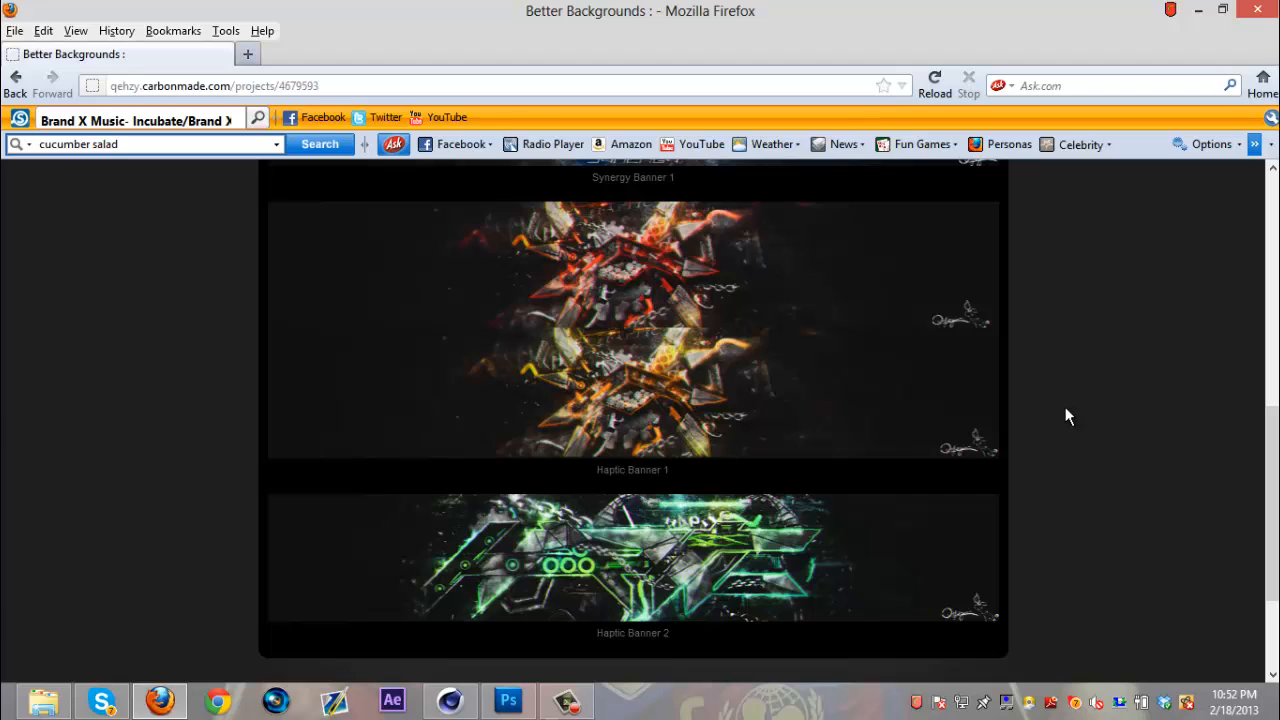
scroll(1066, 410, "up", 2)
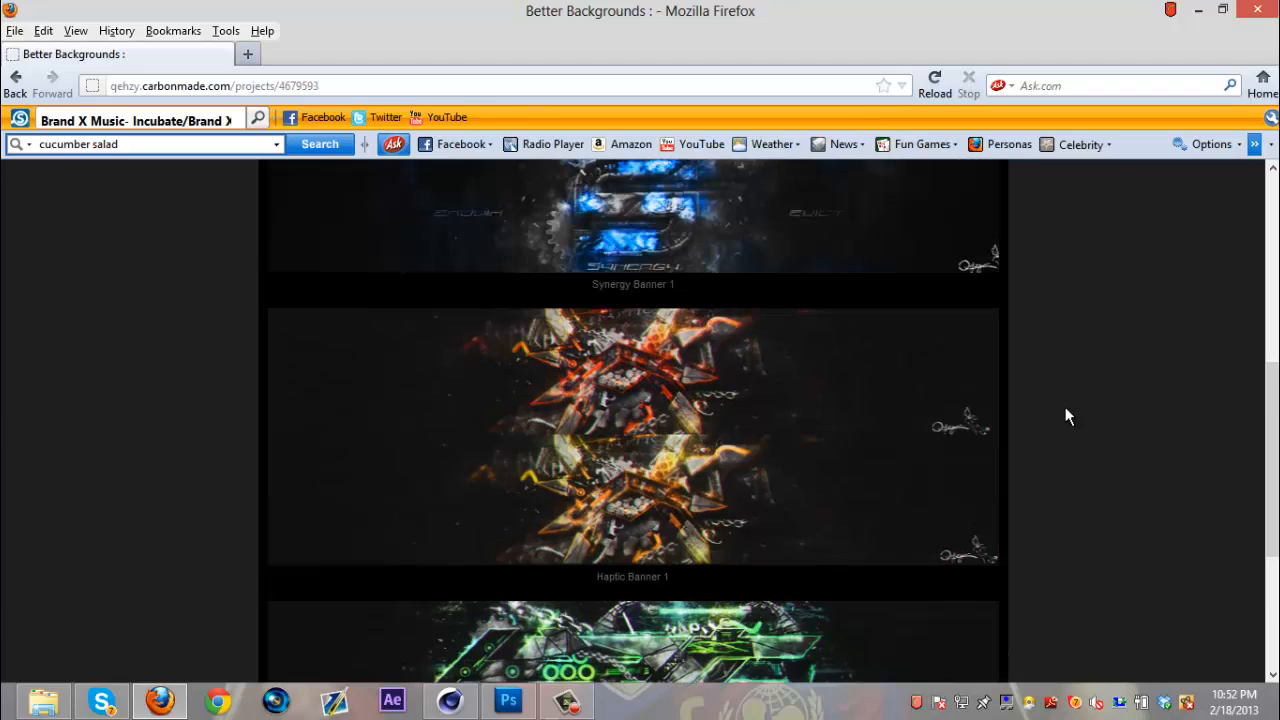
scroll(1066, 409, "up", 2)
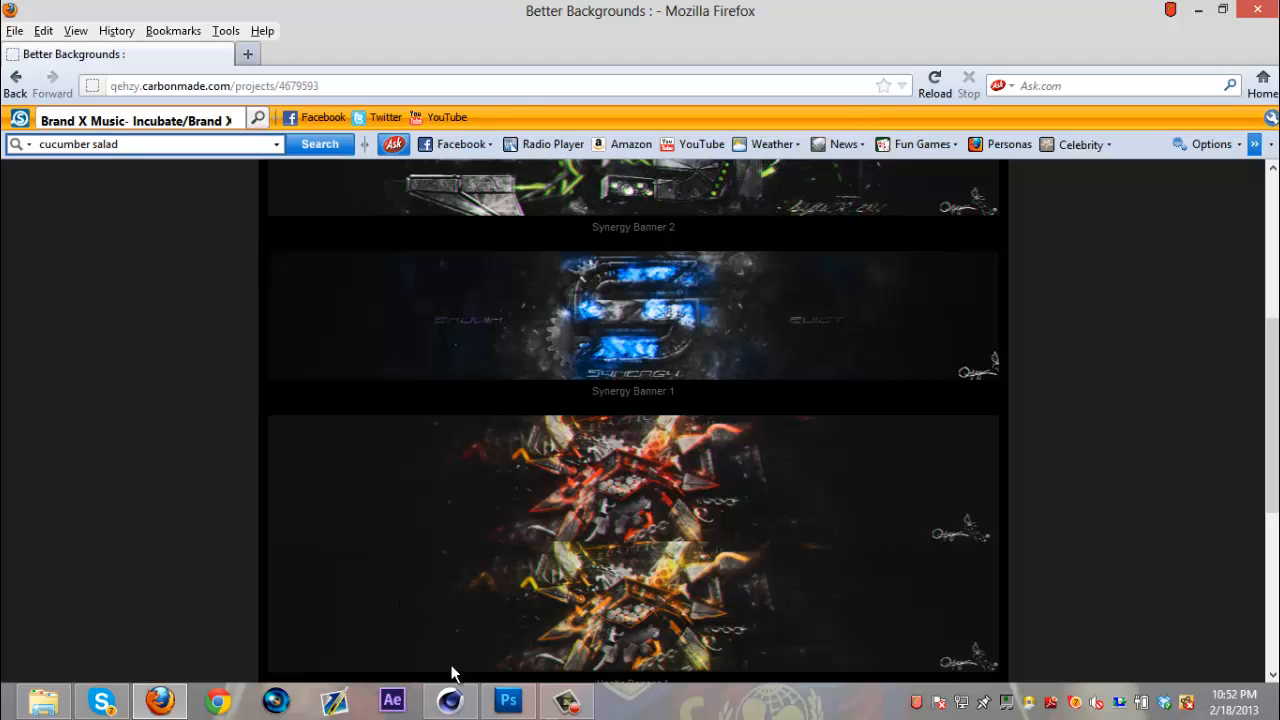
Step: Switch to Cinema 4D and merge the Dare logo Illustrator file from the Ai Files folder, importing at scale 1 cm with connected splines
left_click(450, 700)
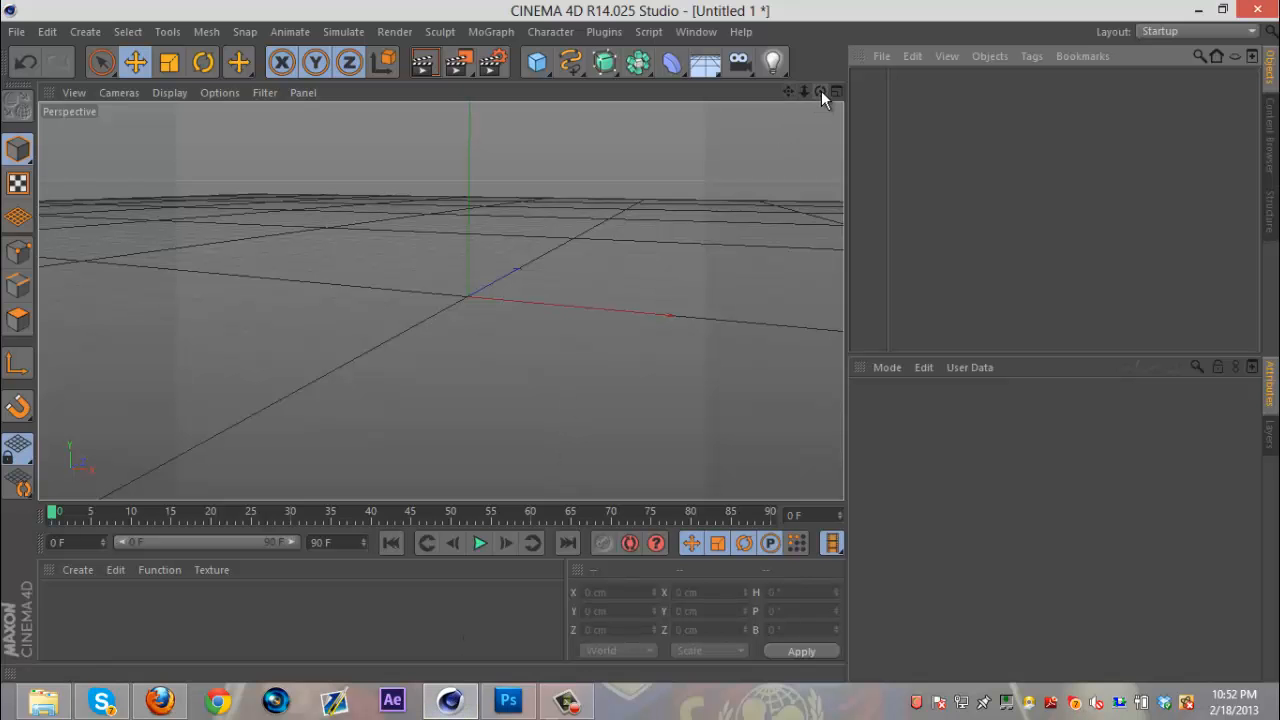
left_click_drag(821, 91, 640, 350)
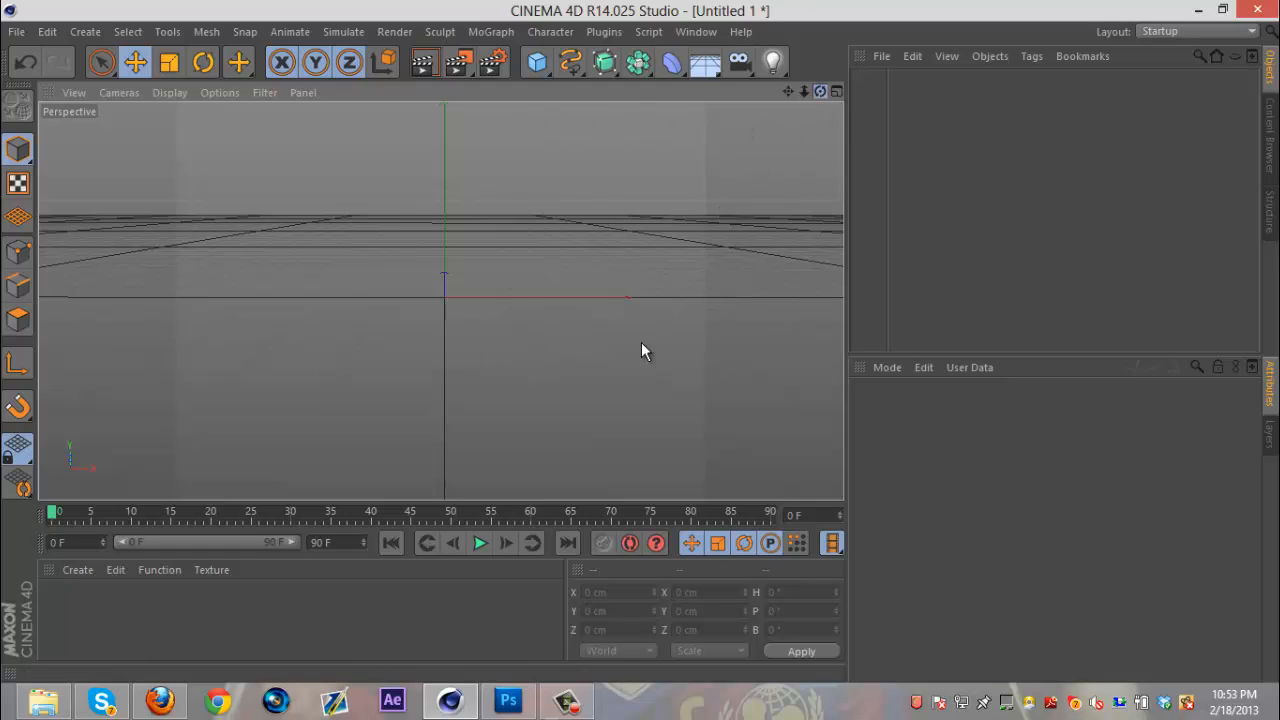
left_click_drag(641, 350, 641, 339)
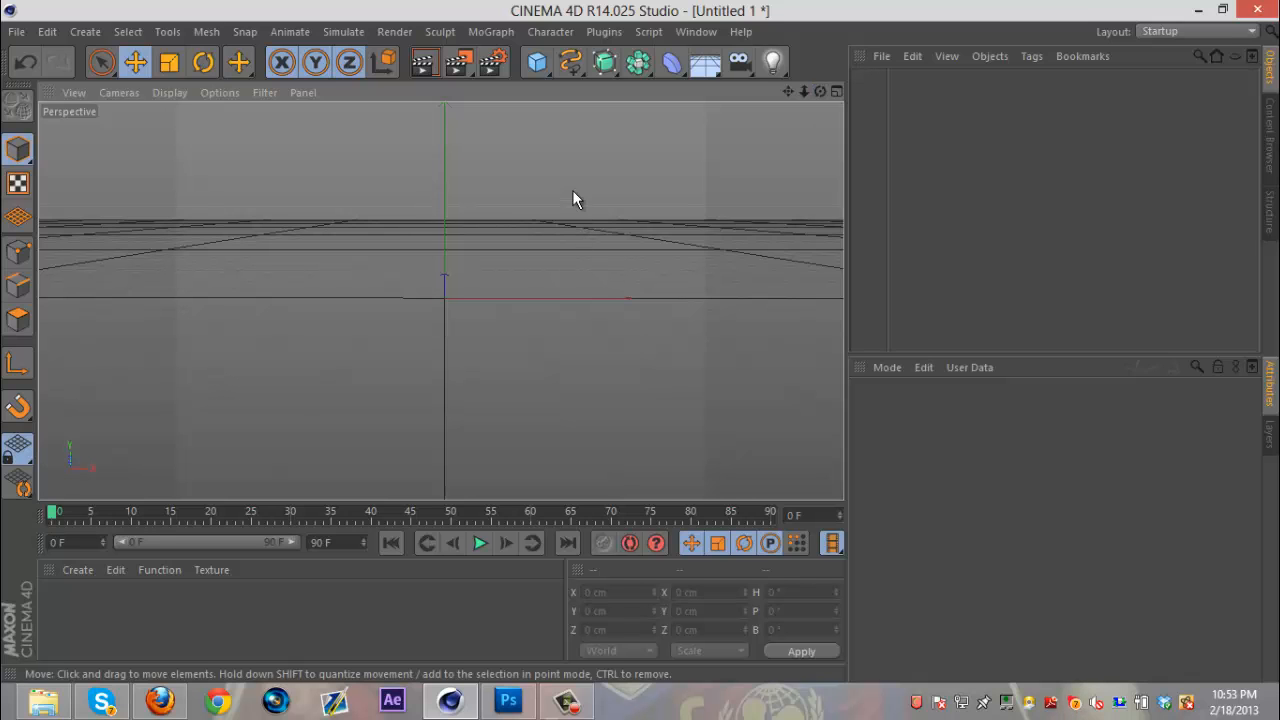
left_click(17, 31)
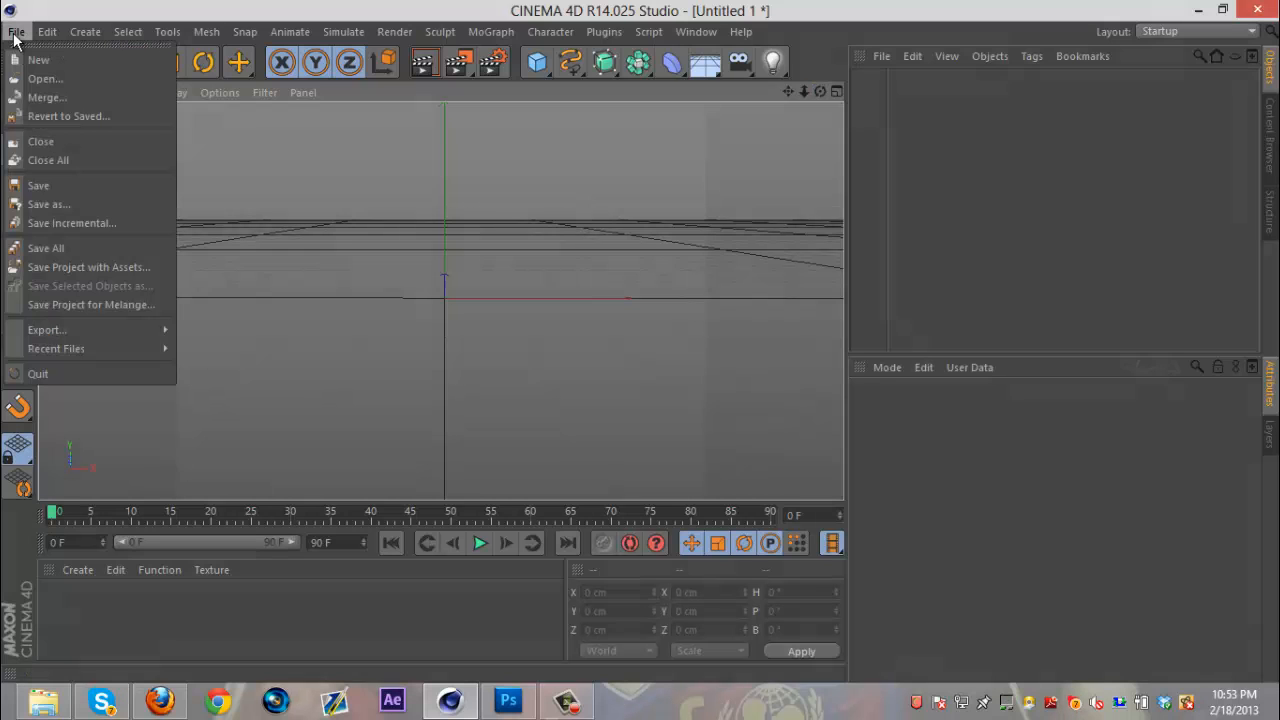
left_click(53, 97)
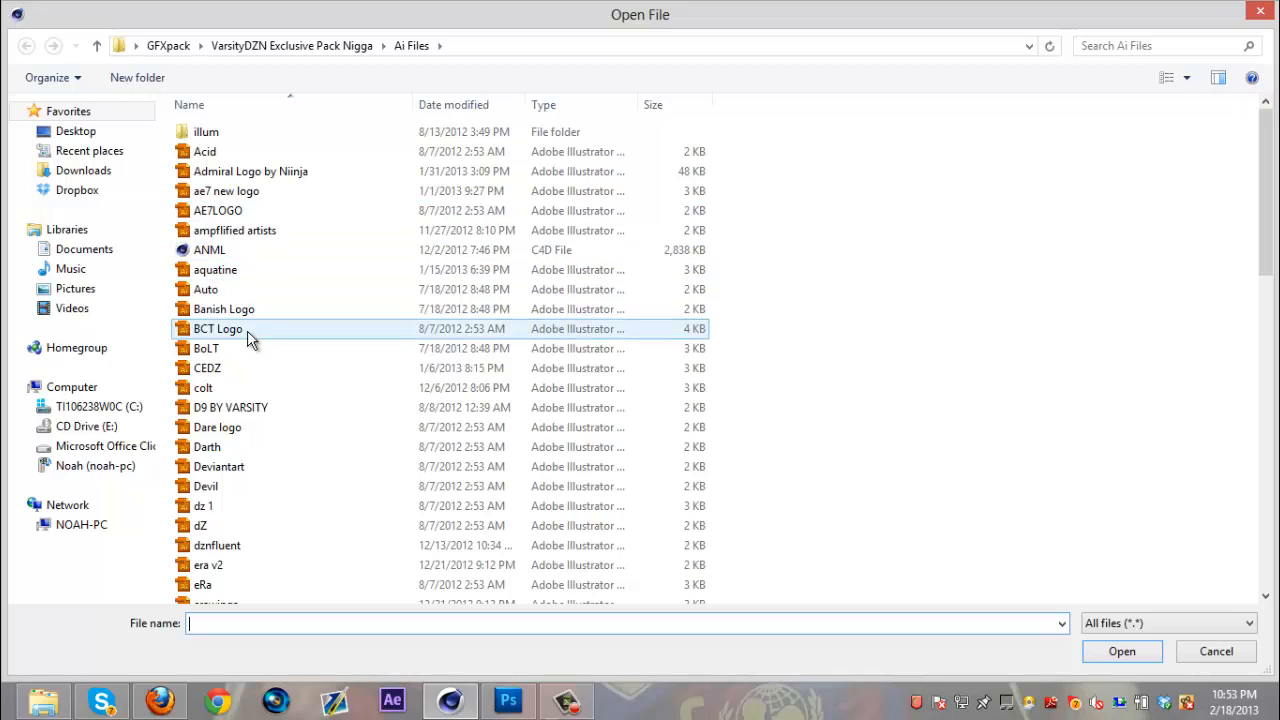
scroll(249, 335, "down", 2)
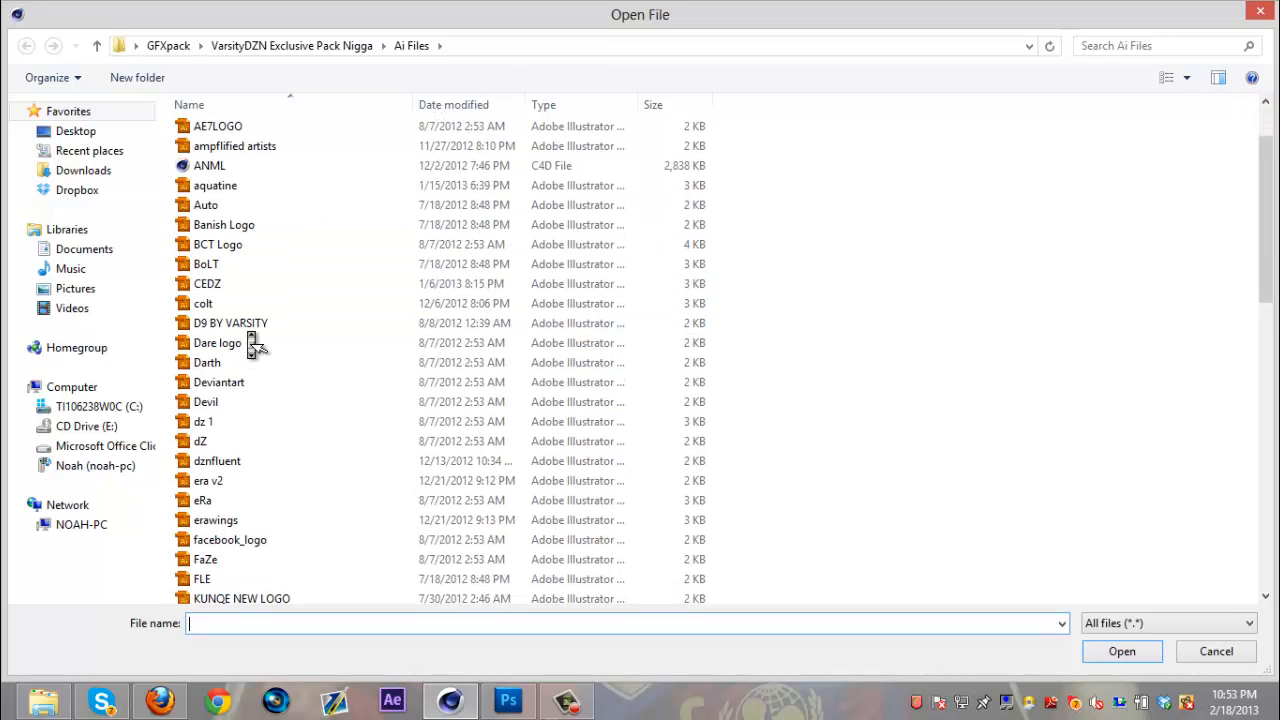
scroll(256, 345, "down", 3)
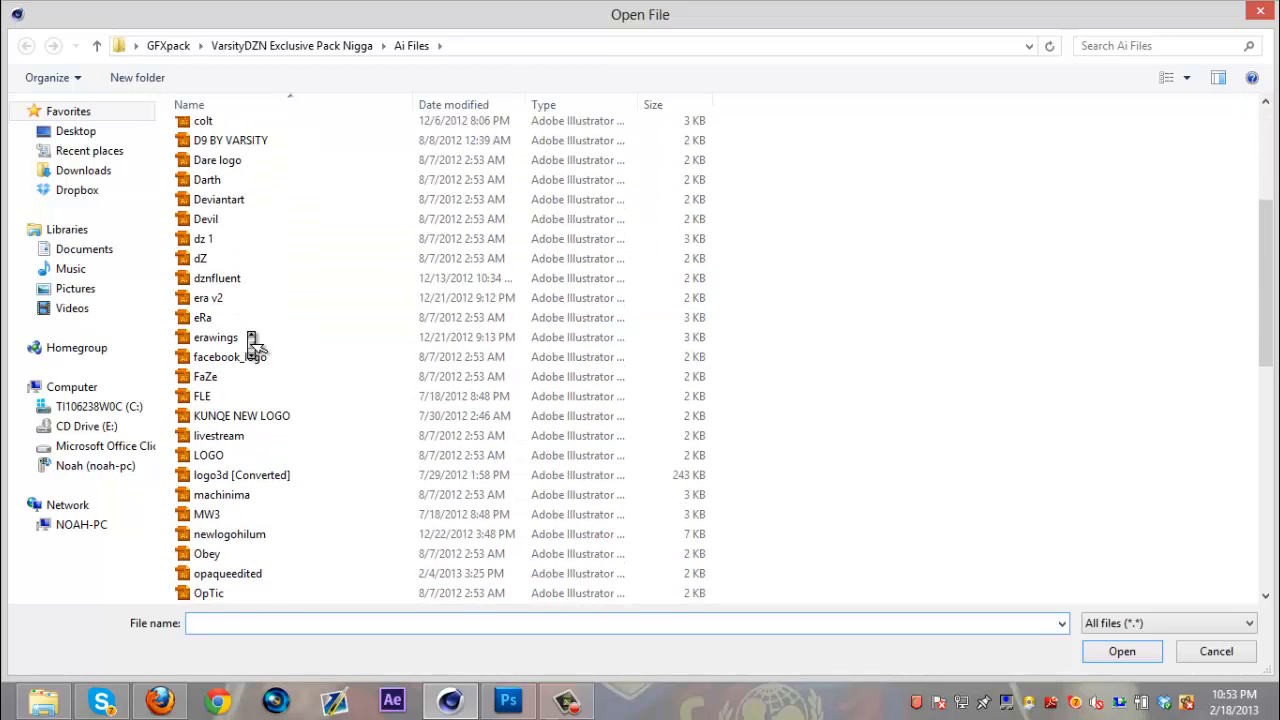
scroll(254, 343, "down", 4)
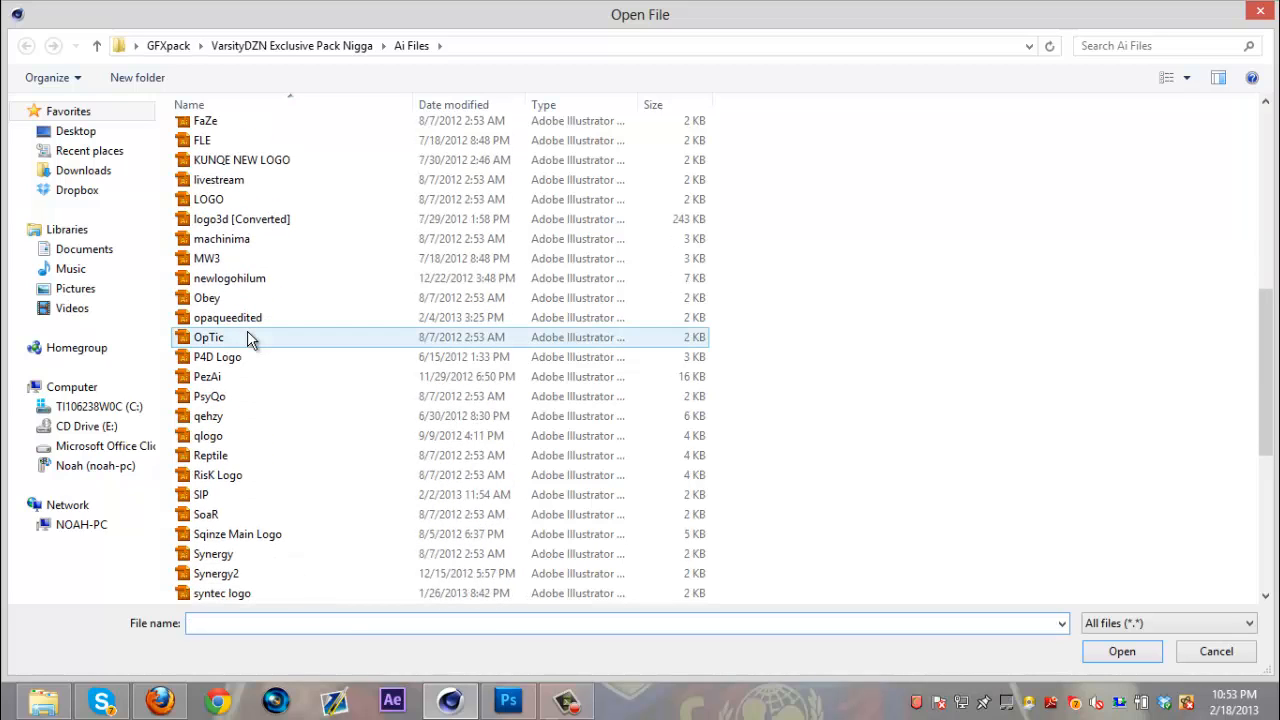
scroll(247, 337, "down", 2)
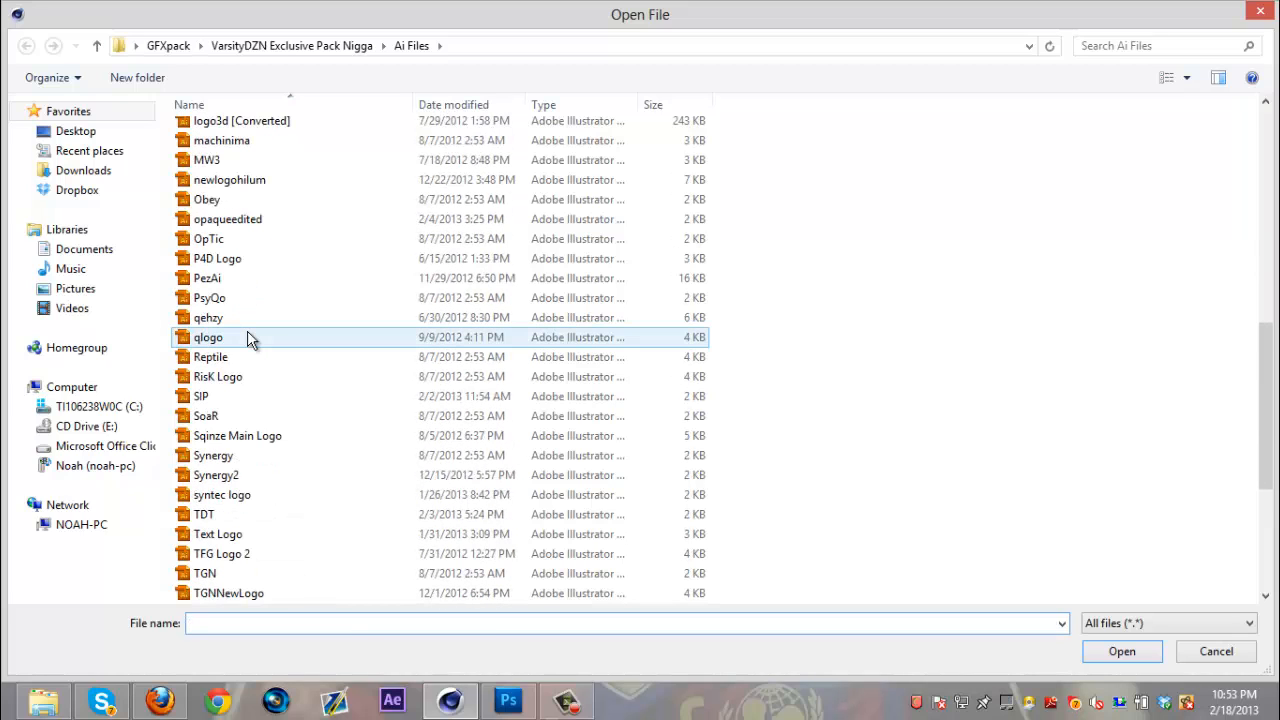
scroll(247, 337, "down", 2)
scroll(254, 343, "down", 2)
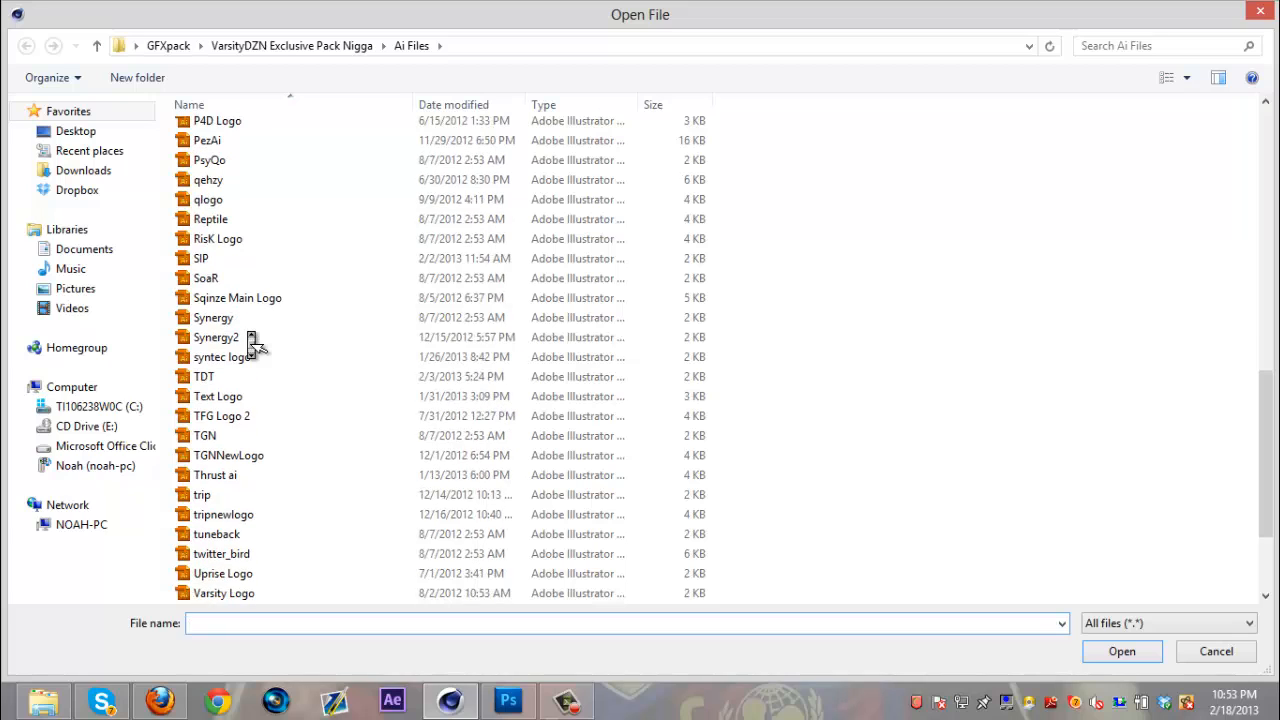
scroll(254, 343, "down", 1)
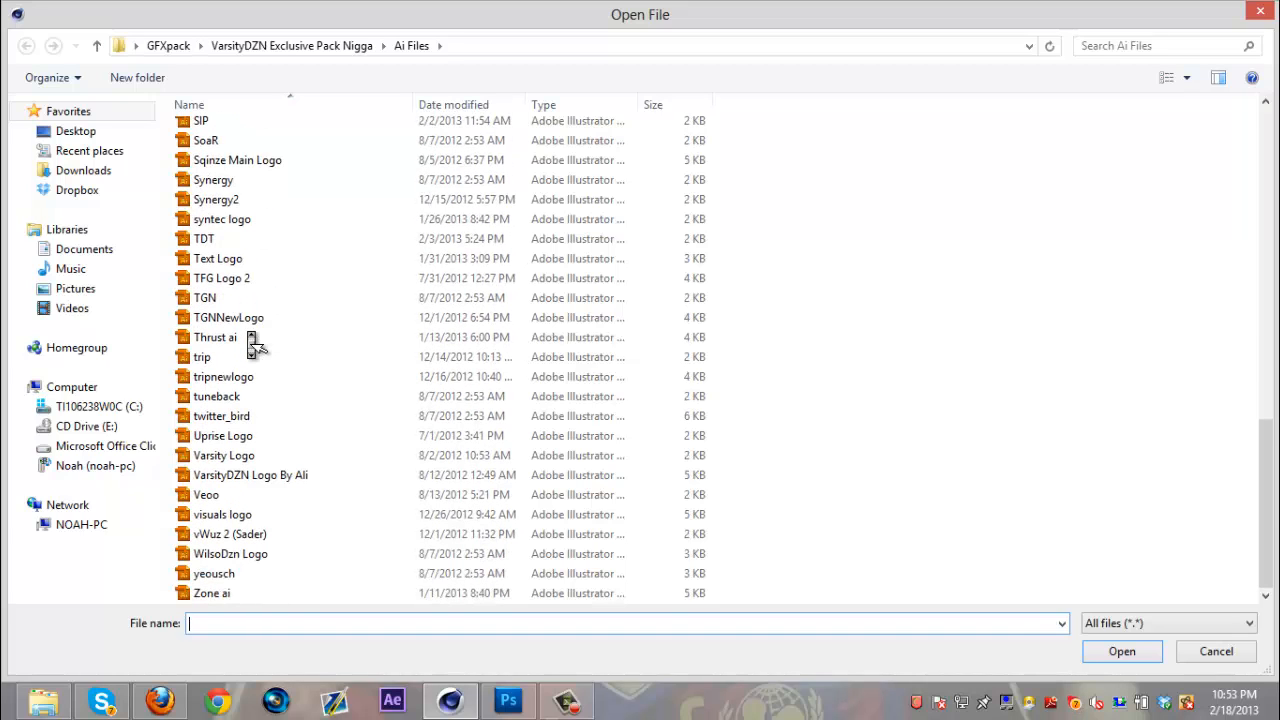
scroll(254, 343, "up", 15)
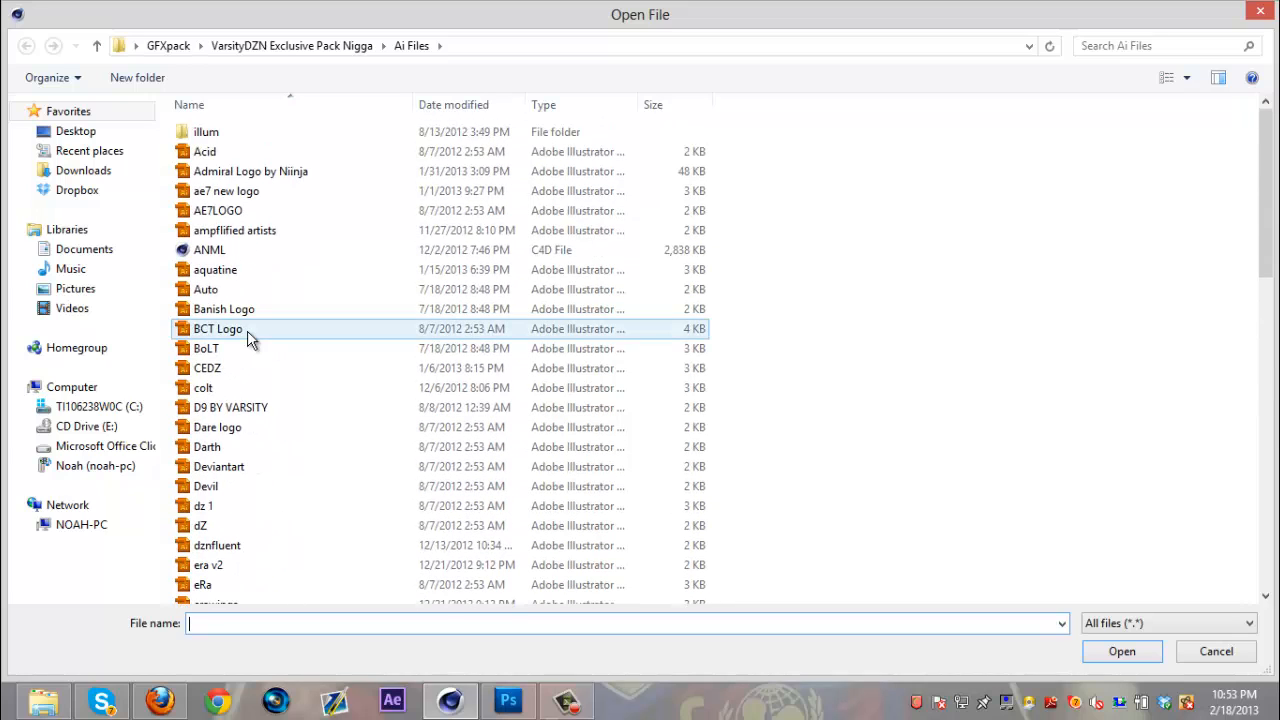
left_click(215, 428)
left_click(1103, 654)
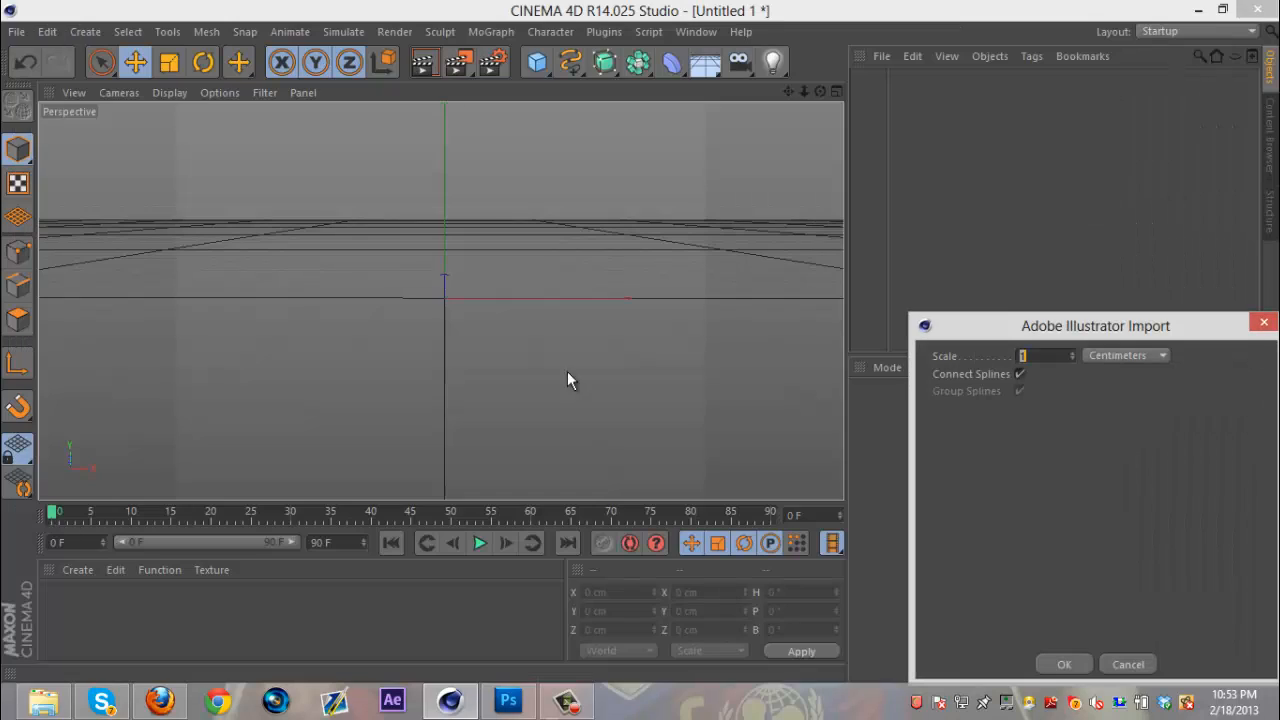
left_click(1064, 664)
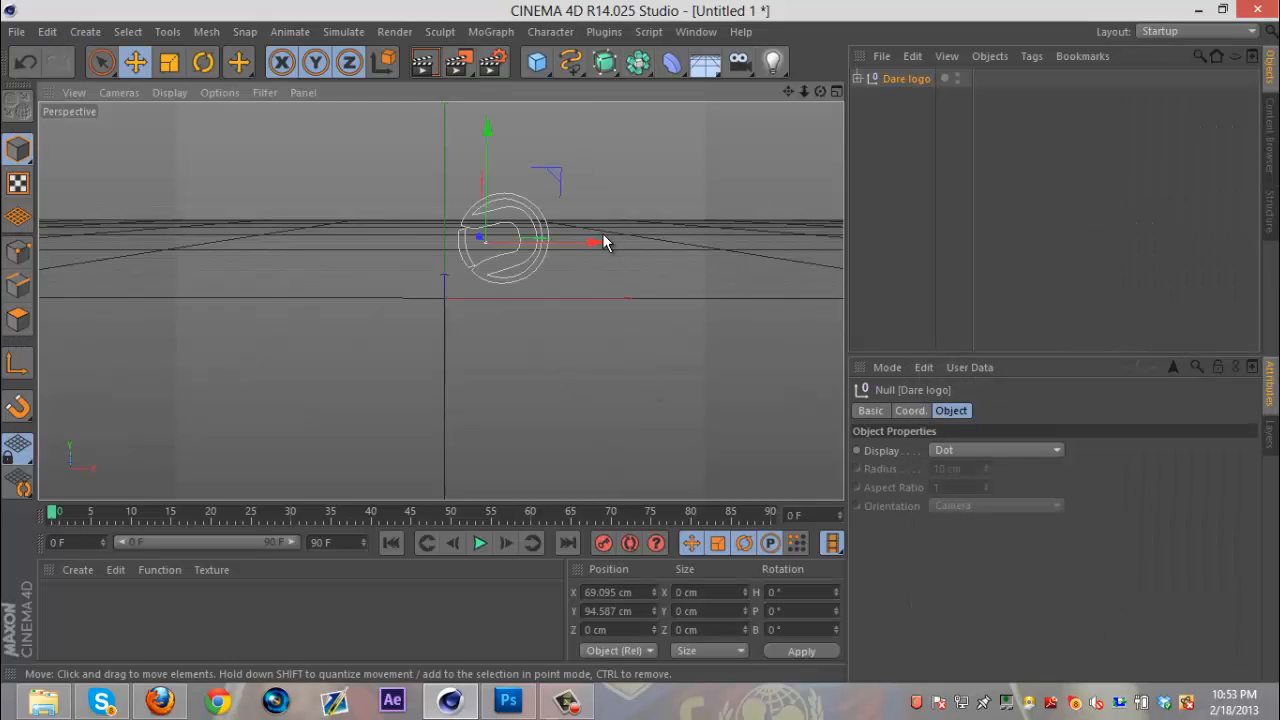
Step: Move the Dare logo group to about X -81 cm and Y 1 cm, centring the logo near the world origin
left_click_drag(588, 243, 550, 243)
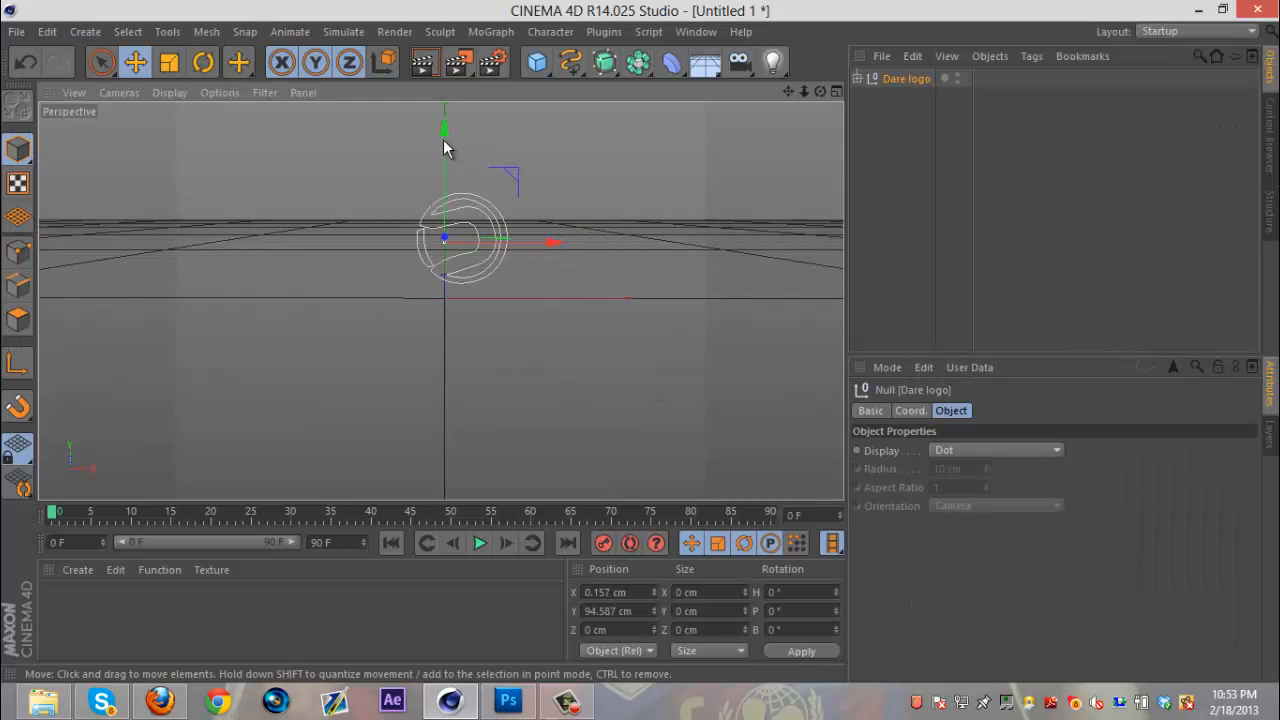
left_click_drag(444, 132, 446, 188)
left_click_drag(553, 303, 505, 295)
left_click_drag(642, 341, 650, 340)
left_click_drag(790, 91, 638, 338)
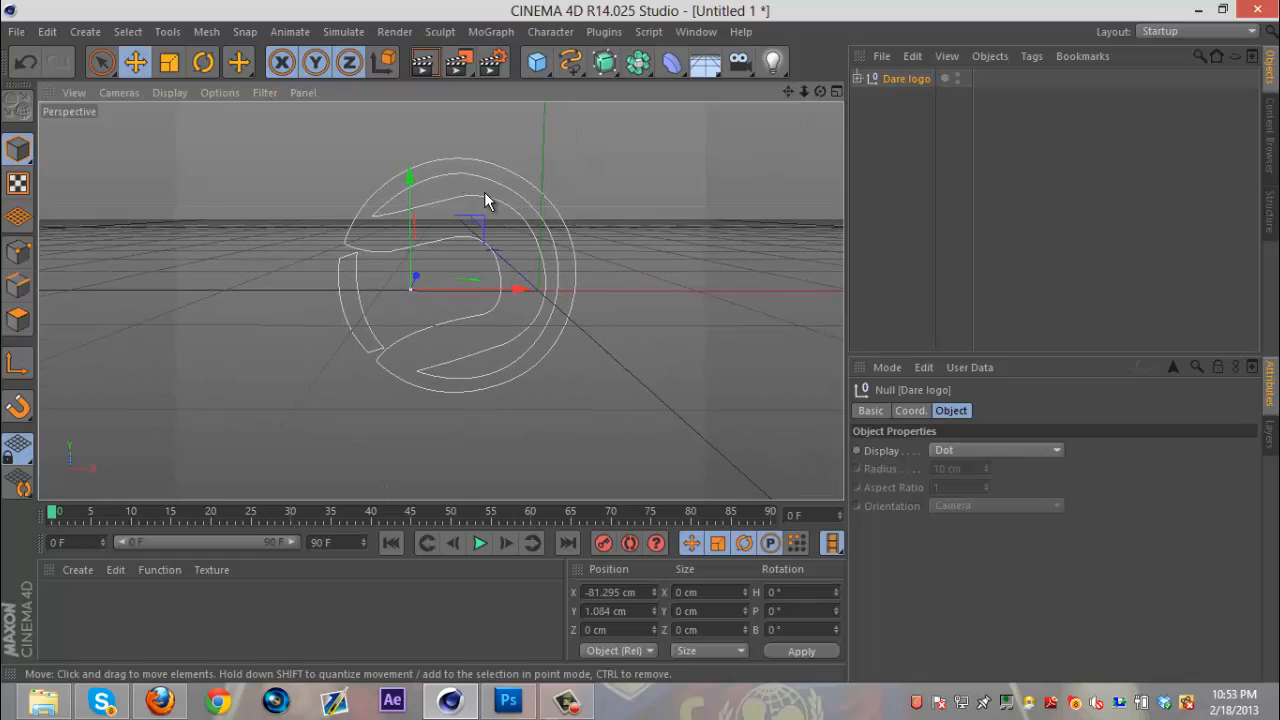
Step: Expand the Dare logo group to show its paths and add an Extrude NURBS object to the scene
left_click(857, 78)
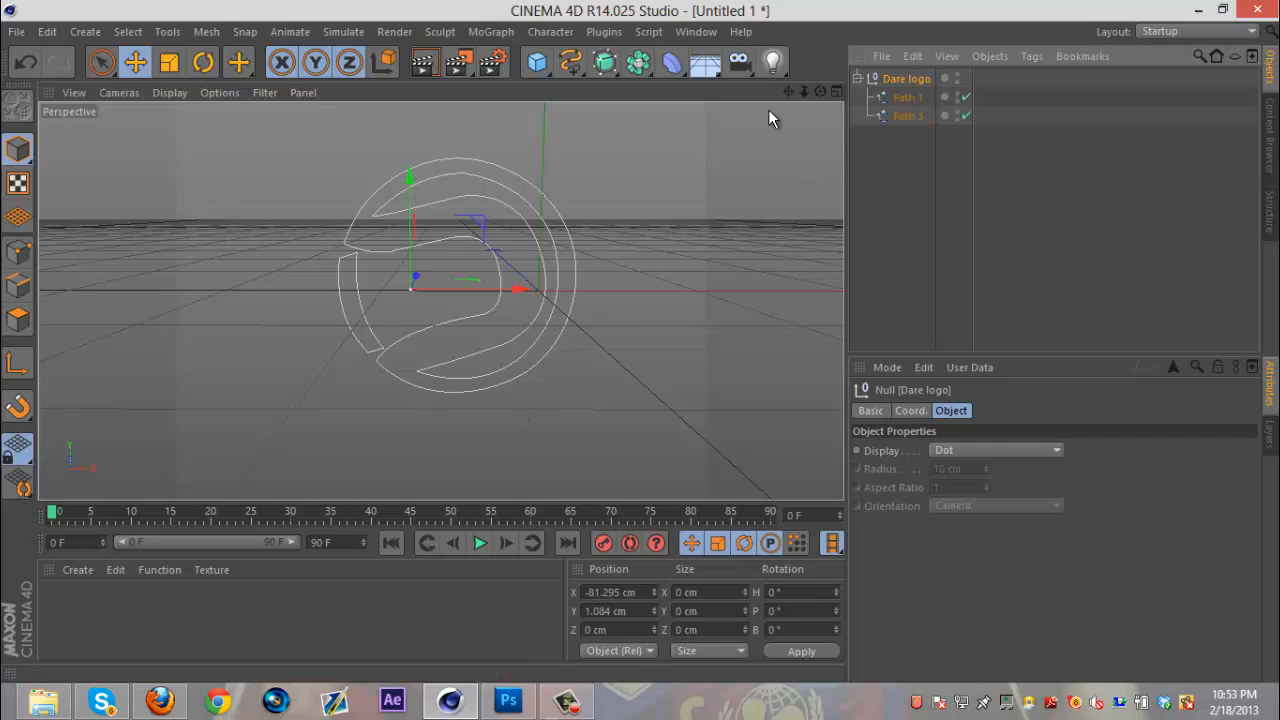
left_click(604, 62)
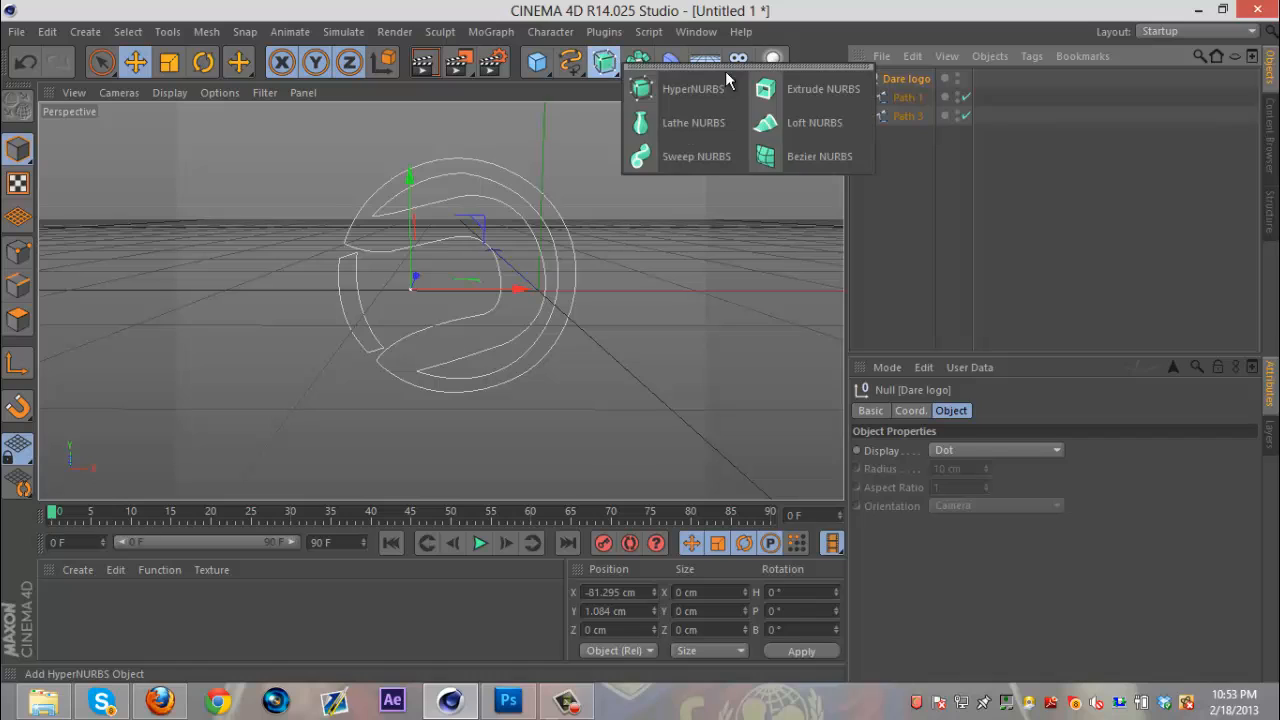
left_click(812, 88)
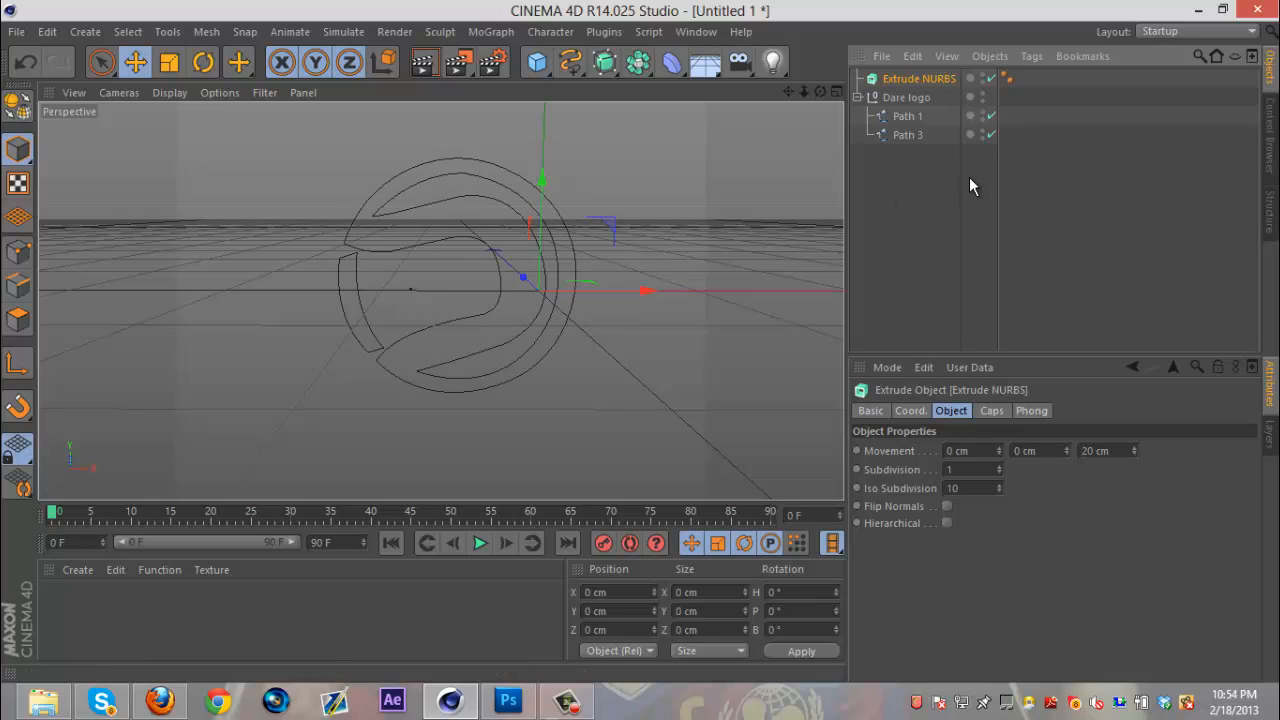
Step: Select the Dare logo null together with its child paths and combine them into one spline with Connect Objects + Delete
left_click(897, 100)
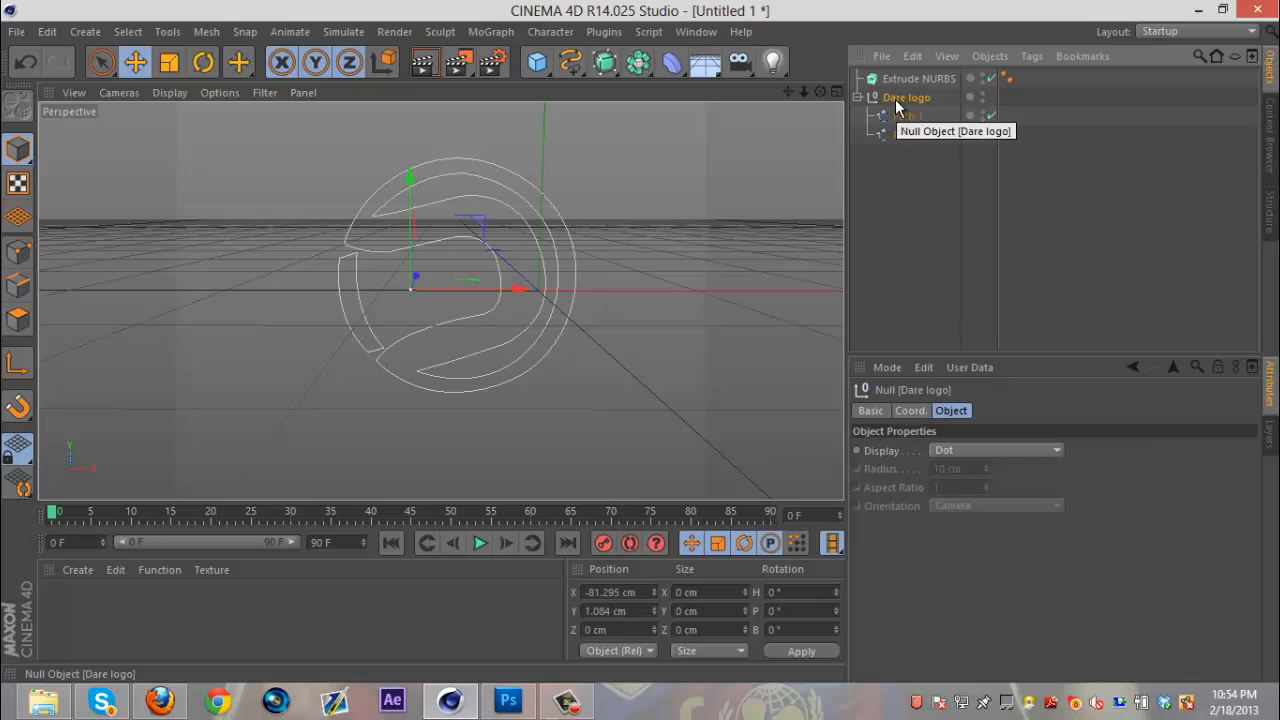
right_click(896, 101)
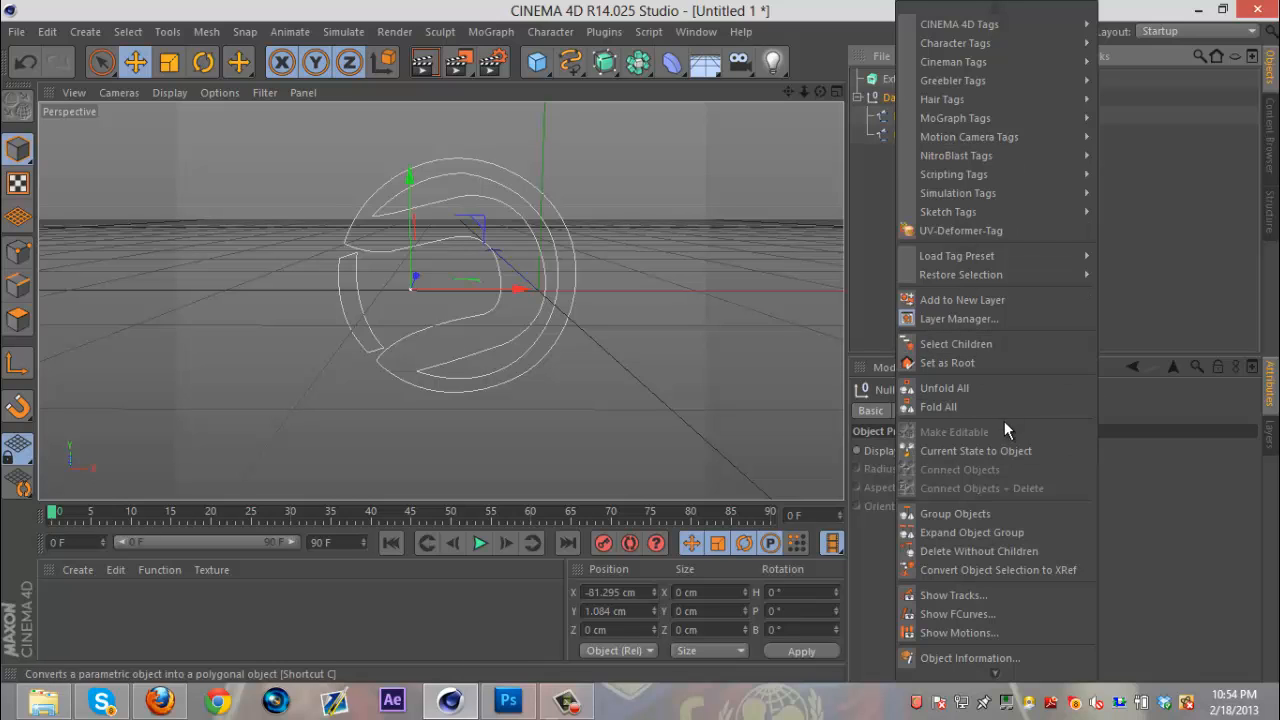
left_click(985, 343)
right_click(919, 97)
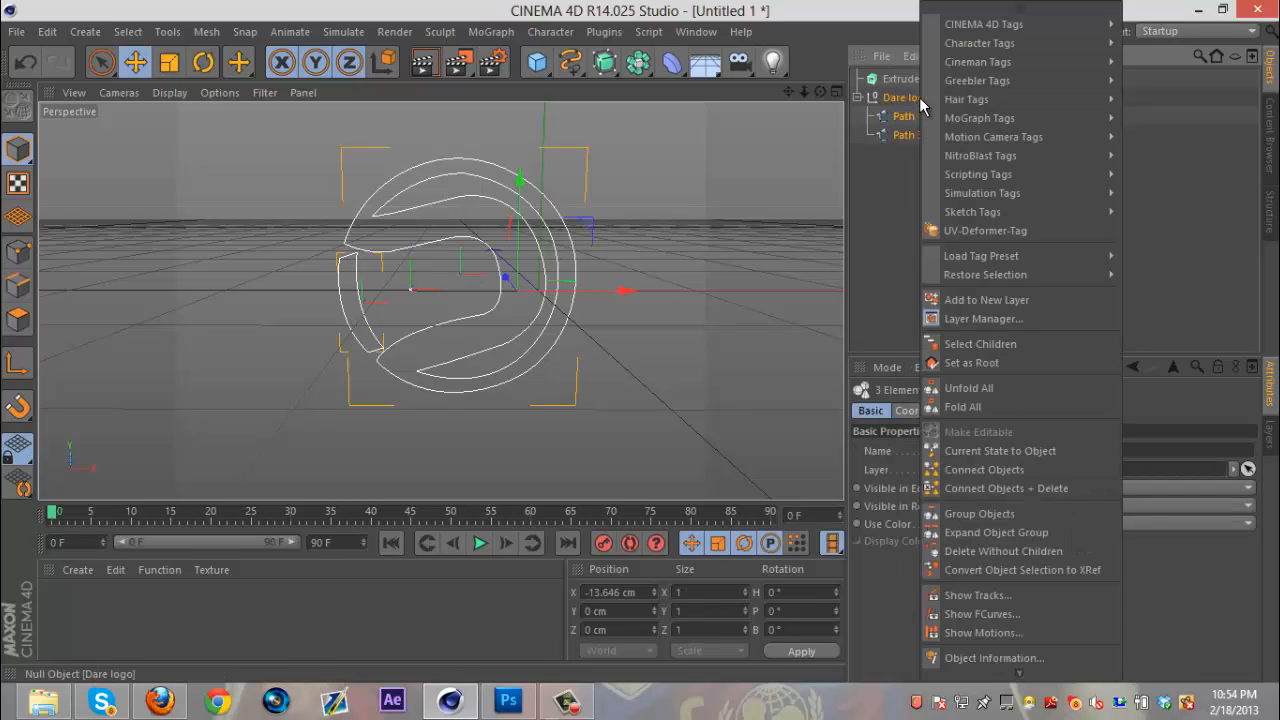
left_click(1021, 487)
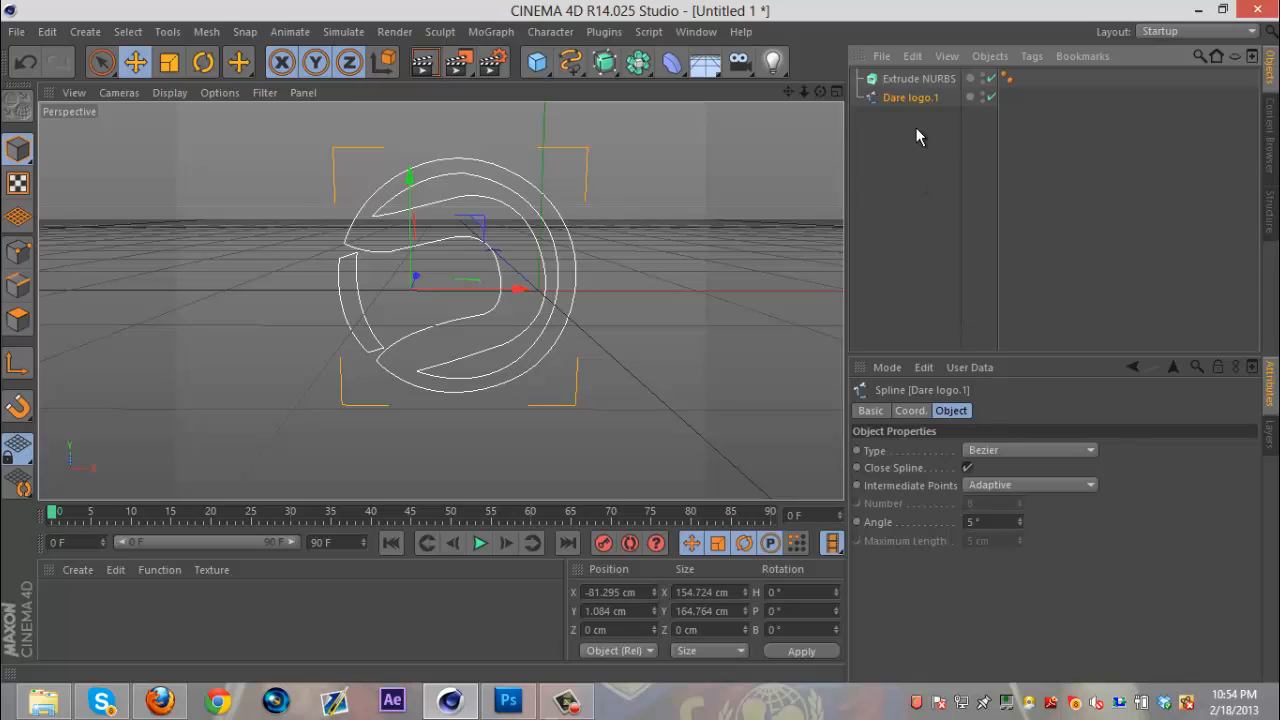
Step: Make the combined Dare logo spline a child of the Extrude NURBS and collapse its hierarchy
left_click_drag(912, 97, 907, 77)
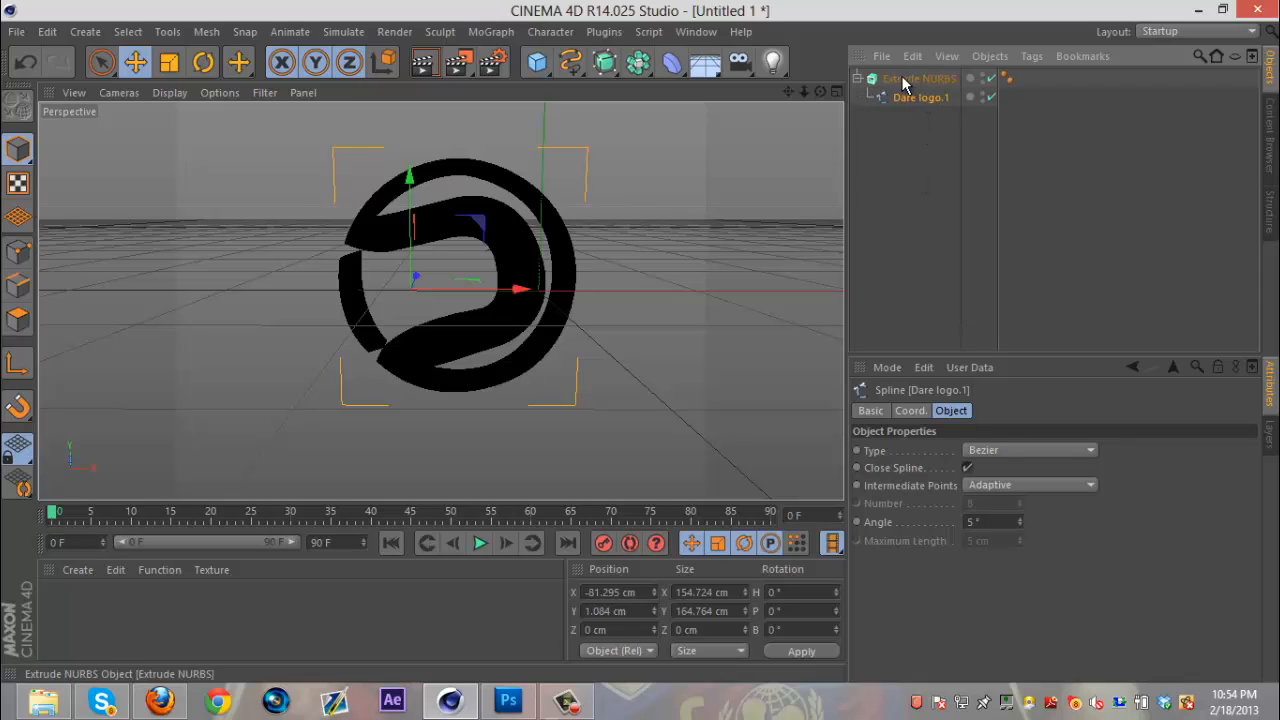
left_click(901, 80)
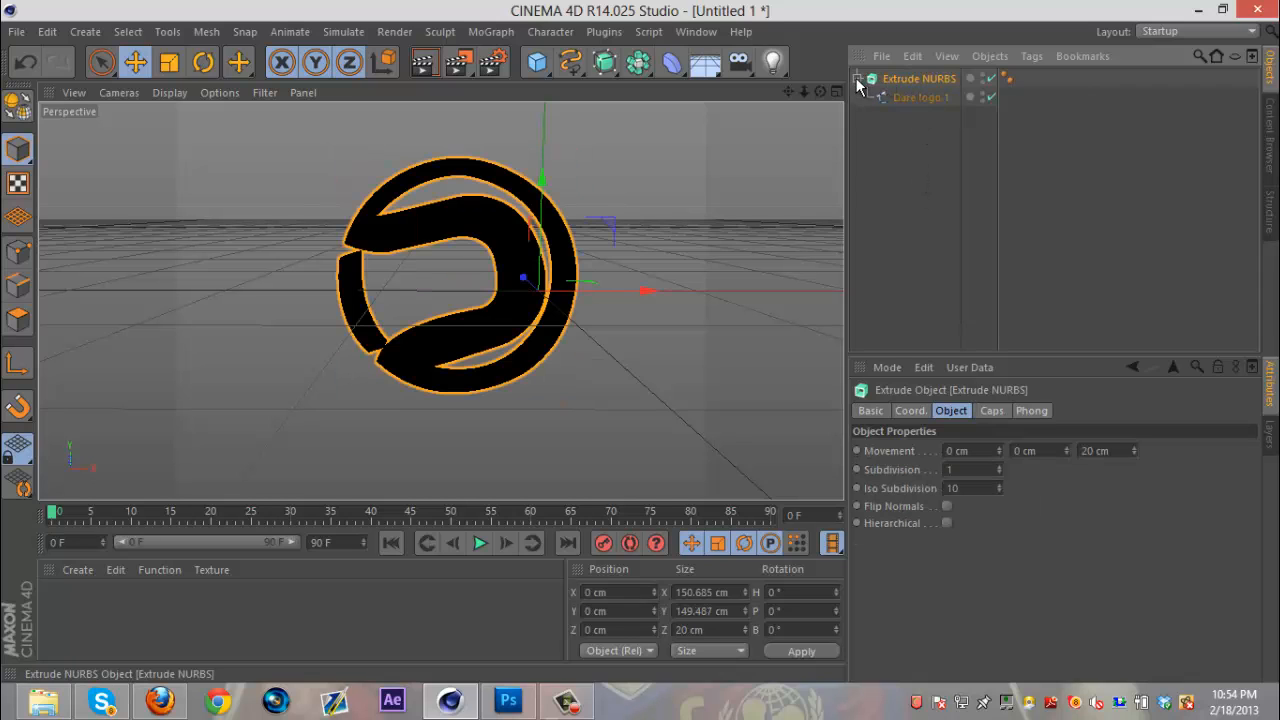
left_click(857, 78)
Step: Add a light and move it in front of the logo to about X -49 cm and Z -110 cm
left_click_drag(818, 93, 638, 337)
left_click_drag(772, 62, 835, 88)
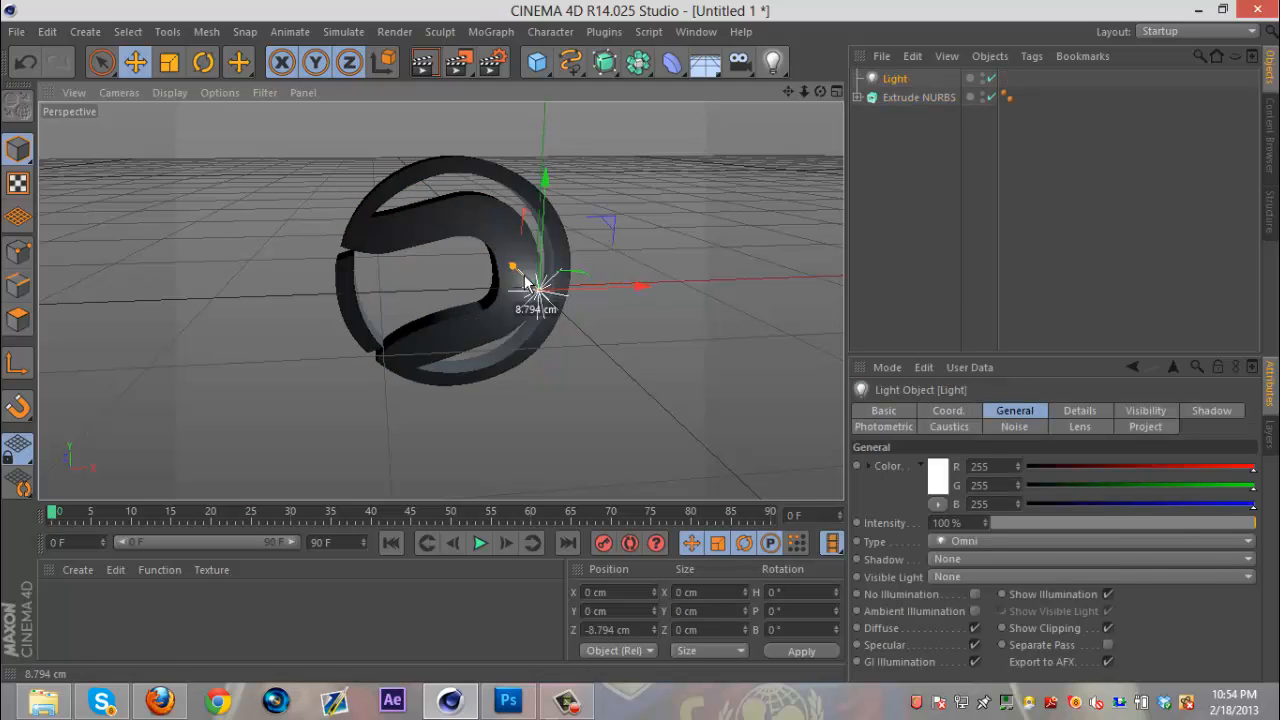
left_click_drag(522, 284, 637, 337)
left_click_drag(710, 352, 602, 387)
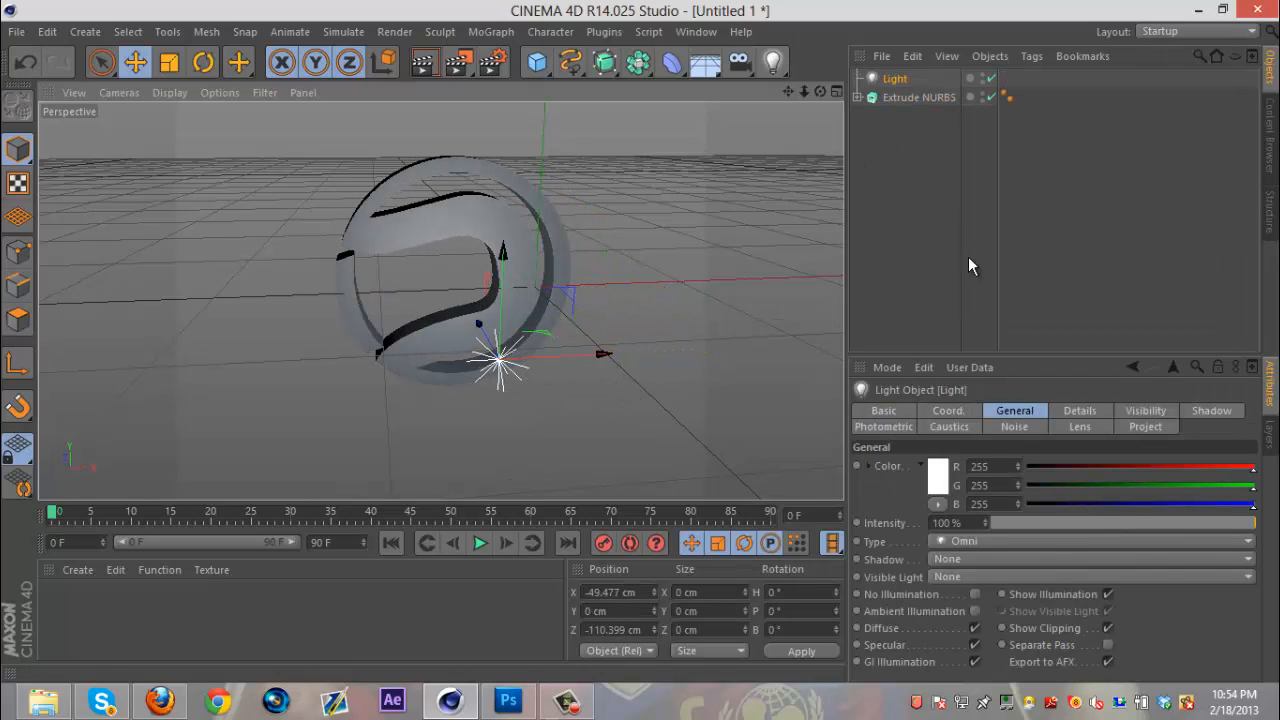
Step: Place the light below the Extrude NURBS in the object hierarchy and set the extrusion's Z movement to 75 cm
left_click(903, 99)
left_click_drag(894, 80, 896, 103)
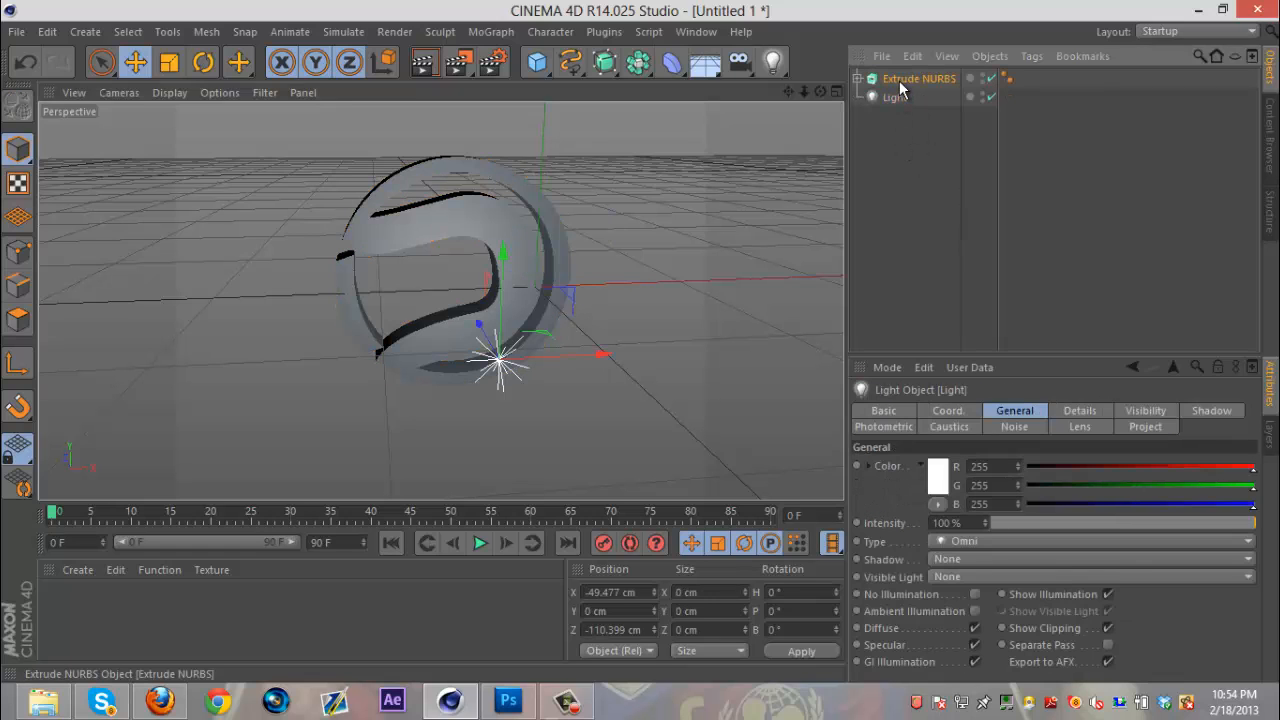
left_click(902, 79)
double_click(1100, 451)
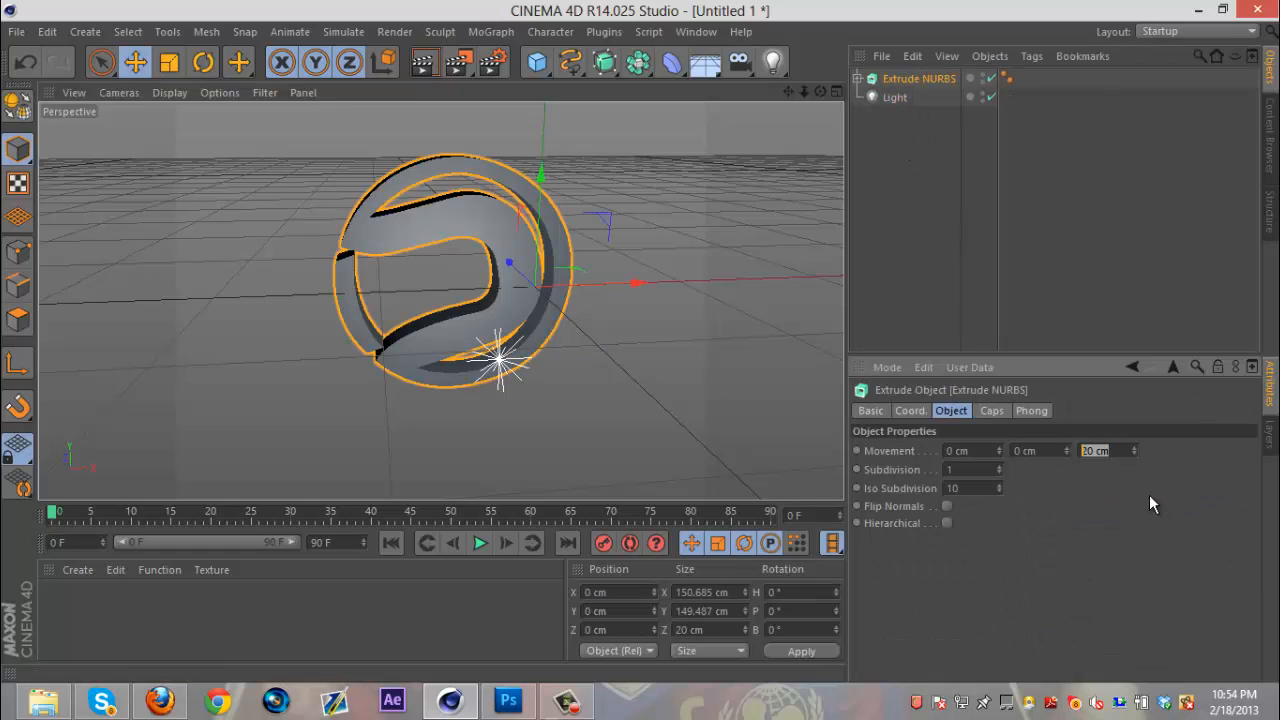
type("75")
key("Return")
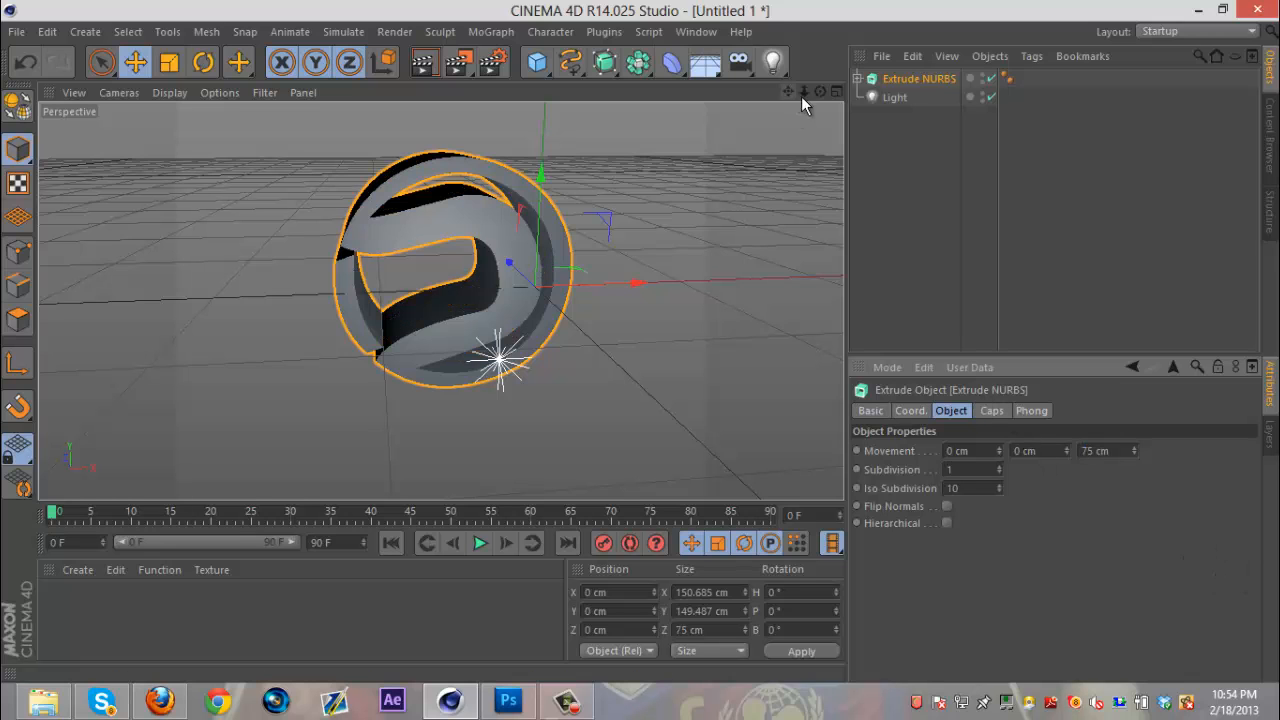
Step: Scale the extruded logo up uniformly to about 326 by 324 cm and set its Z movement to 75 cm
left_click_drag(818, 88, 610, 341)
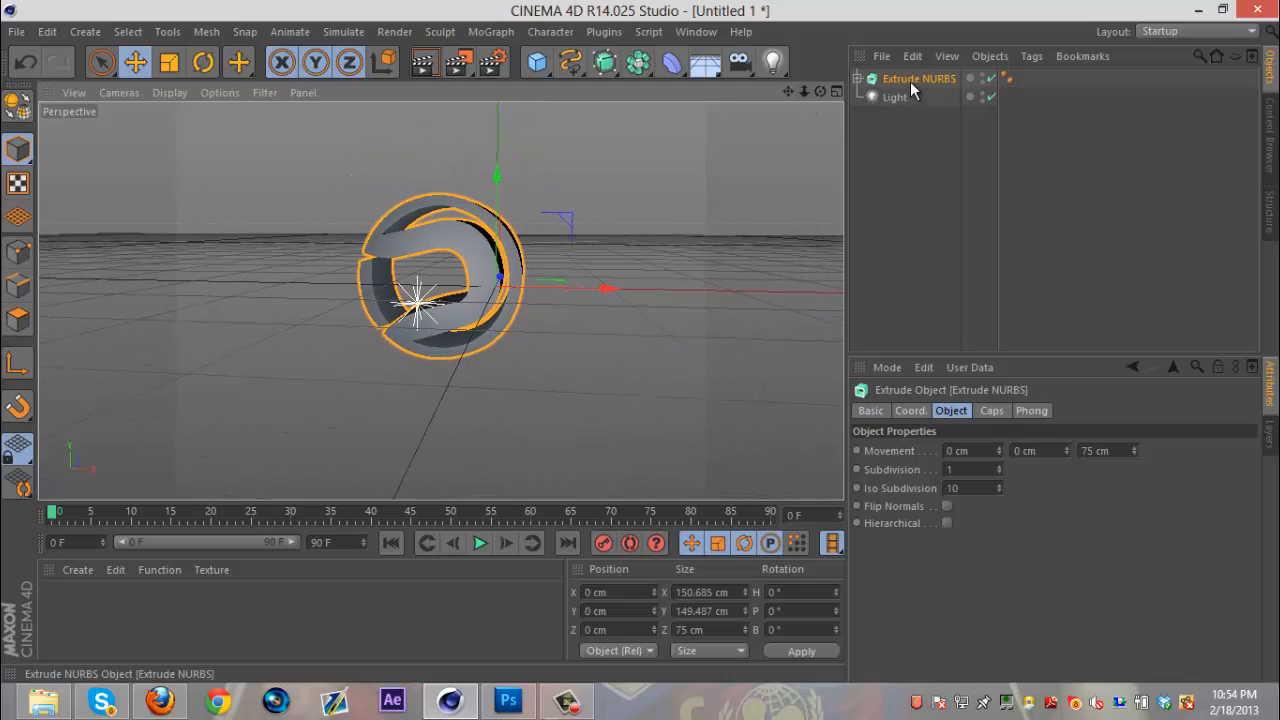
left_click(169, 61)
left_click_drag(570, 225, 710, 202)
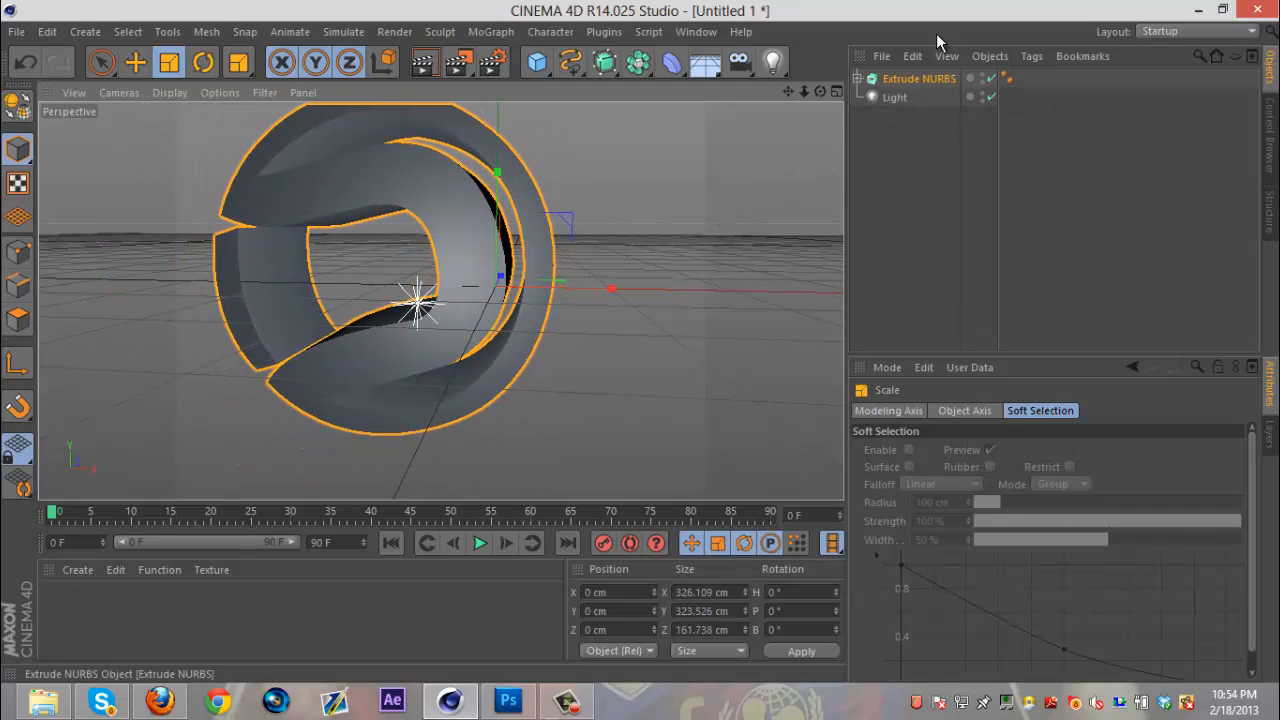
left_click(930, 79)
double_click(1104, 451)
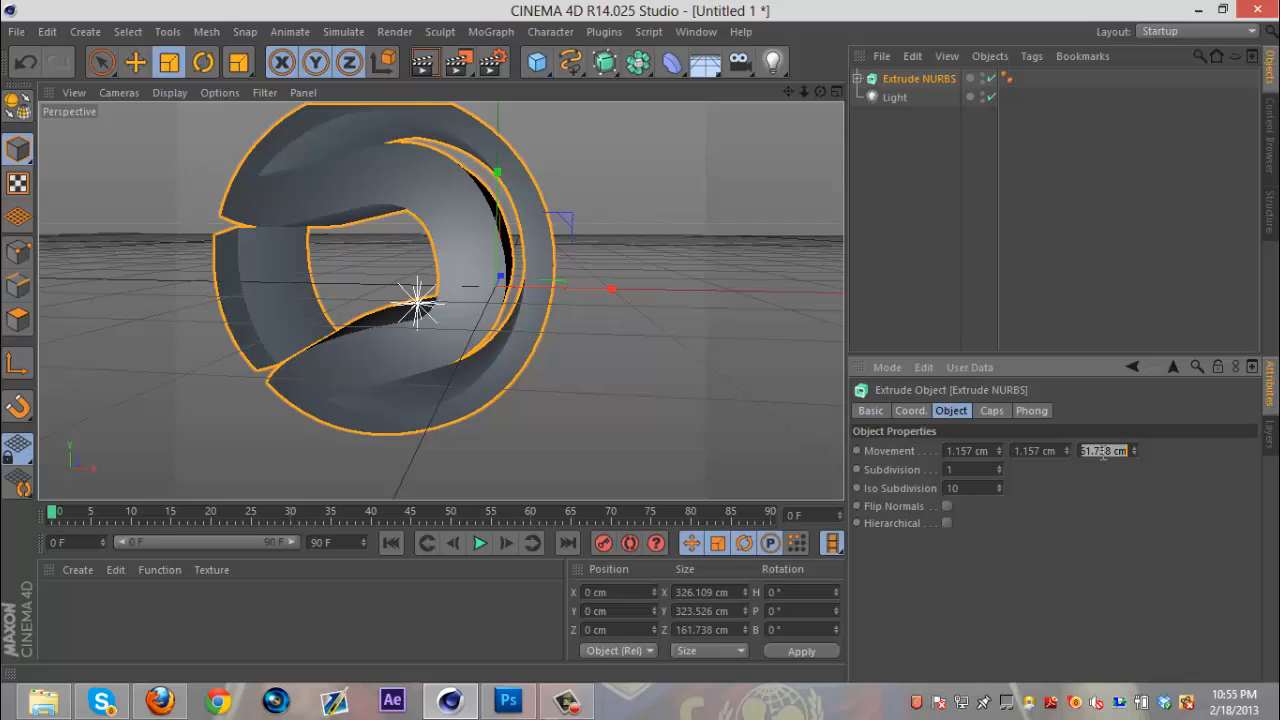
type("75")
key("Return")
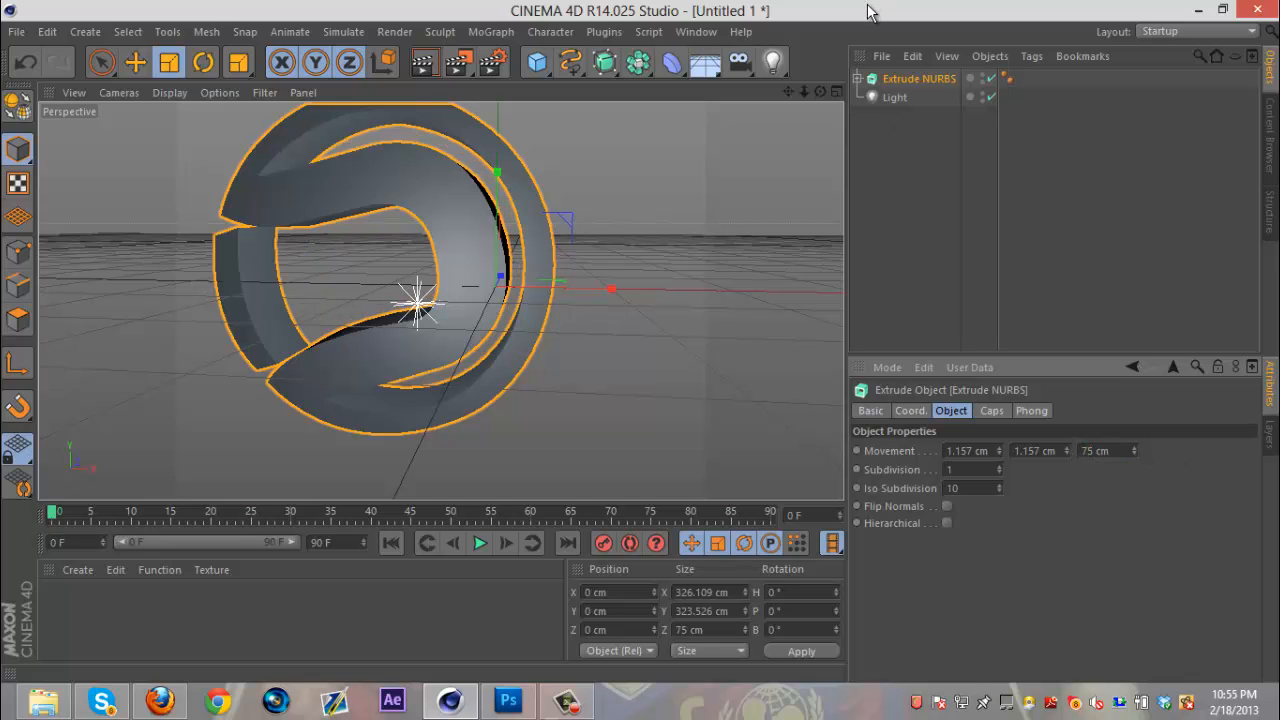
Step: Move the light farther away in front of the enlarged logo so it illuminates the front face evenly
left_click_drag(789, 91, 645, 342)
left_click(888, 98)
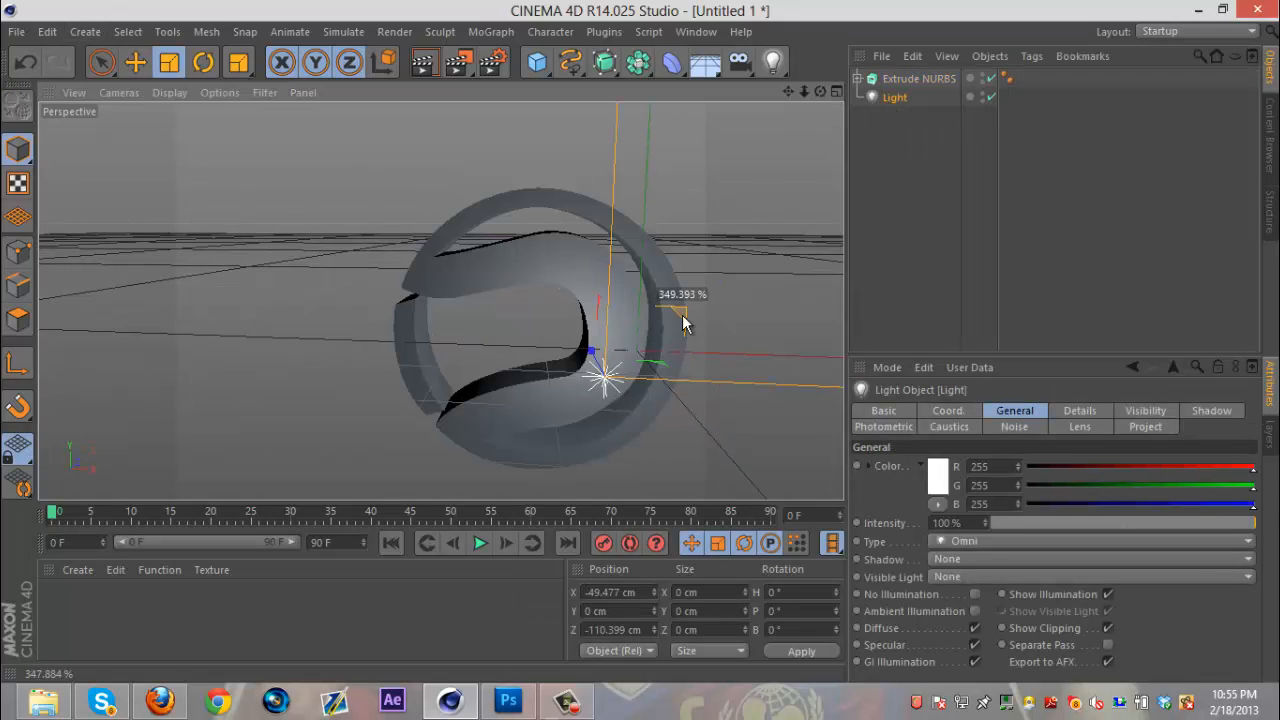
left_click(135, 62)
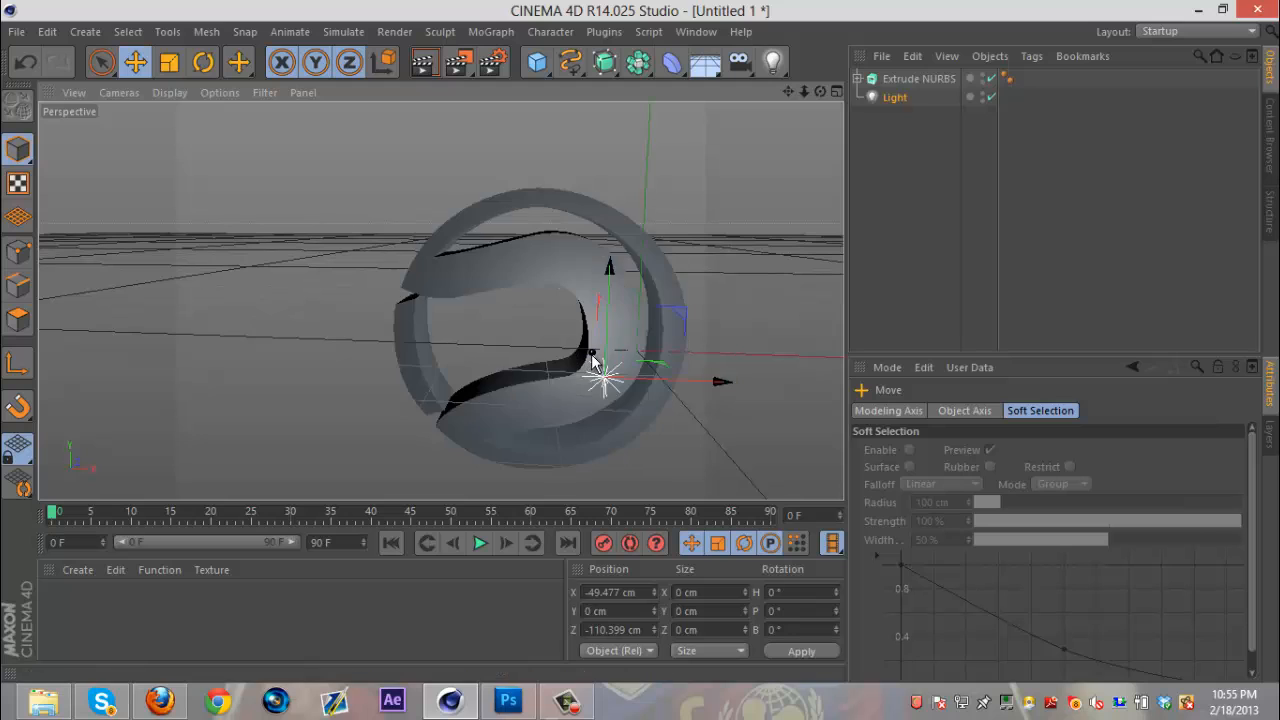
left_click_drag(652, 366, 708, 464)
left_click_drag(588, 418, 517, 484)
Step: Set both the start and end caps of the Extrude NURBS to Fillet Cap
left_click(928, 80)
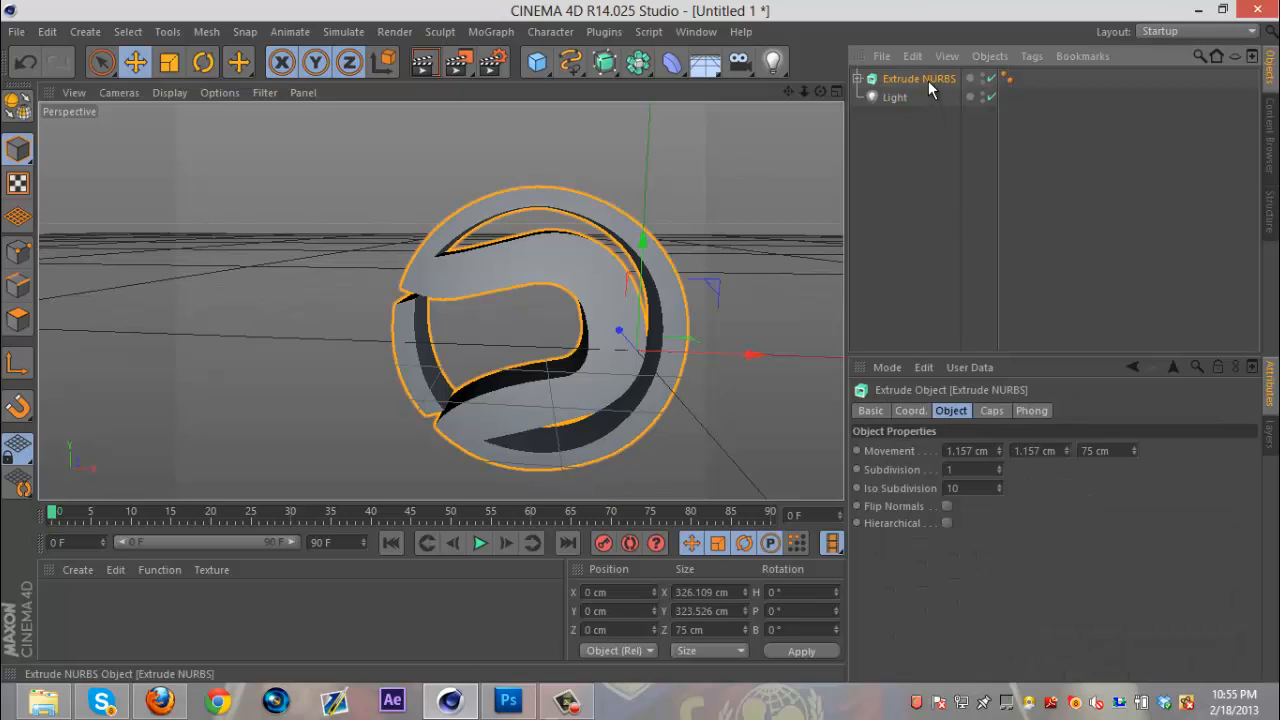
left_click(993, 411)
left_click(993, 451)
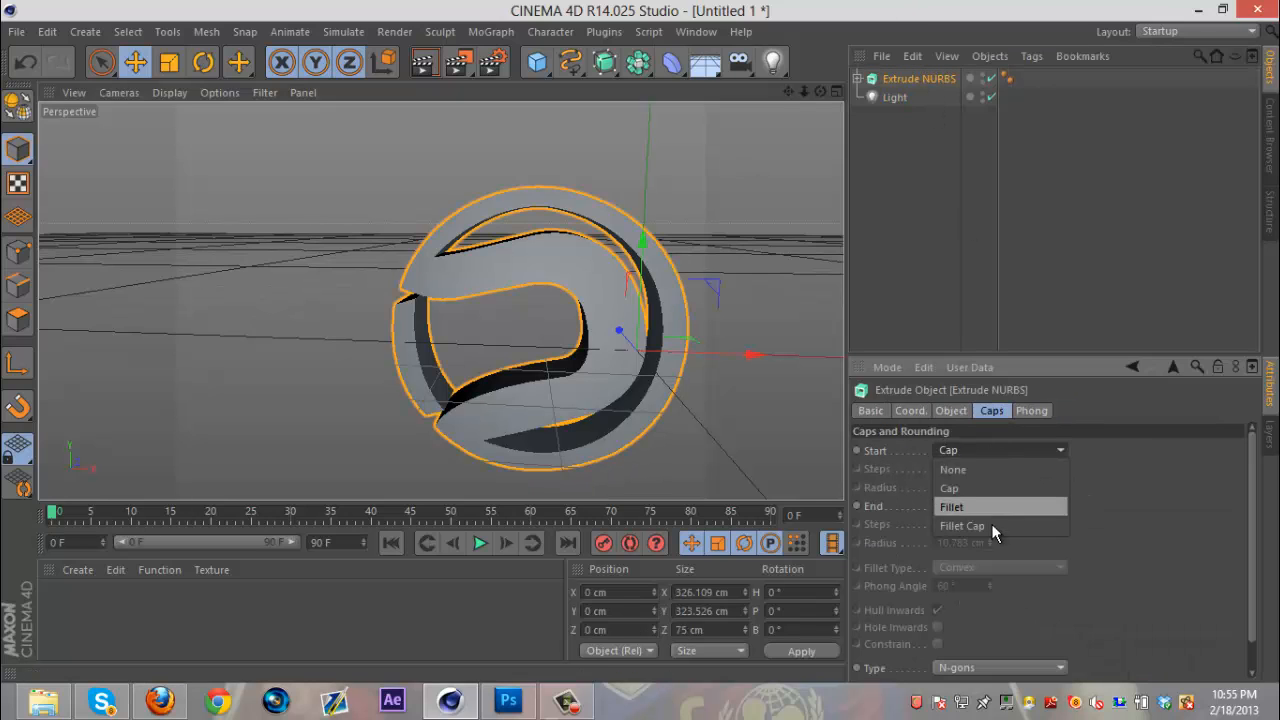
left_click(991, 534)
left_click(992, 581)
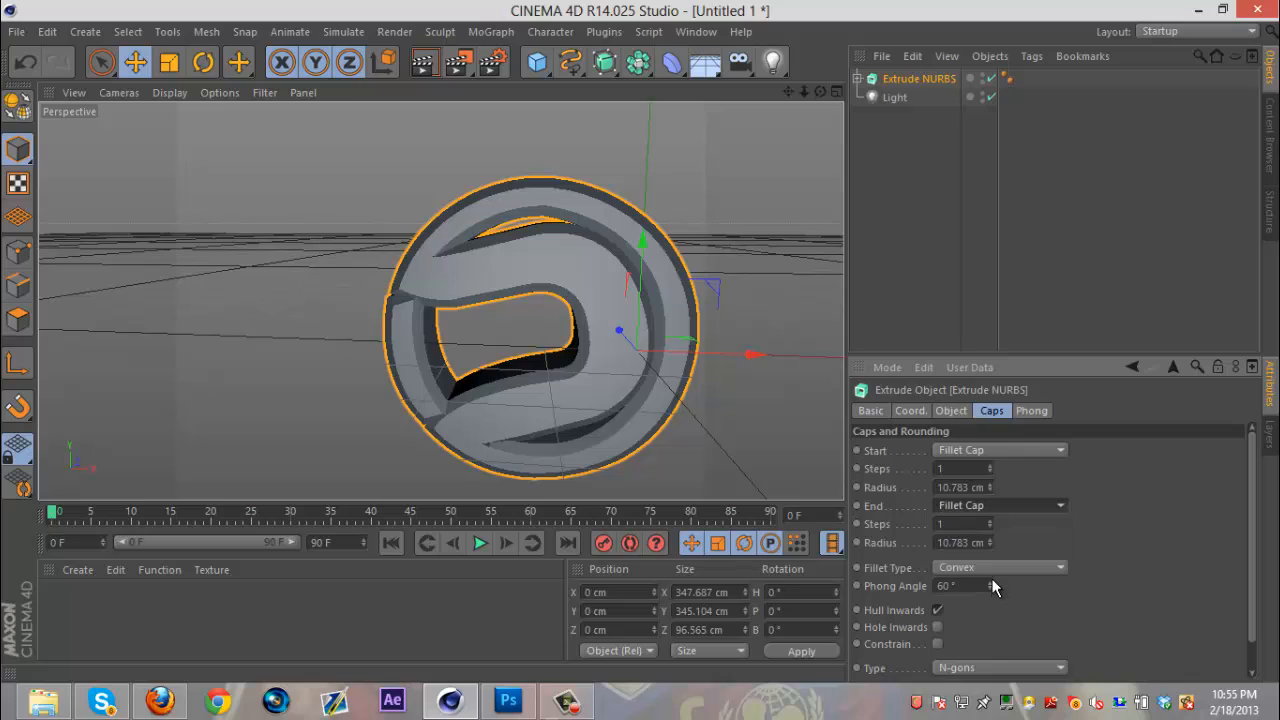
Step: Set the fillet radius of both the start and end caps to 1 cm
left_click(988, 546)
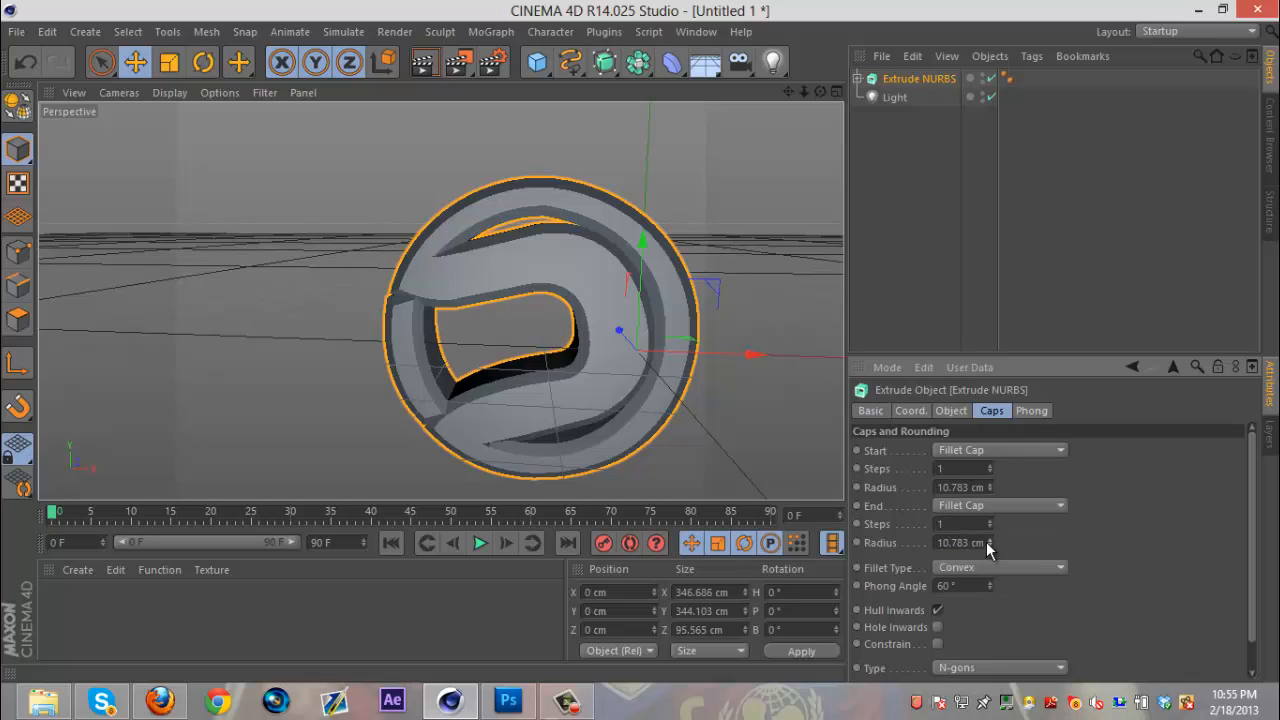
left_click(986, 541)
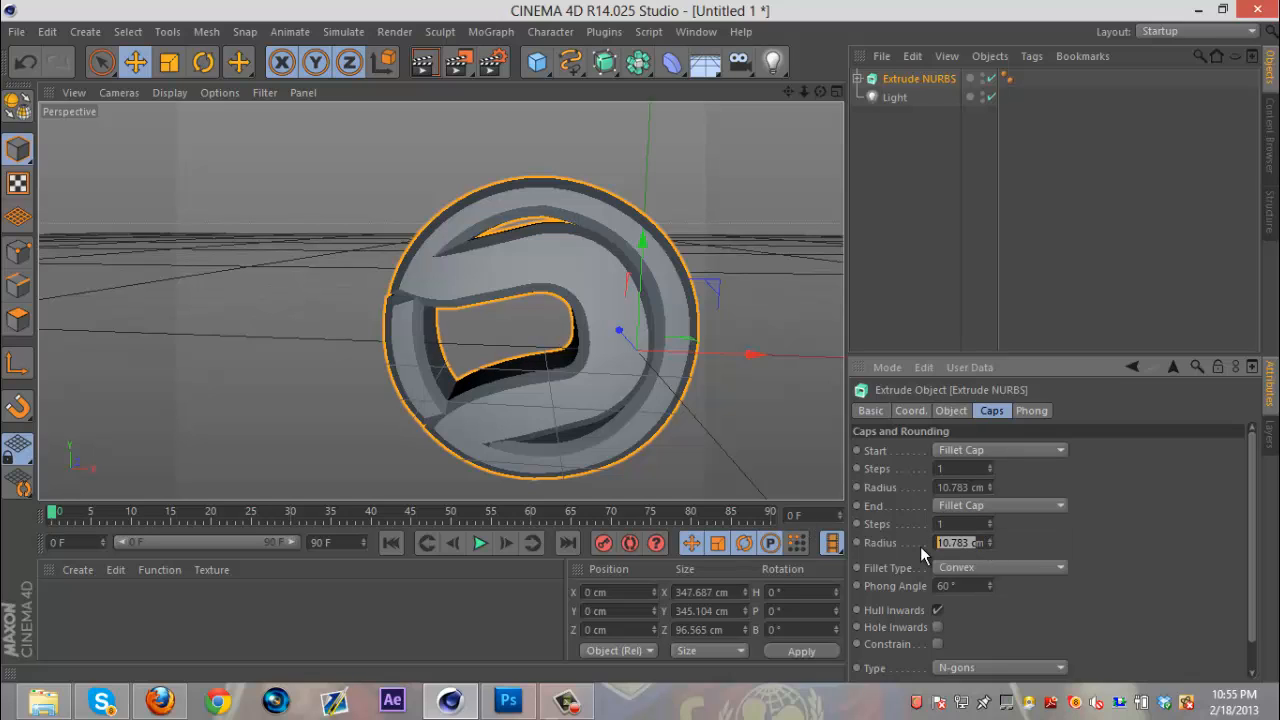
type("1")
left_click(969, 488)
type("1")
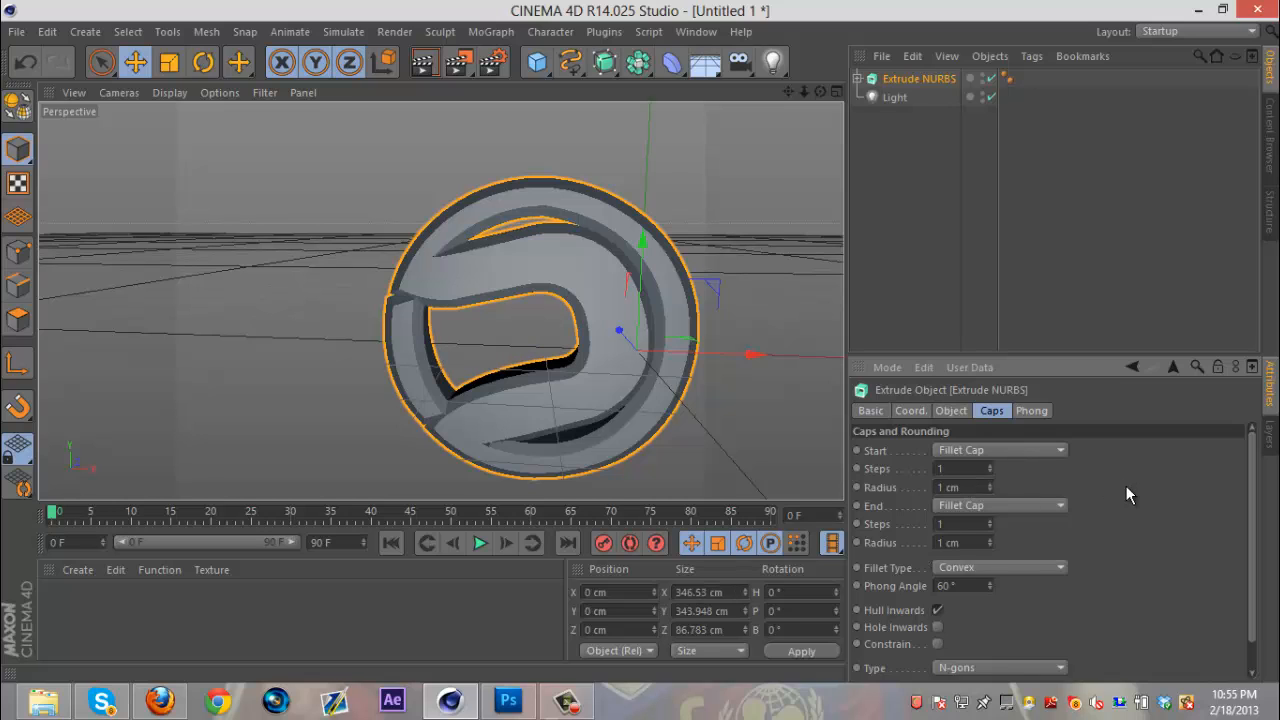
Step: Copy the Extrude NURBS and set the original's start cap to Fillet, leaving its front face open
left_click_drag(788, 91, 644, 342)
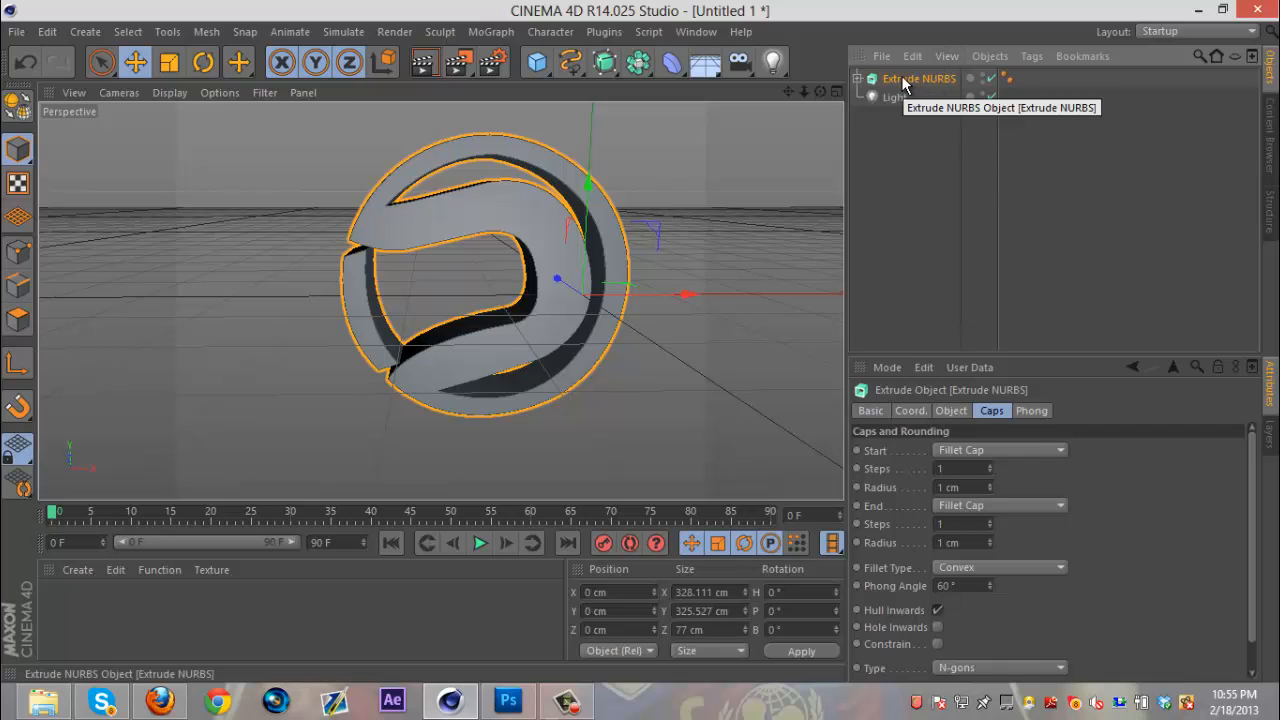
left_click(1019, 446)
left_click(1019, 508)
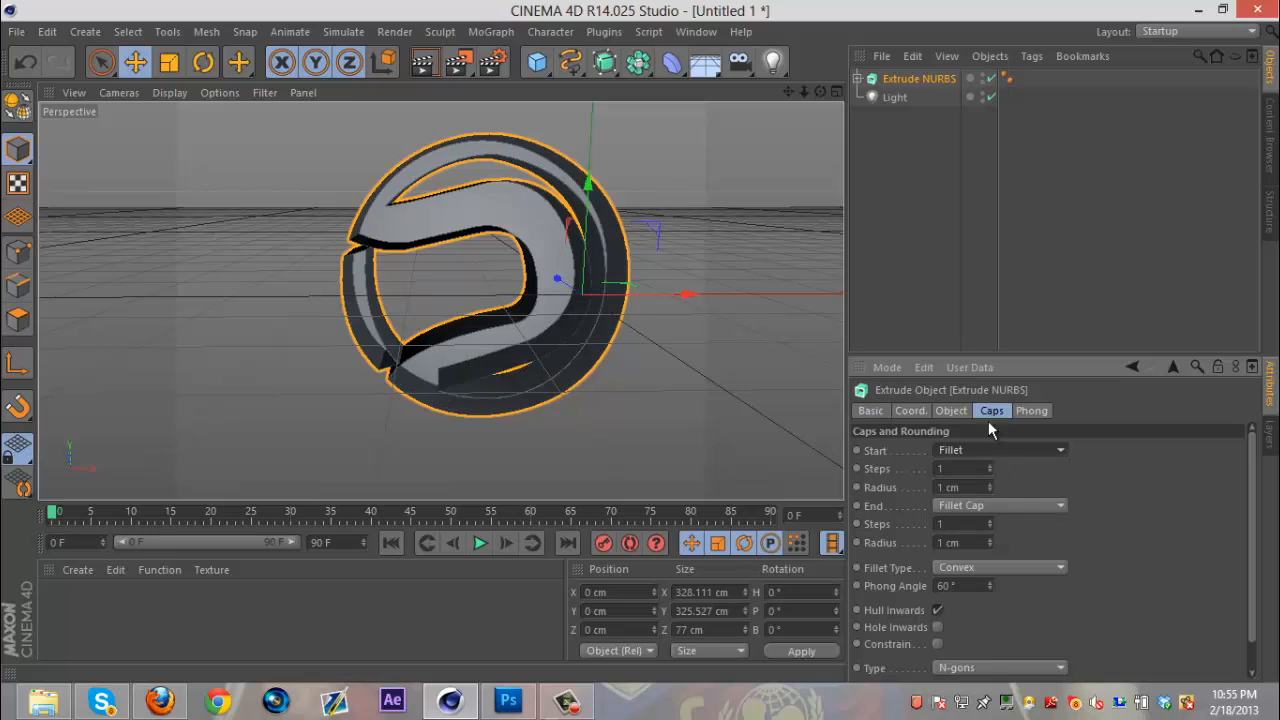
left_click_drag(819, 93, 815, 92)
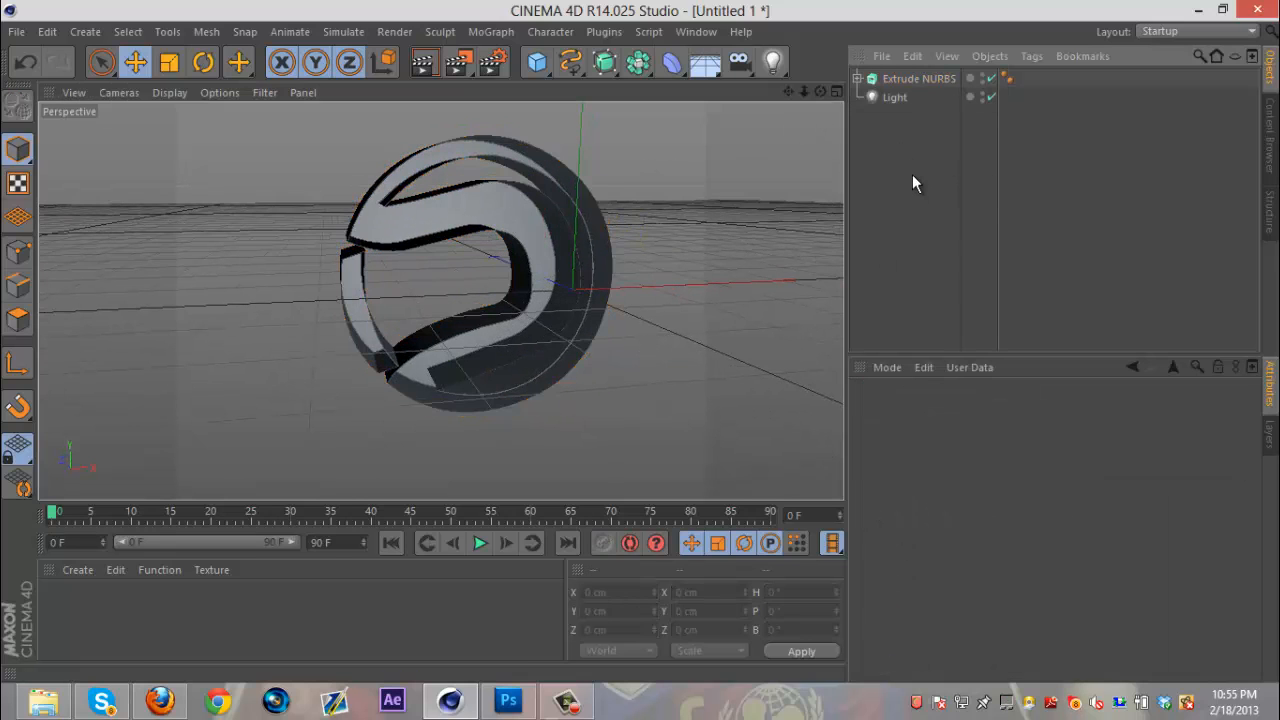
Step: Paste the copied Extrude NURBS with its closed Fillet Cap front into the scene and select the copy
key("ctrl+v")
left_click_drag(819, 93, 815, 95)
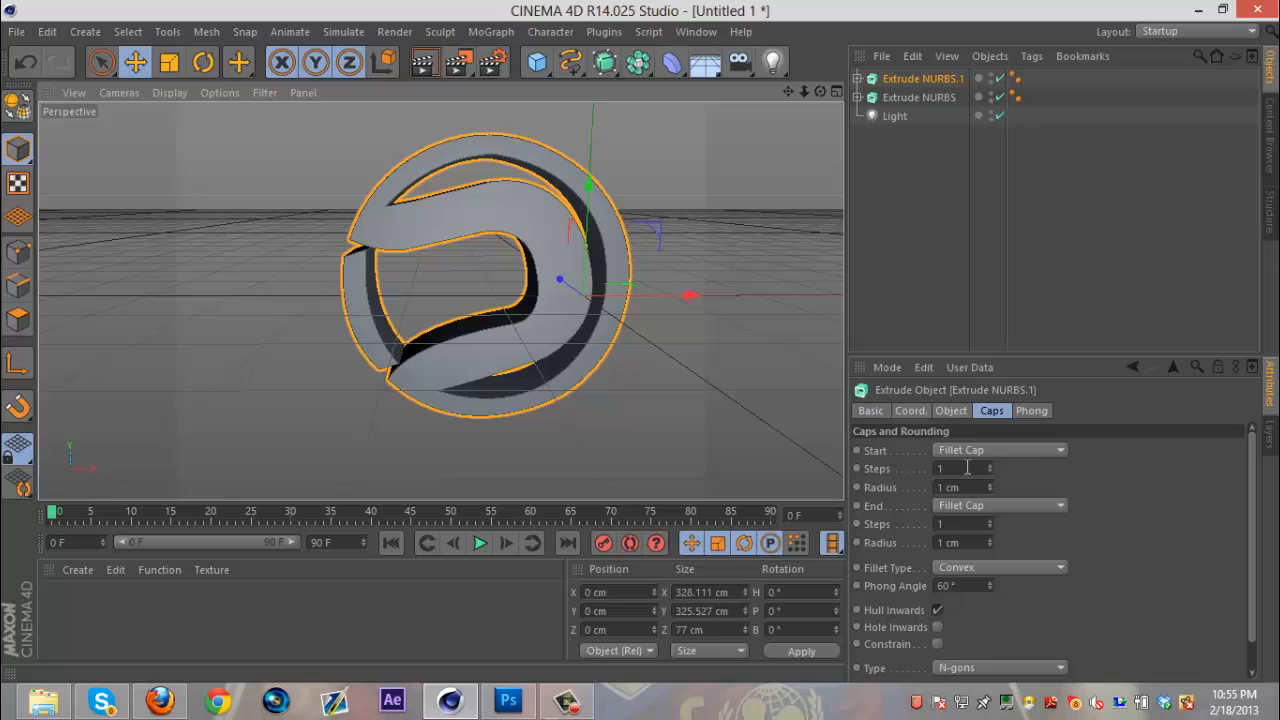
left_click(916, 98)
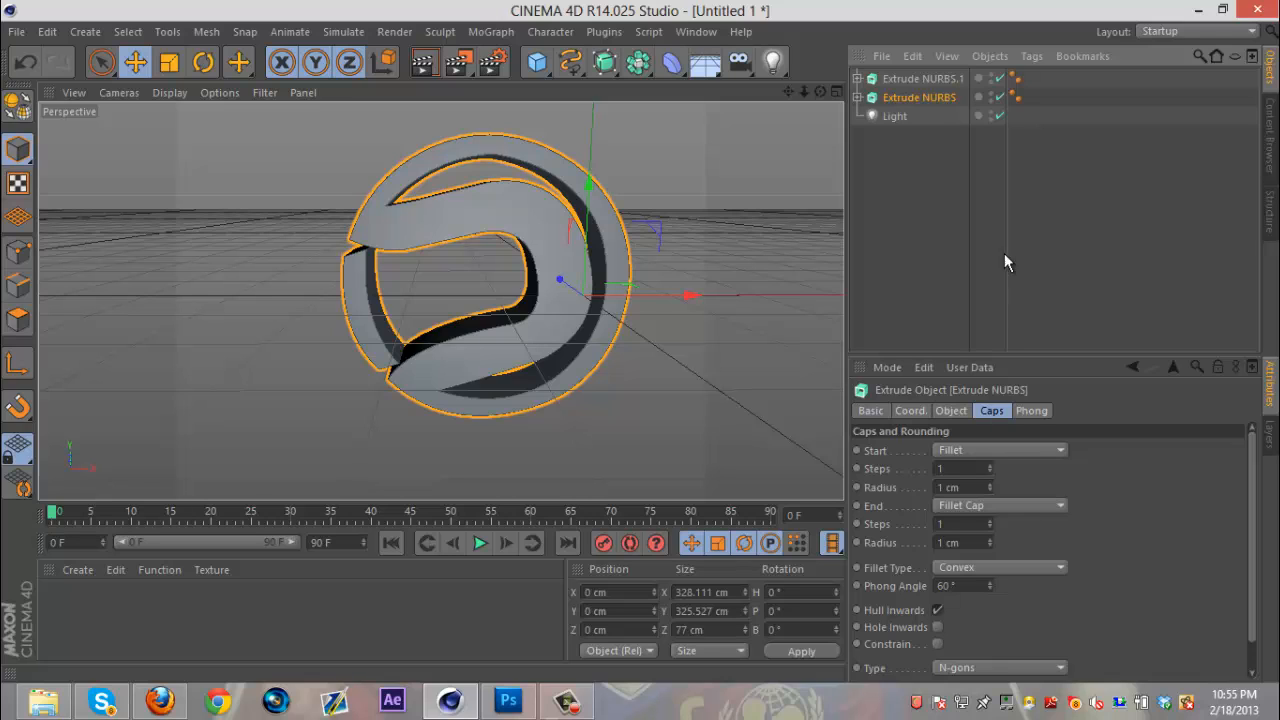
left_click(909, 80)
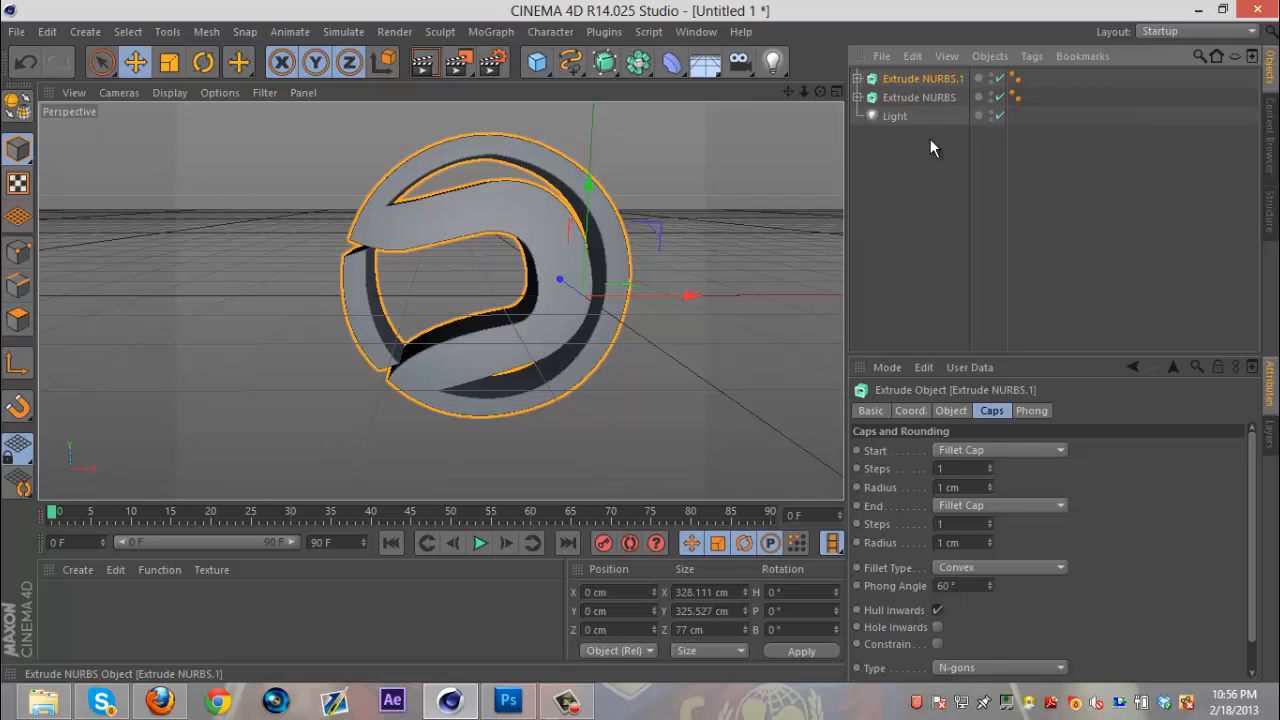
Step: Add a Boole object and a Cube primitive to the scene
left_click(640, 66)
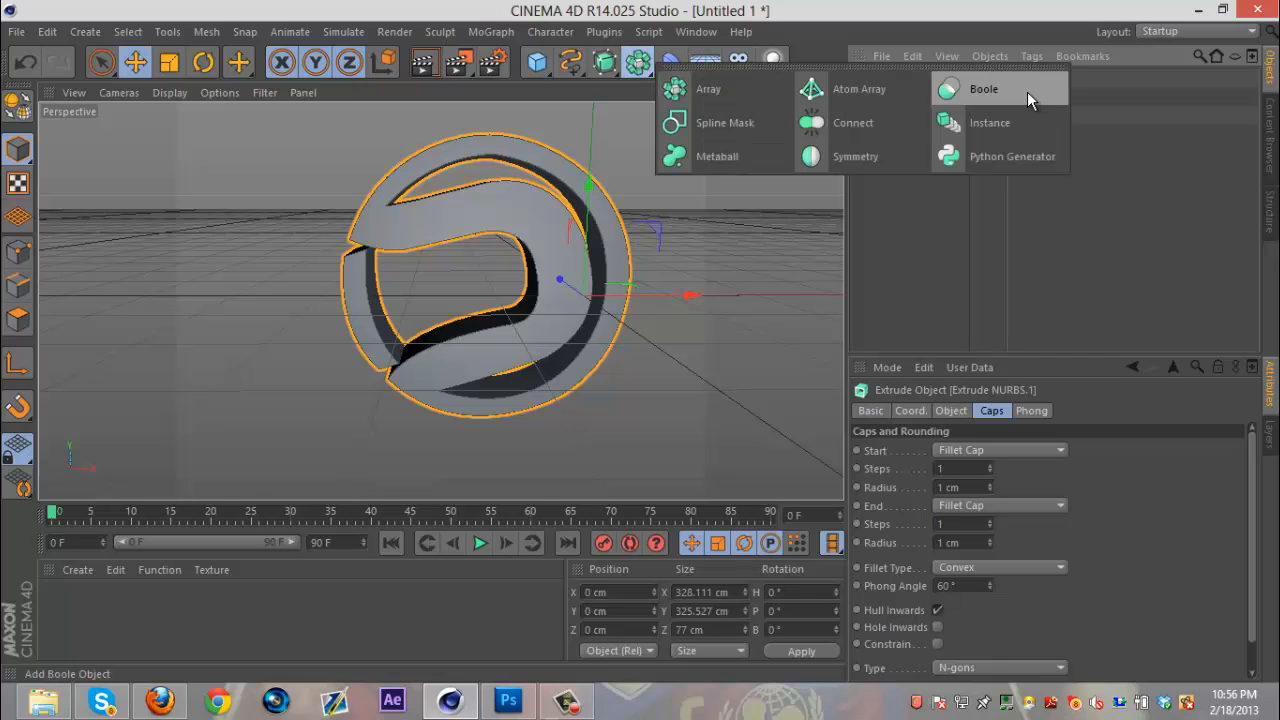
left_click(1014, 93)
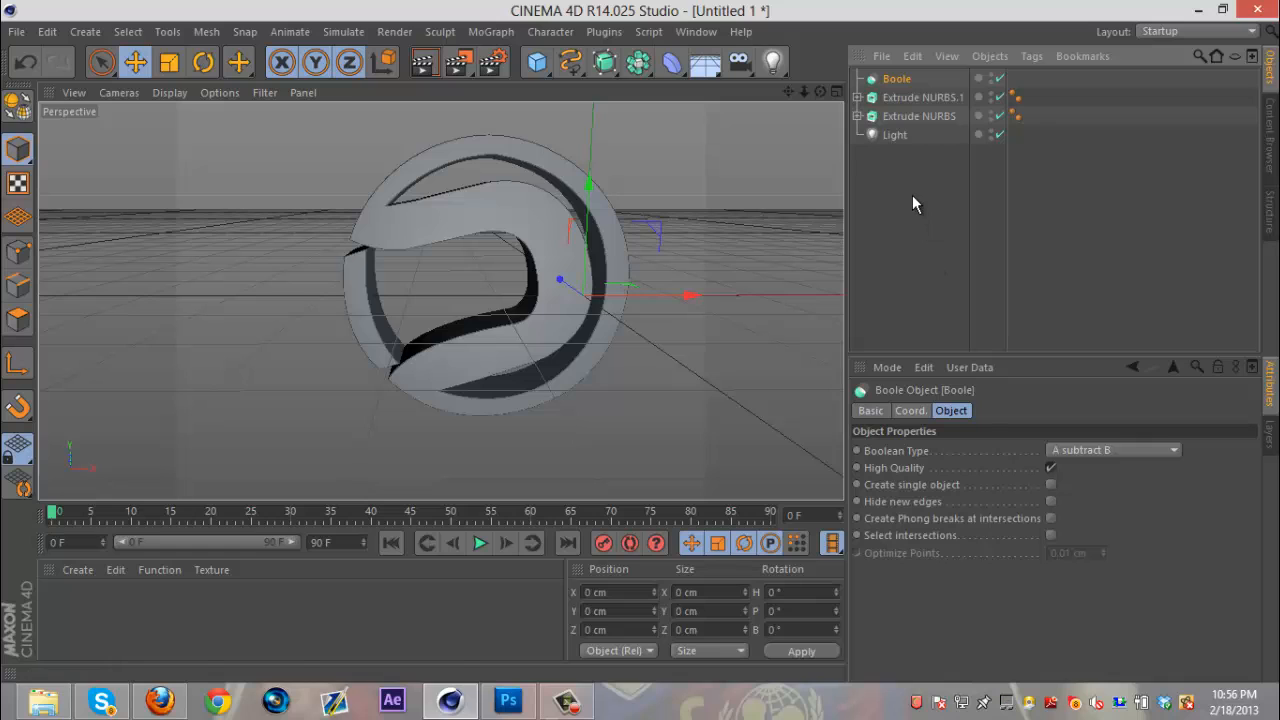
left_click(540, 62)
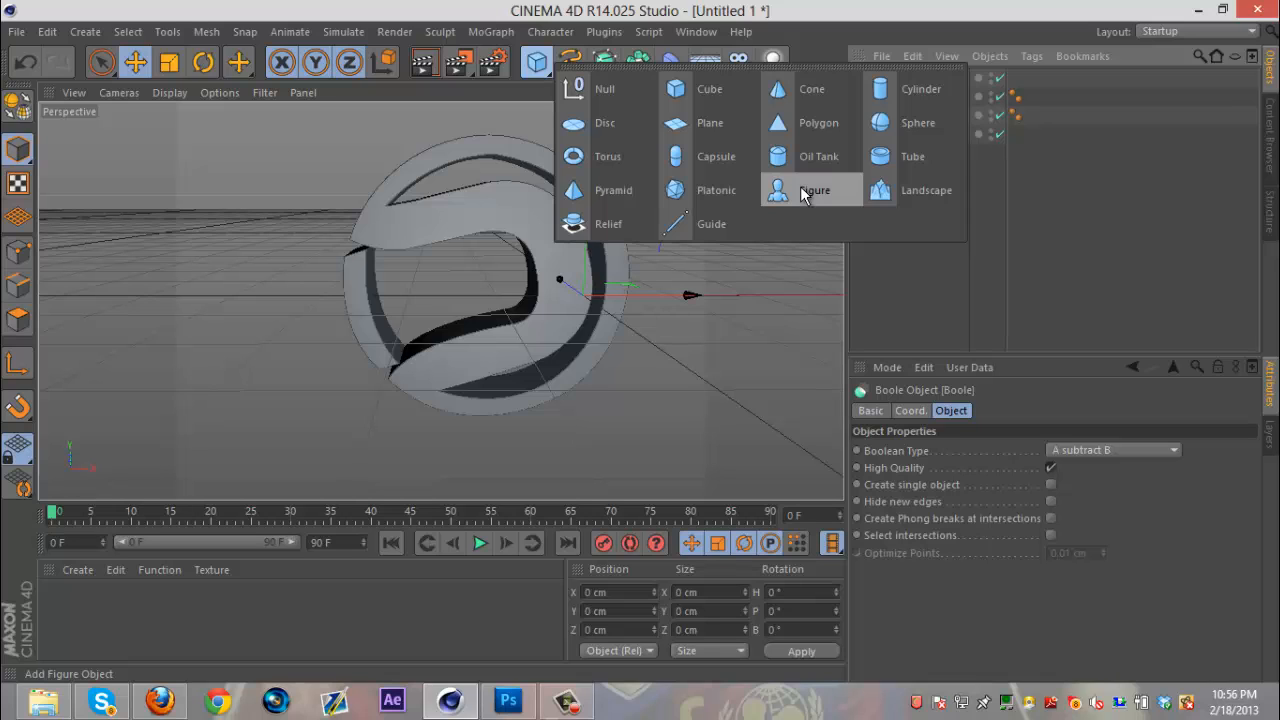
left_click(697, 95)
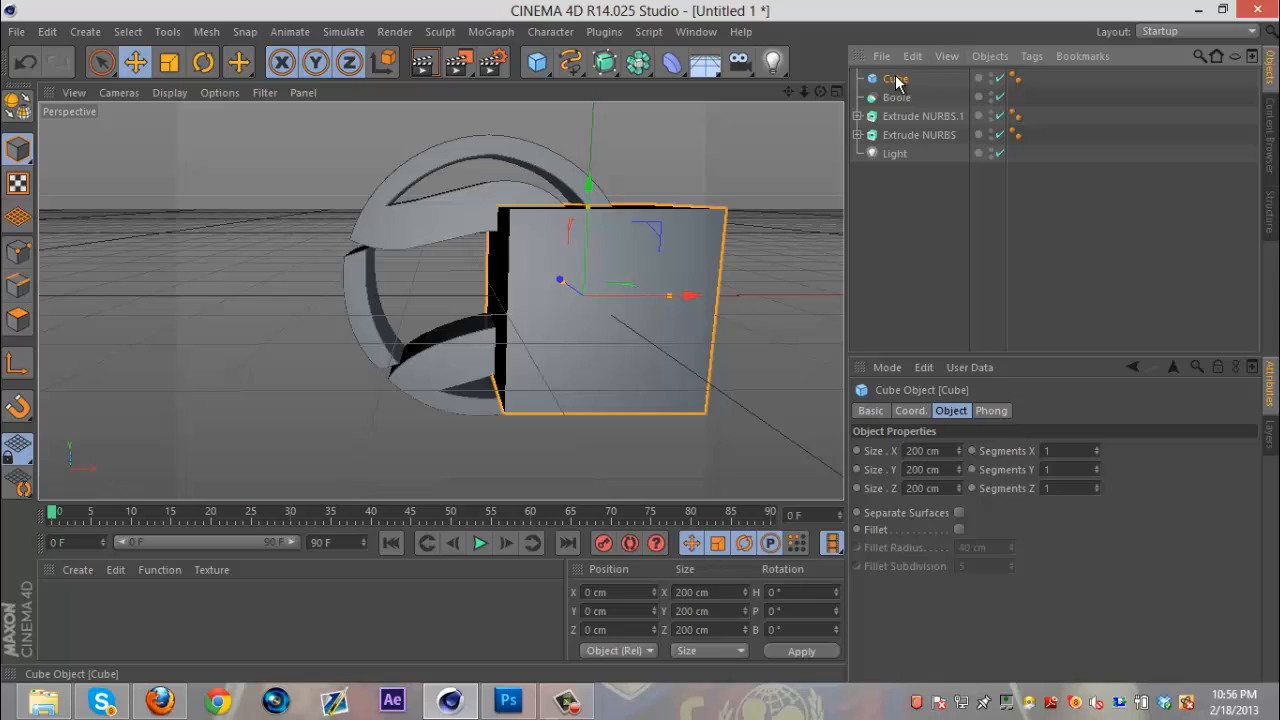
Step: Make the cube and the closed-front Extrude NURBS copy children of the Boole, with the extrusion above the cube
left_click_drag(897, 83, 900, 98)
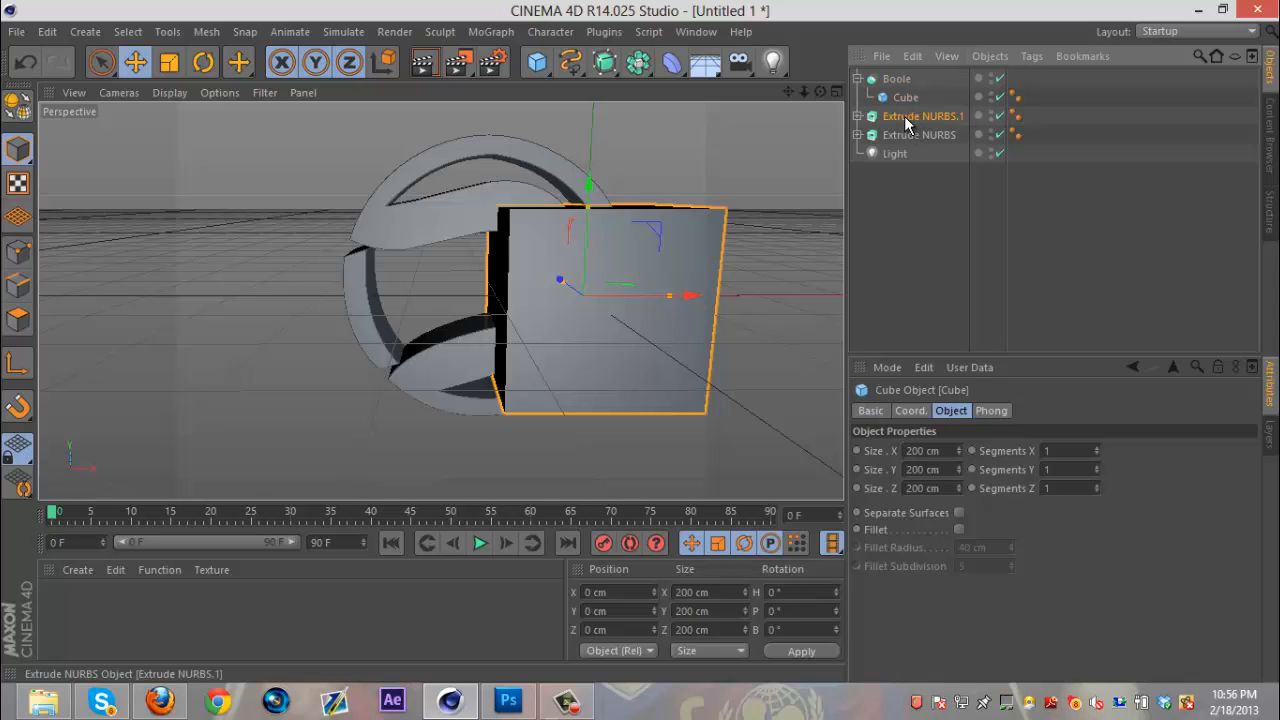
left_click(905, 117)
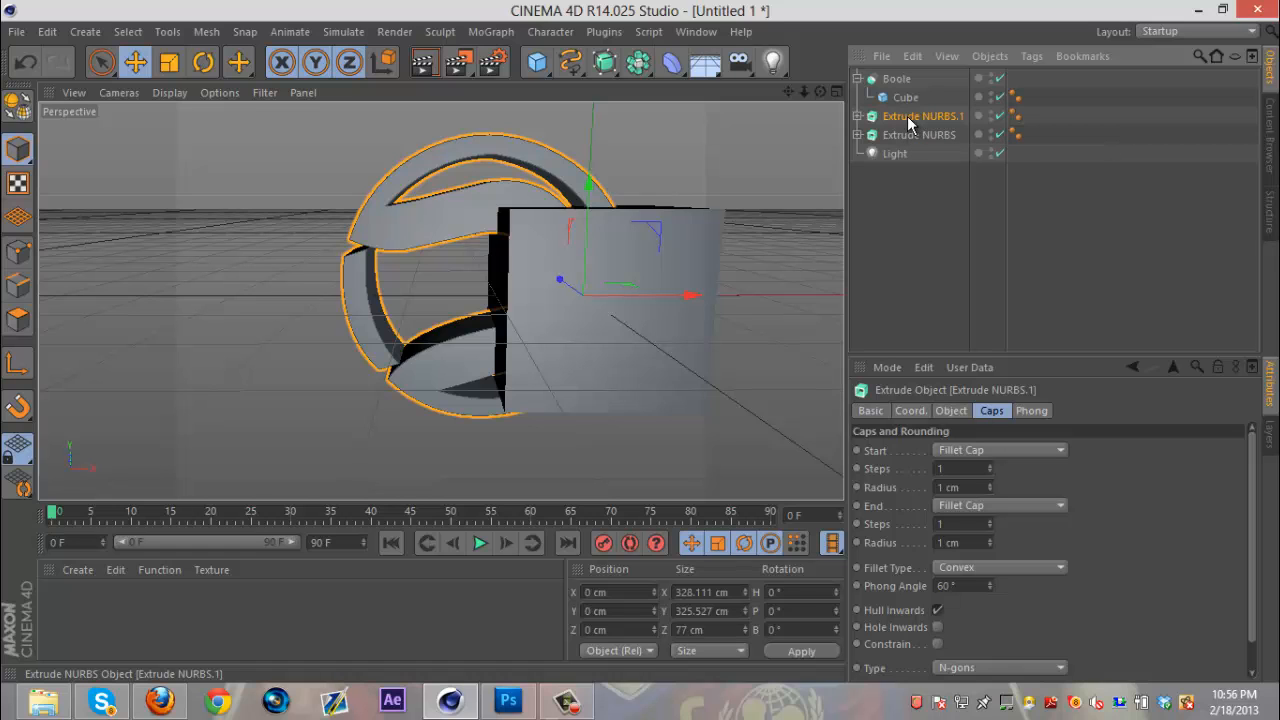
left_click_drag(908, 120, 902, 84)
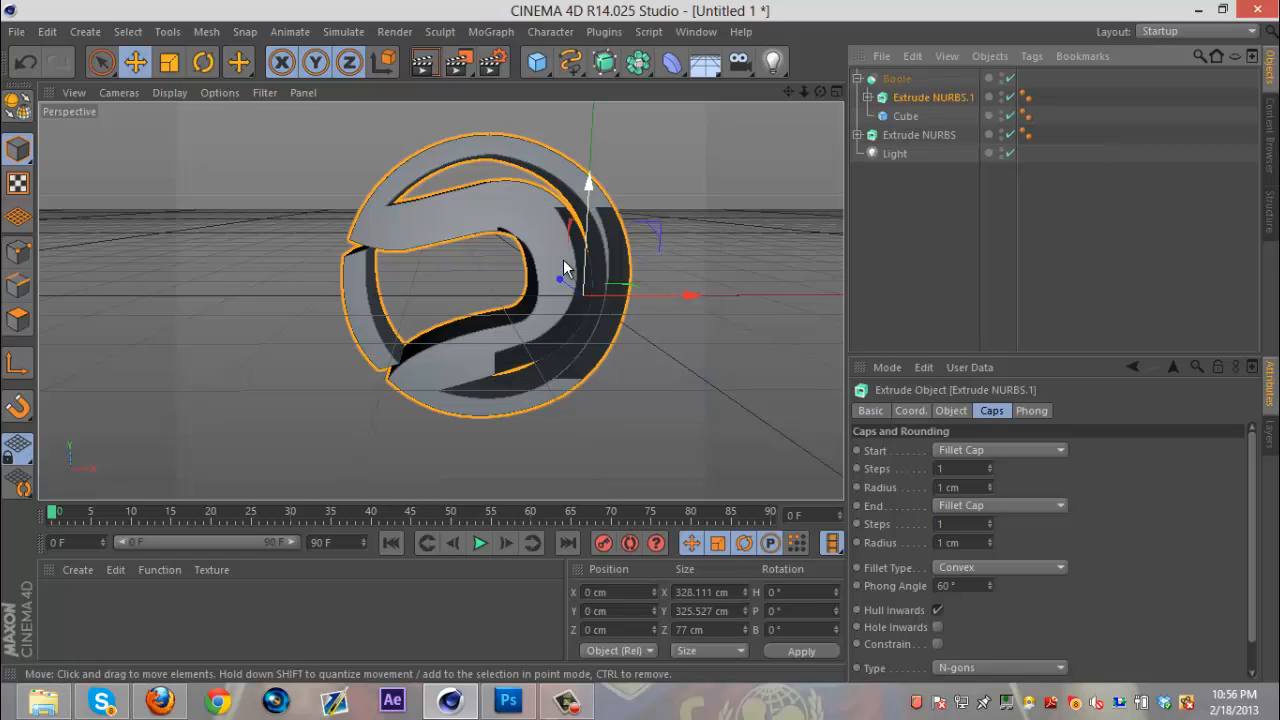
Step: Undo the stray move of the extrusion copy and move the Boole's cube along X to about -195 cm
left_click_drag(694, 291, 632, 307)
key("ctrl+z")
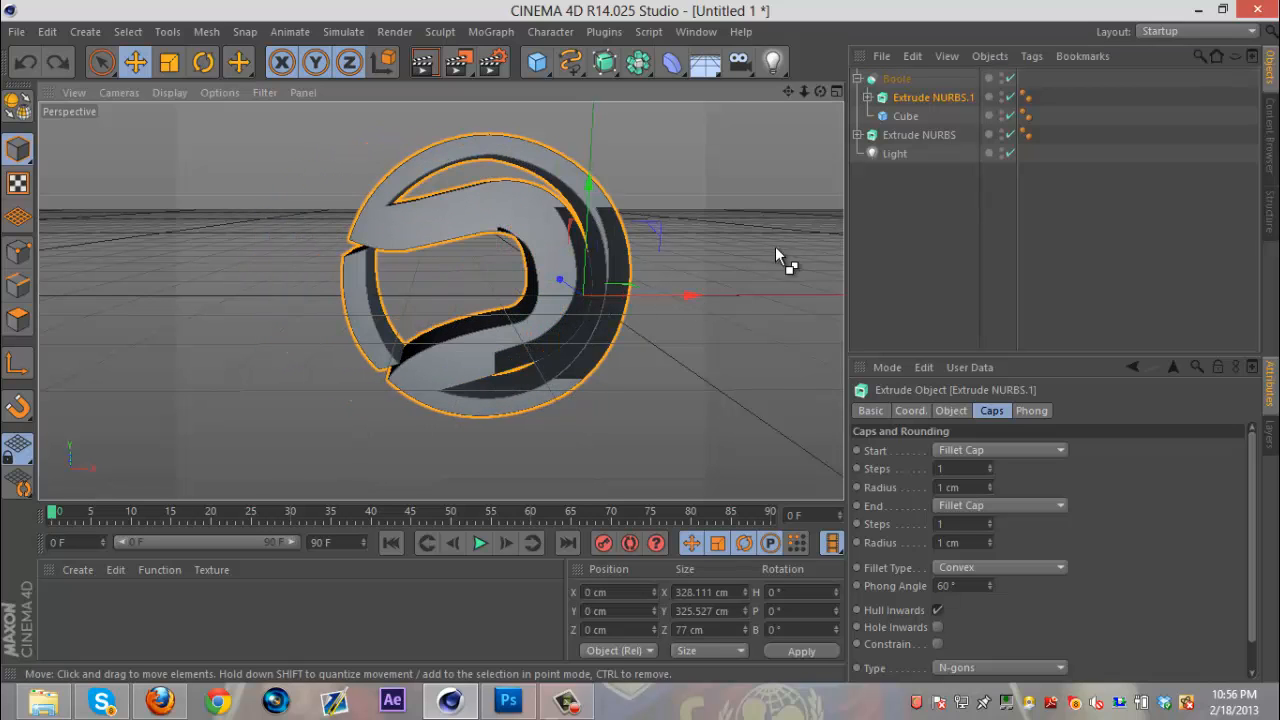
left_click(909, 116)
left_click_drag(687, 293, 509, 299)
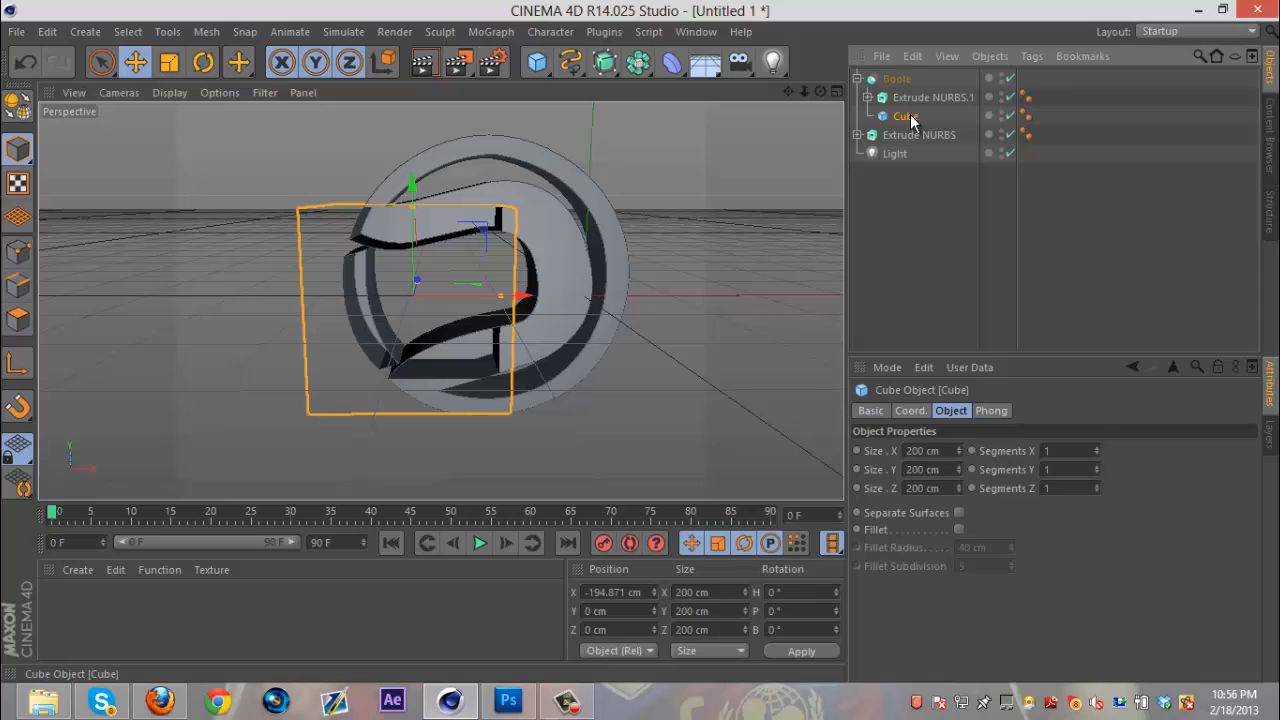
Step: Set the Boole's Boolean Type to A intersect B
left_click(897, 78)
left_click(1141, 451)
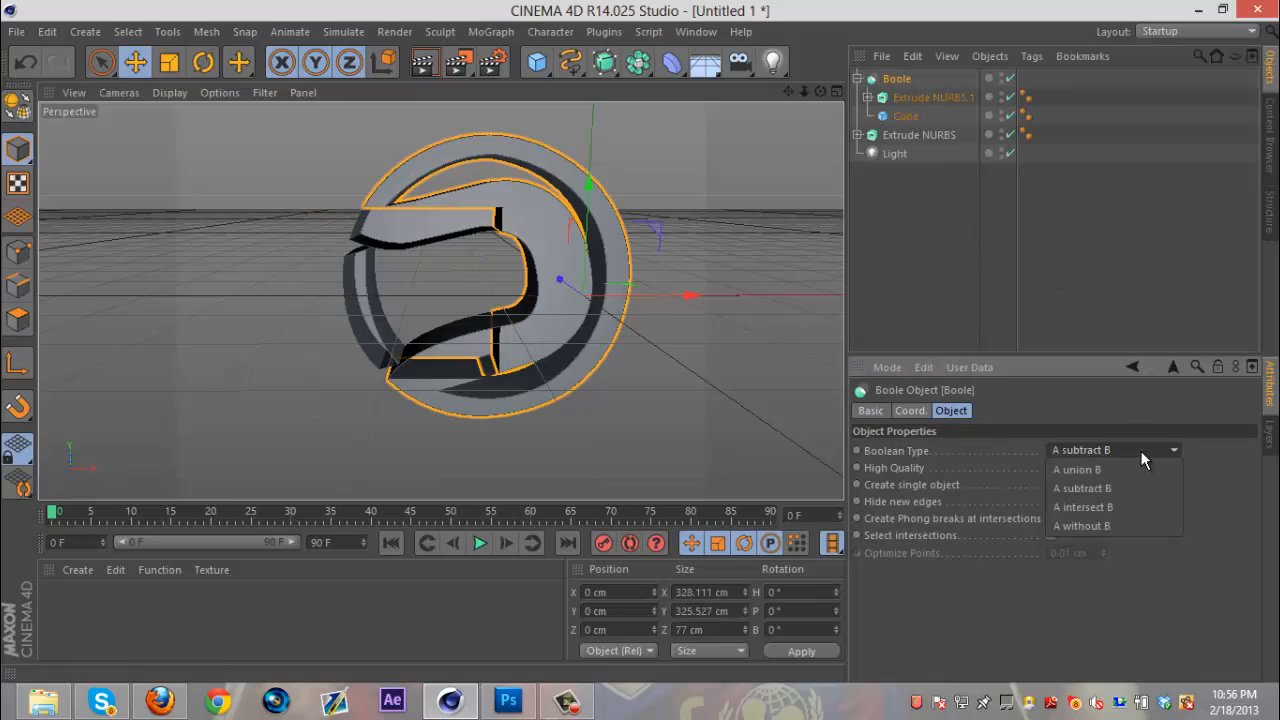
left_click(1137, 508)
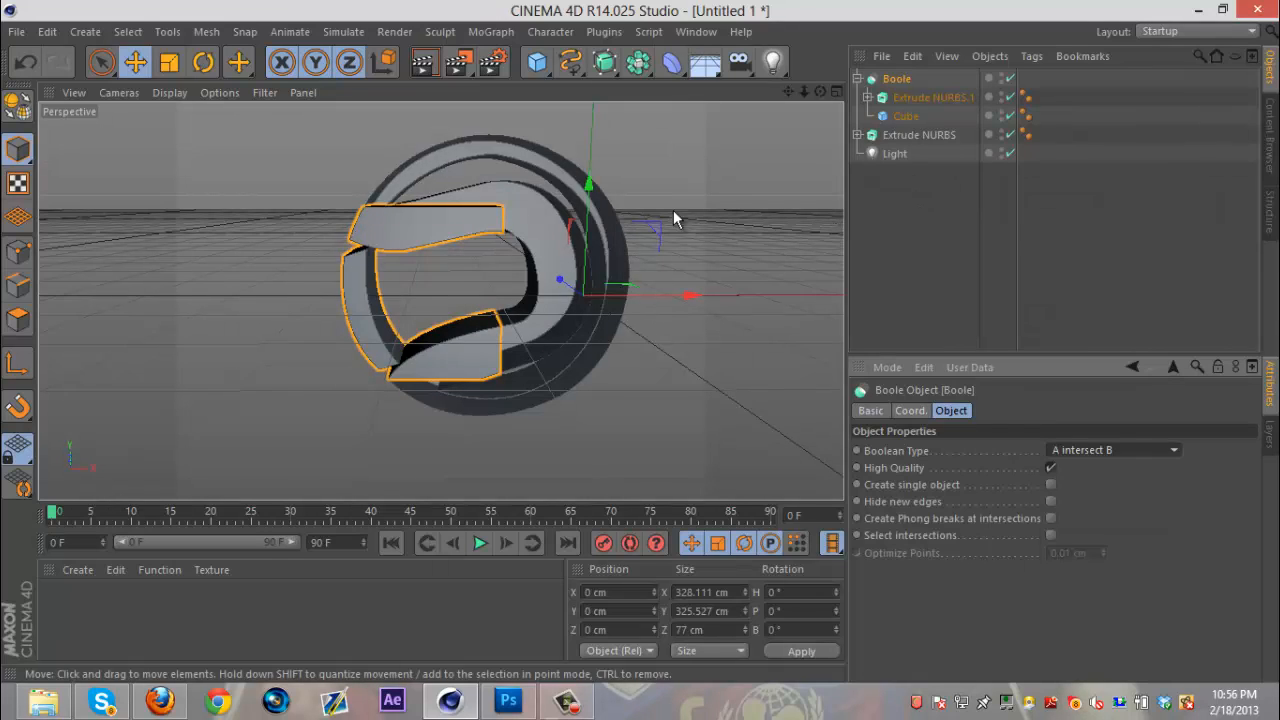
Step: Scale the Boole's cube uniformly to about 344 cm and move it to about X -288 cm, Y 28 cm
left_click(905, 116)
key("t")
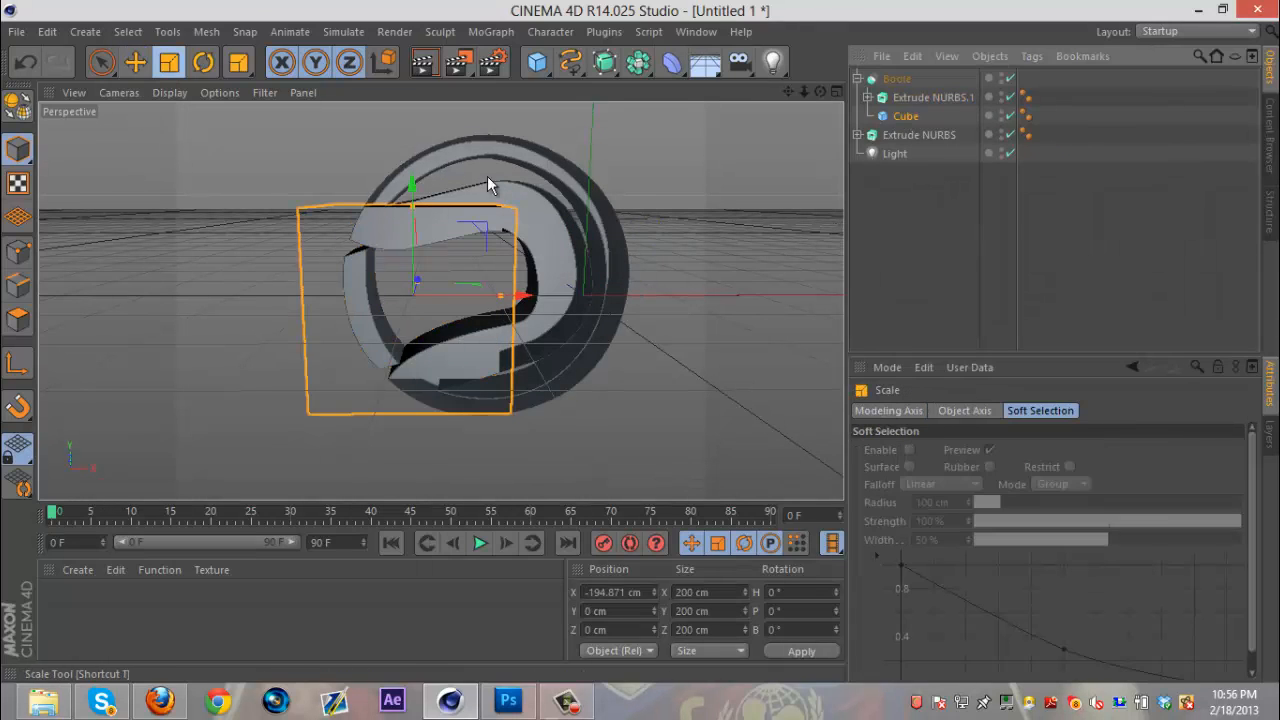
left_click_drag(498, 228, 533, 180)
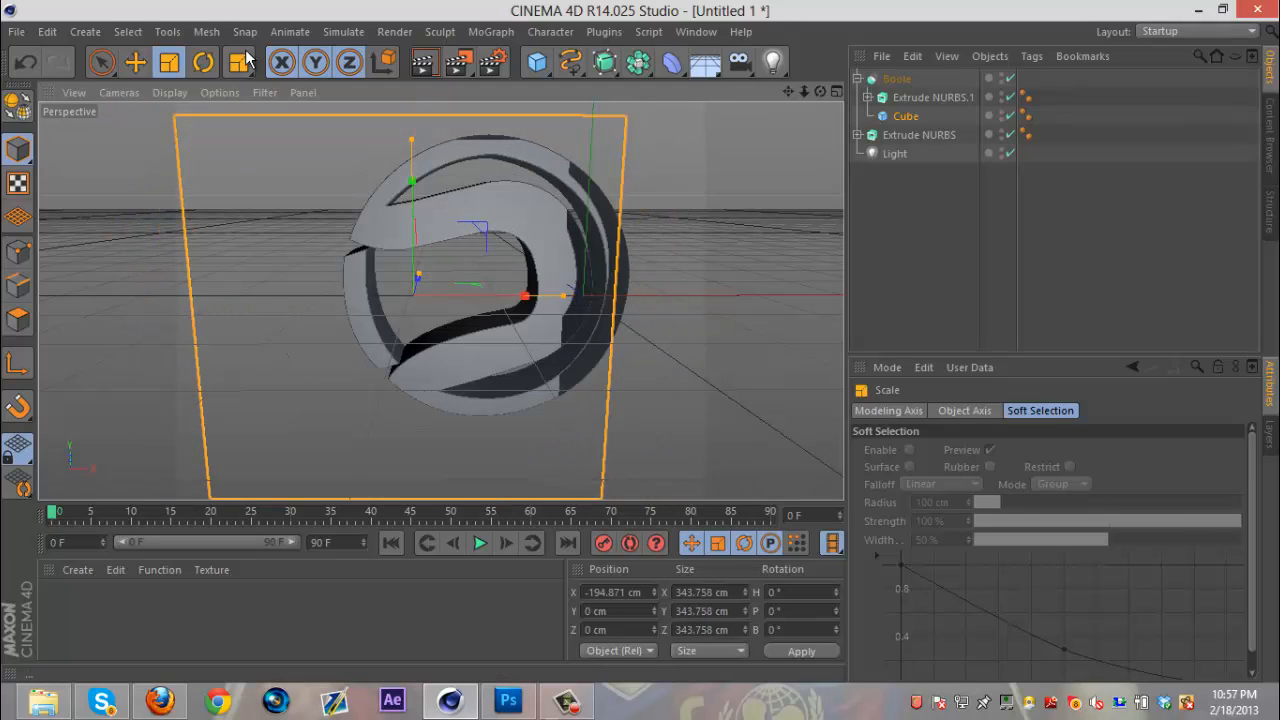
left_click(137, 63)
left_click_drag(517, 297, 420, 277)
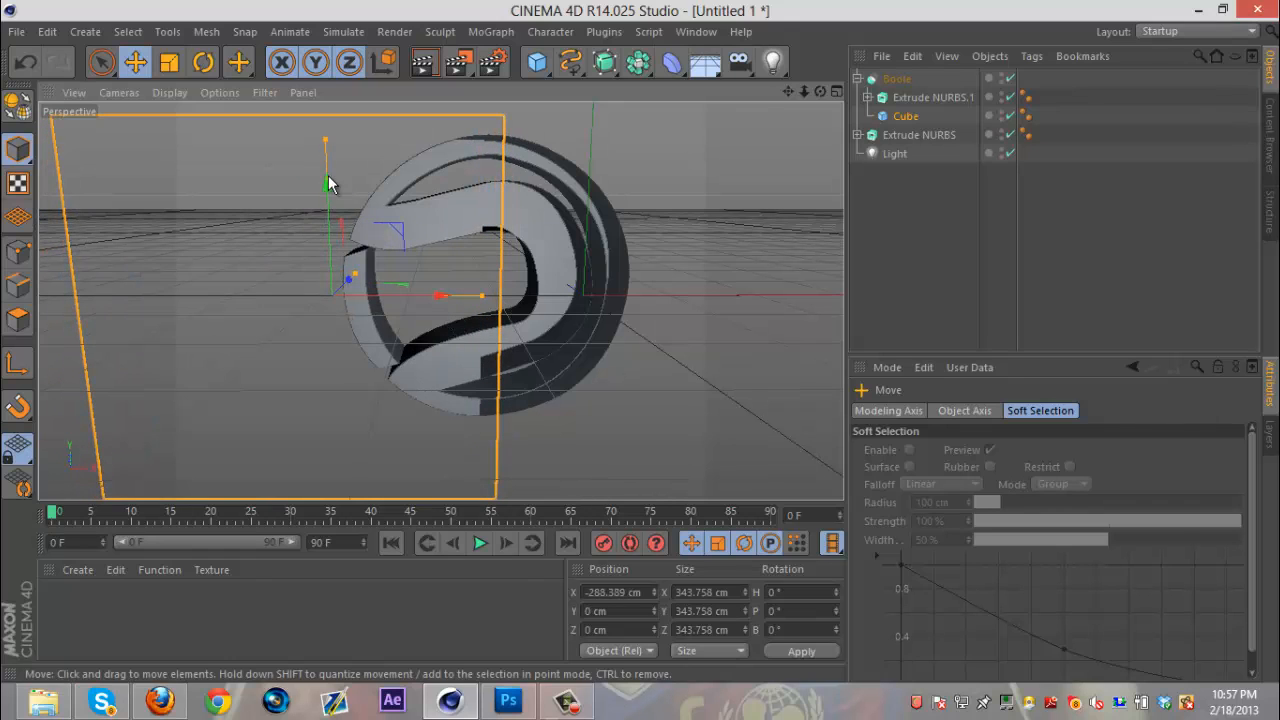
mouse_move(330, 178)
left_mouse_down()
mouse_move(329, 129)
mouse_move(330, 160)
left_mouse_up()
Step: Enlarge the Boole's cube uniformly to about 398 cm
left_click(169, 63)
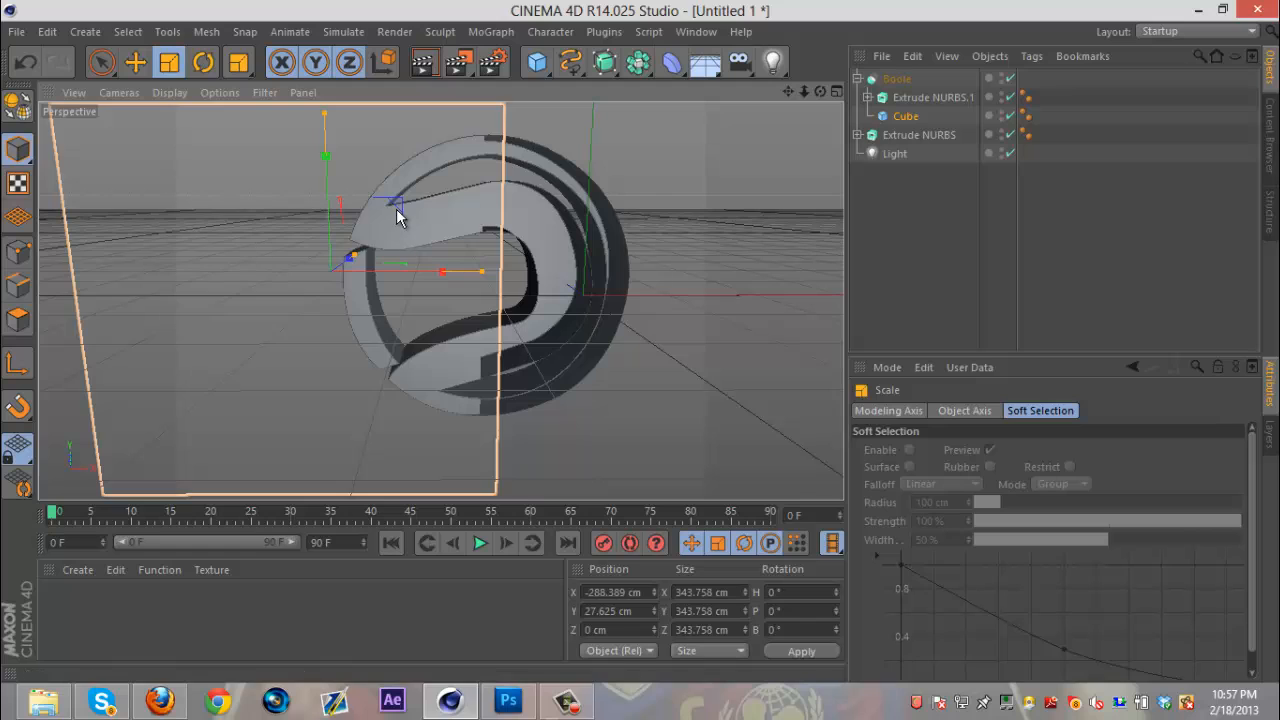
left_click_drag(397, 211, 428, 214)
left_click(135, 63)
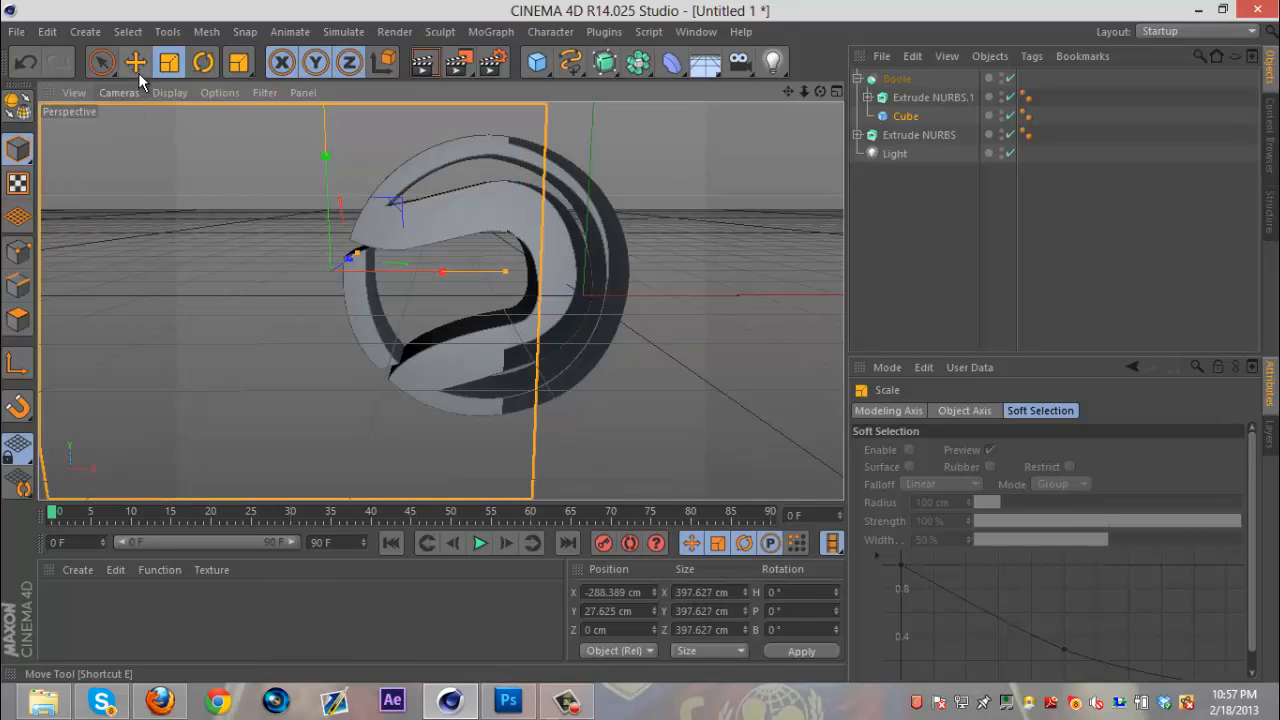
left_click(566, 702)
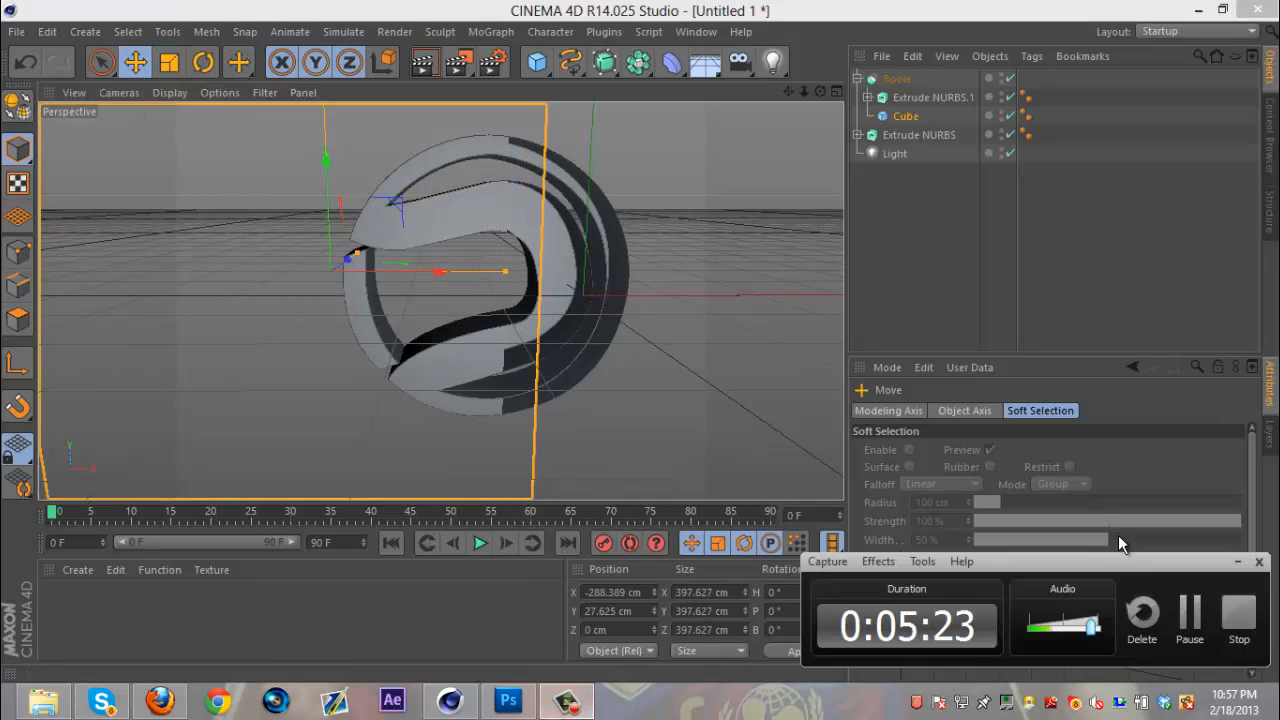
left_click(1192, 613)
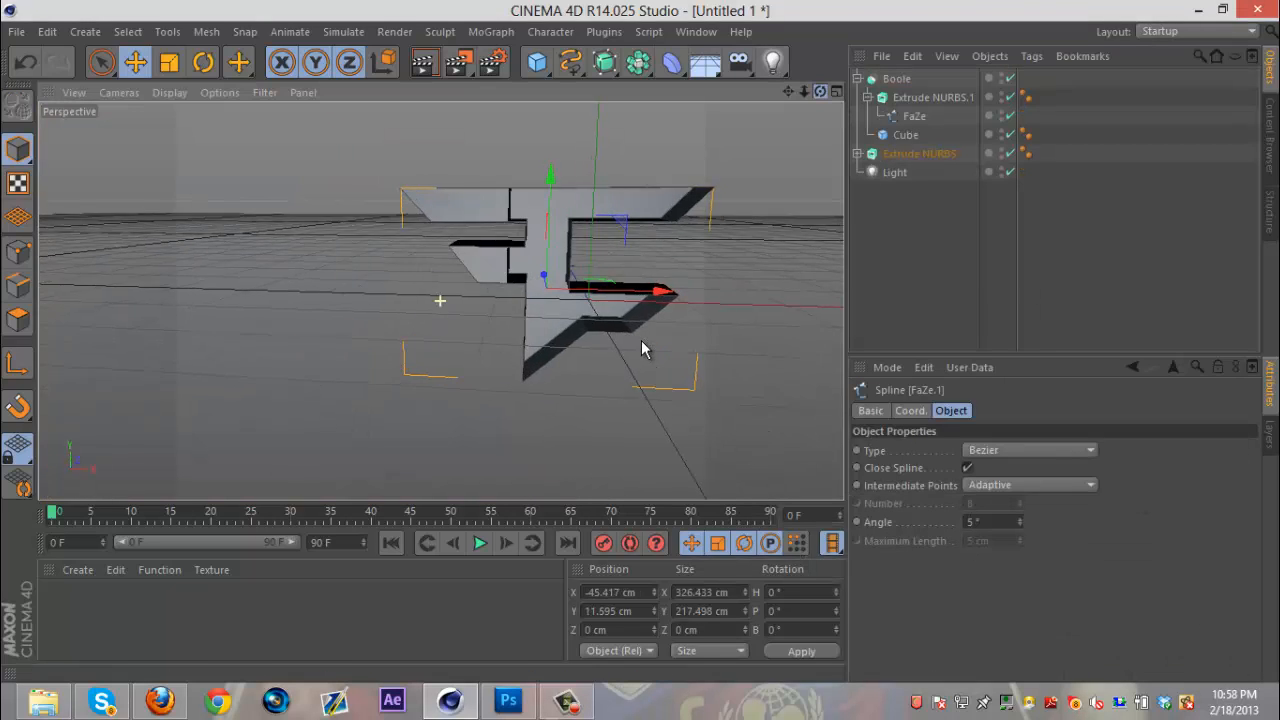
Step: Move the Boole's cube along X to about -220 cm so it covers more of the FaZe logo
left_click_drag(641, 341, 641, 342)
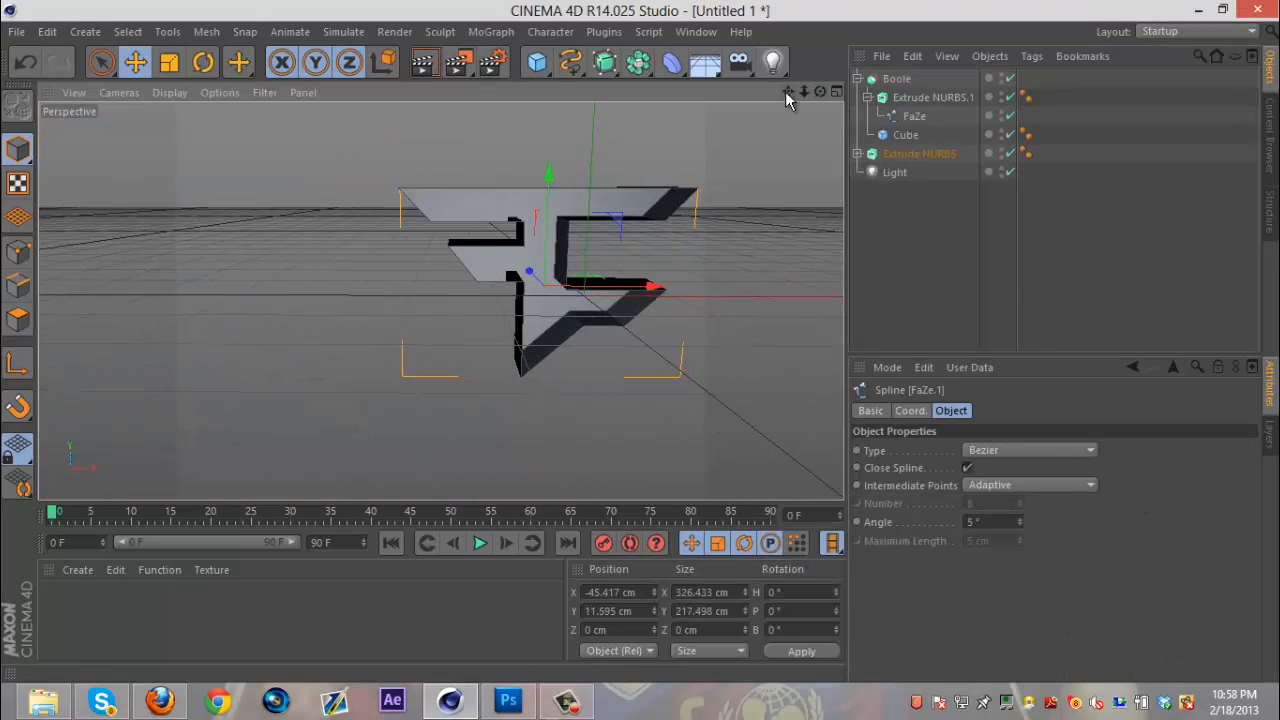
left_click_drag(787, 91, 642, 341)
left_click(906, 135)
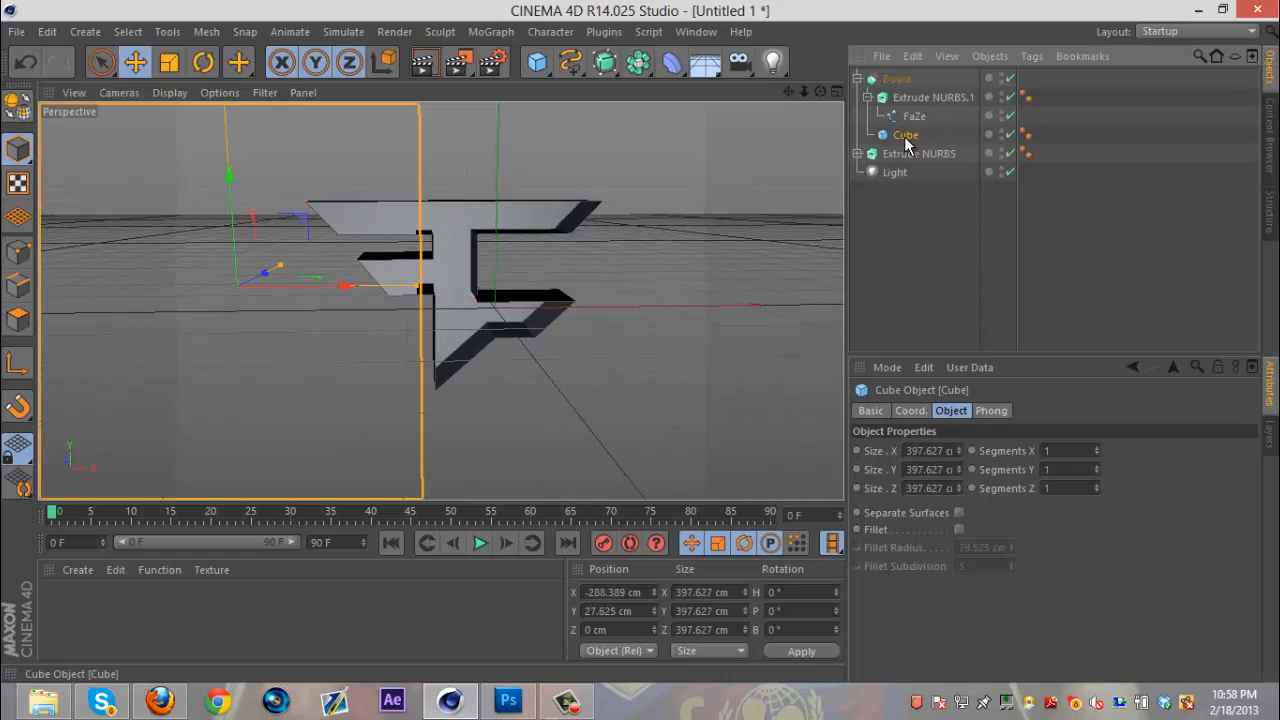
left_click(867, 97)
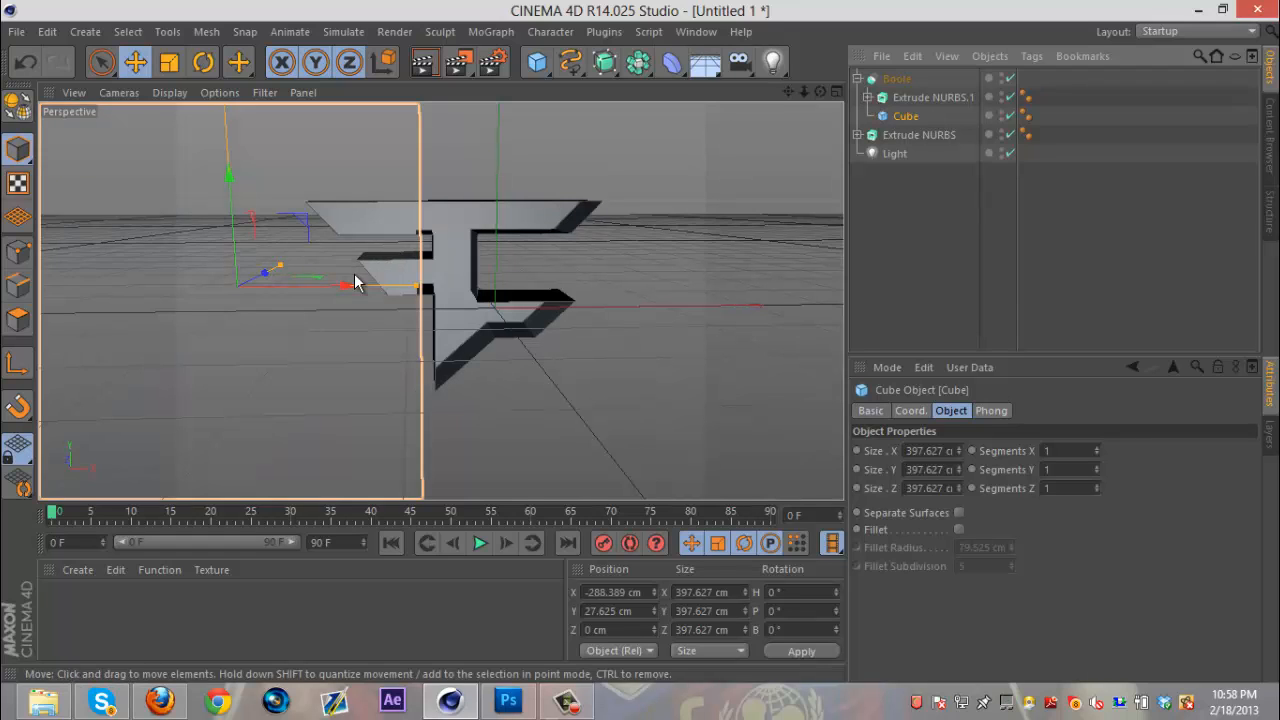
left_click_drag(349, 288, 407, 291)
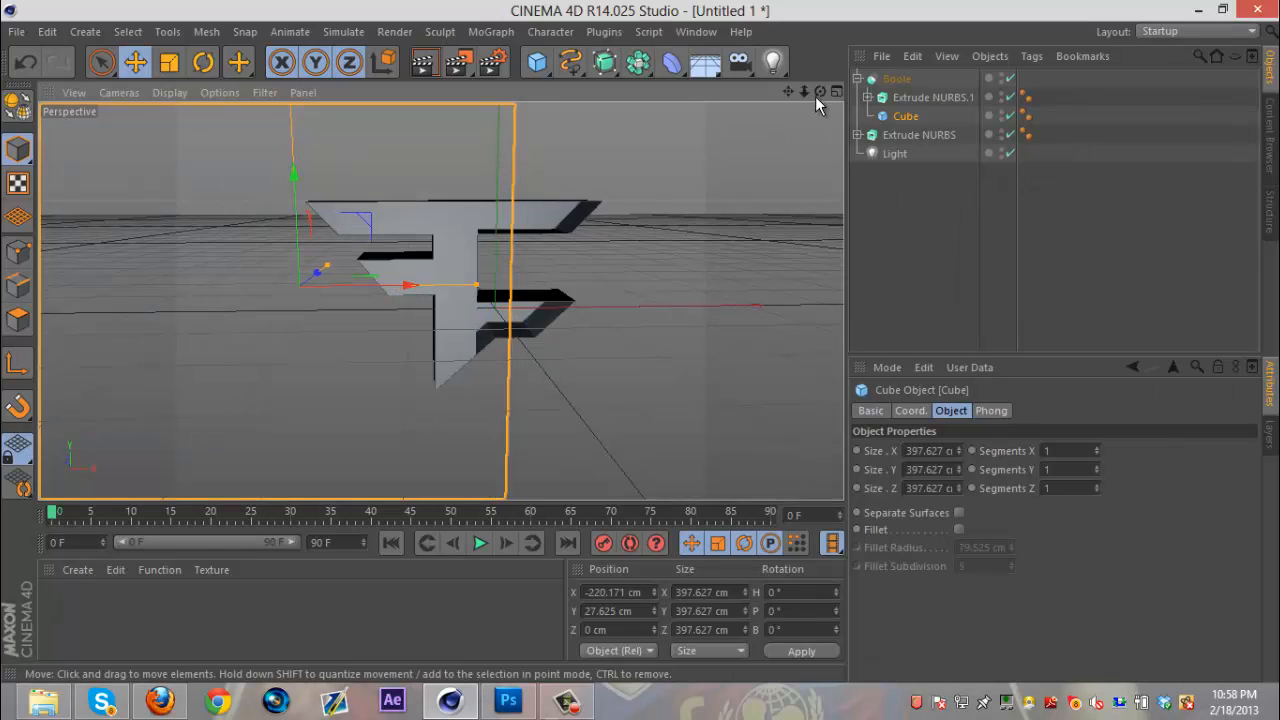
left_click_drag(820, 92, 641, 340)
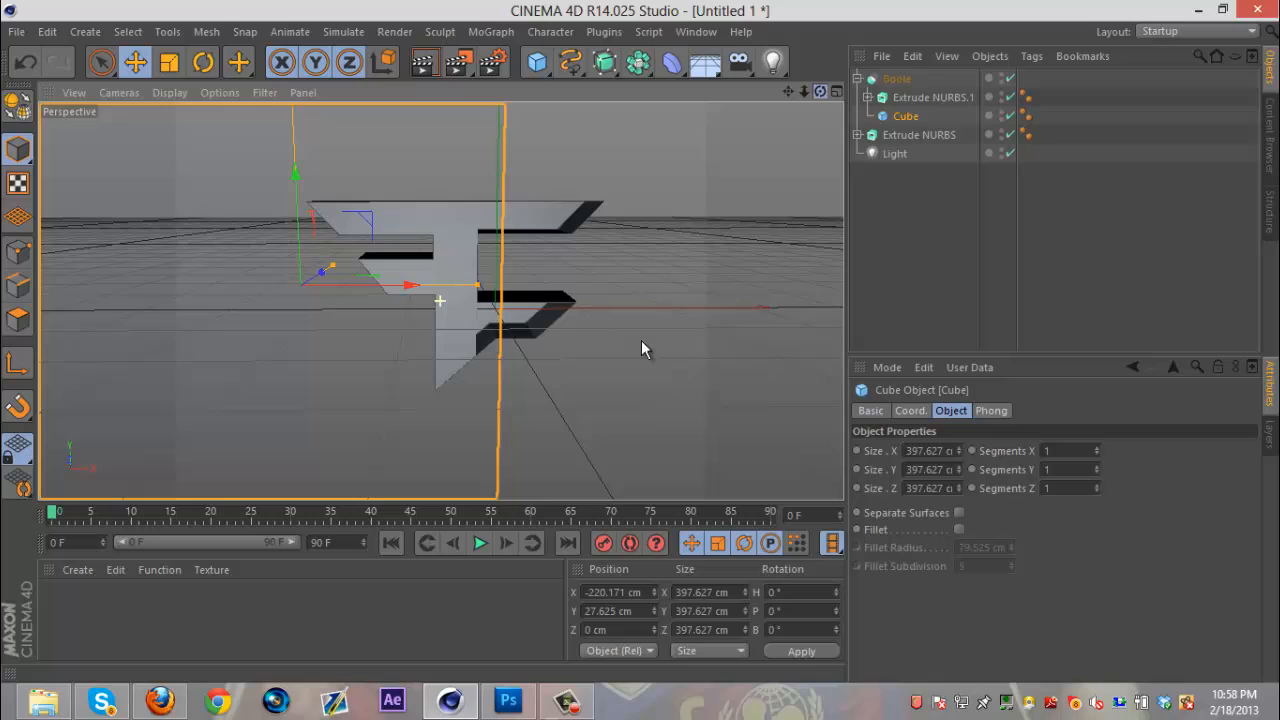
Step: Add a Greebler plugin object to the scene
left_click(858, 79)
left_click(604, 31)
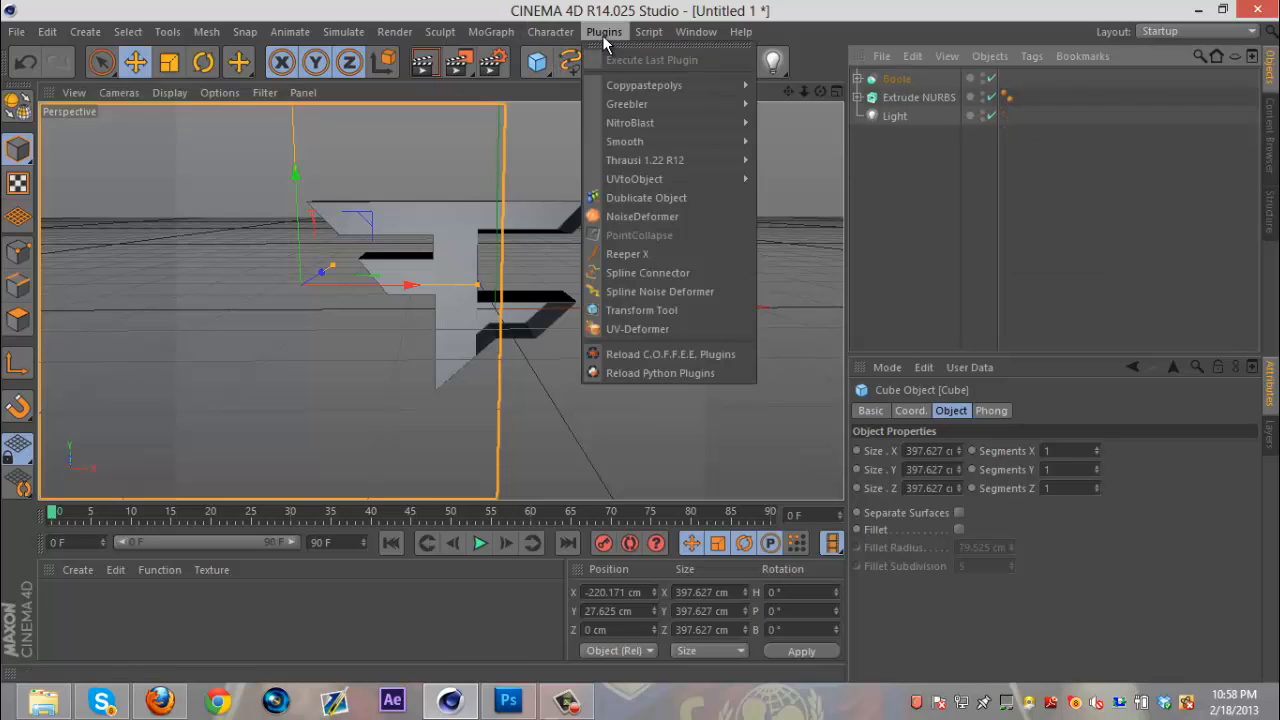
mouse_move(667, 106)
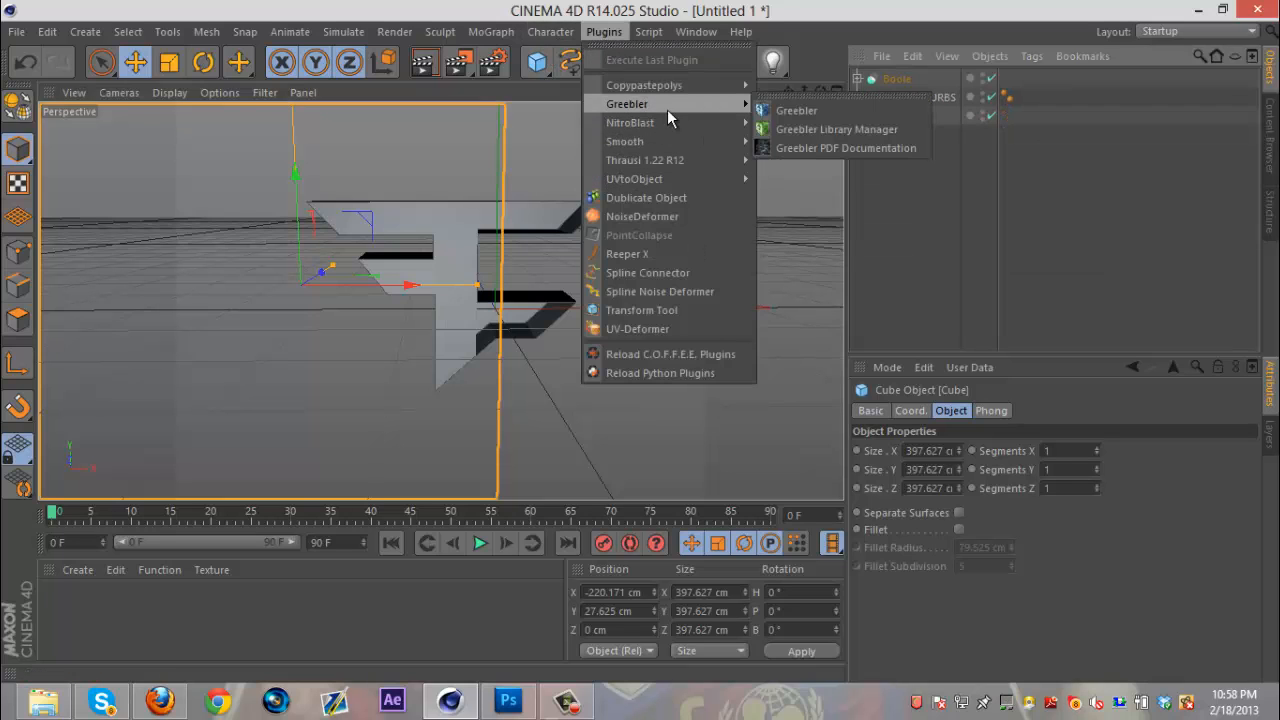
left_click(790, 111)
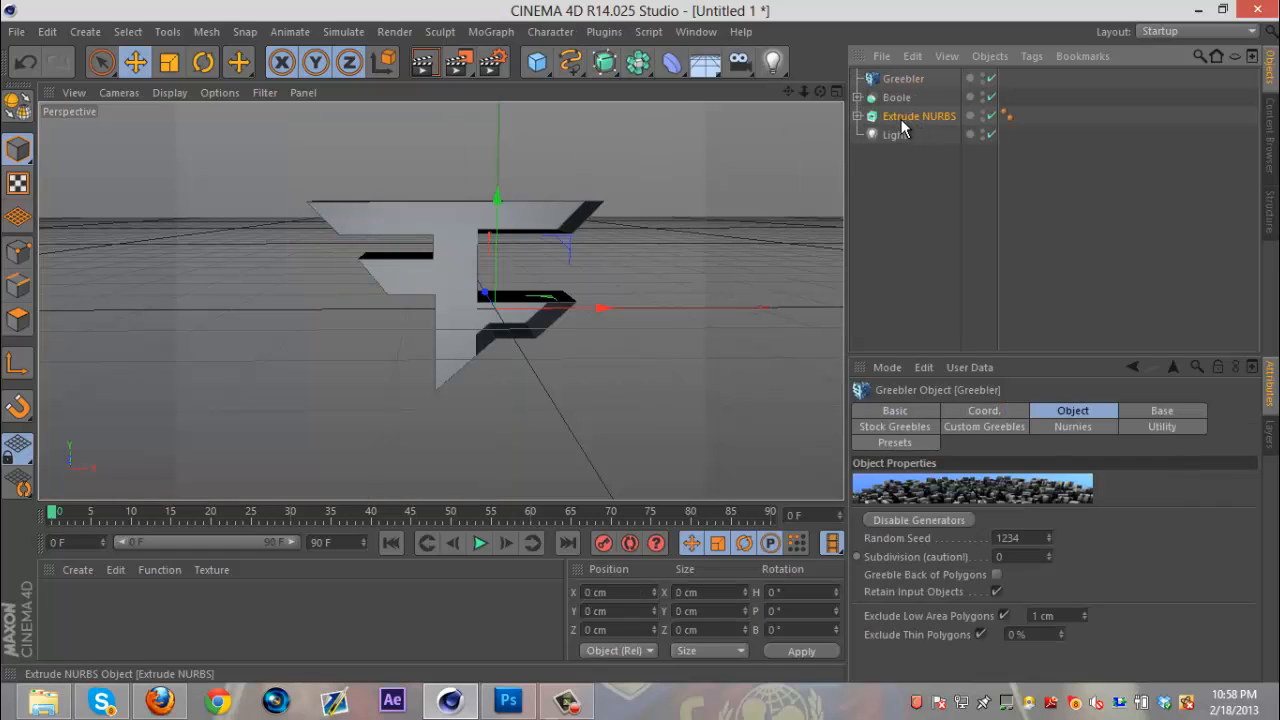
Step: Undo nesting the Extrude NURBS under the Greebler and make the Boole the Greebler's child instead
left_click_drag(900, 76, 901, 78)
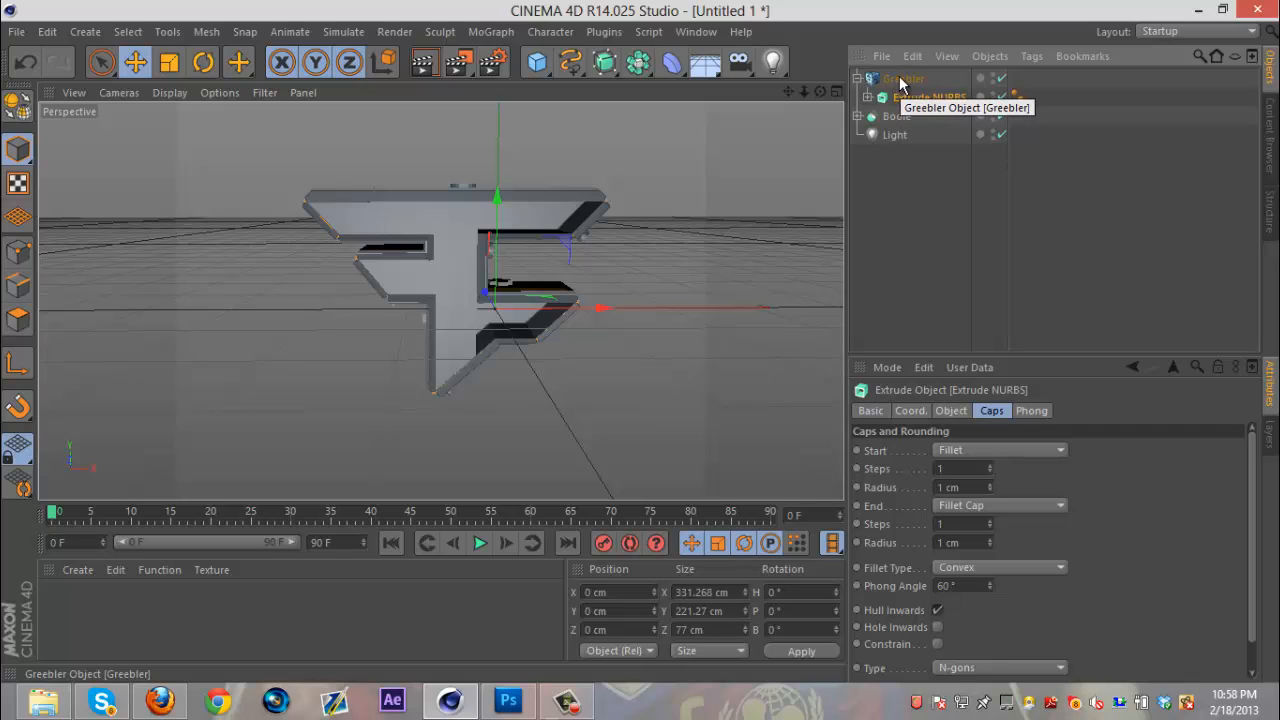
left_click(900, 80)
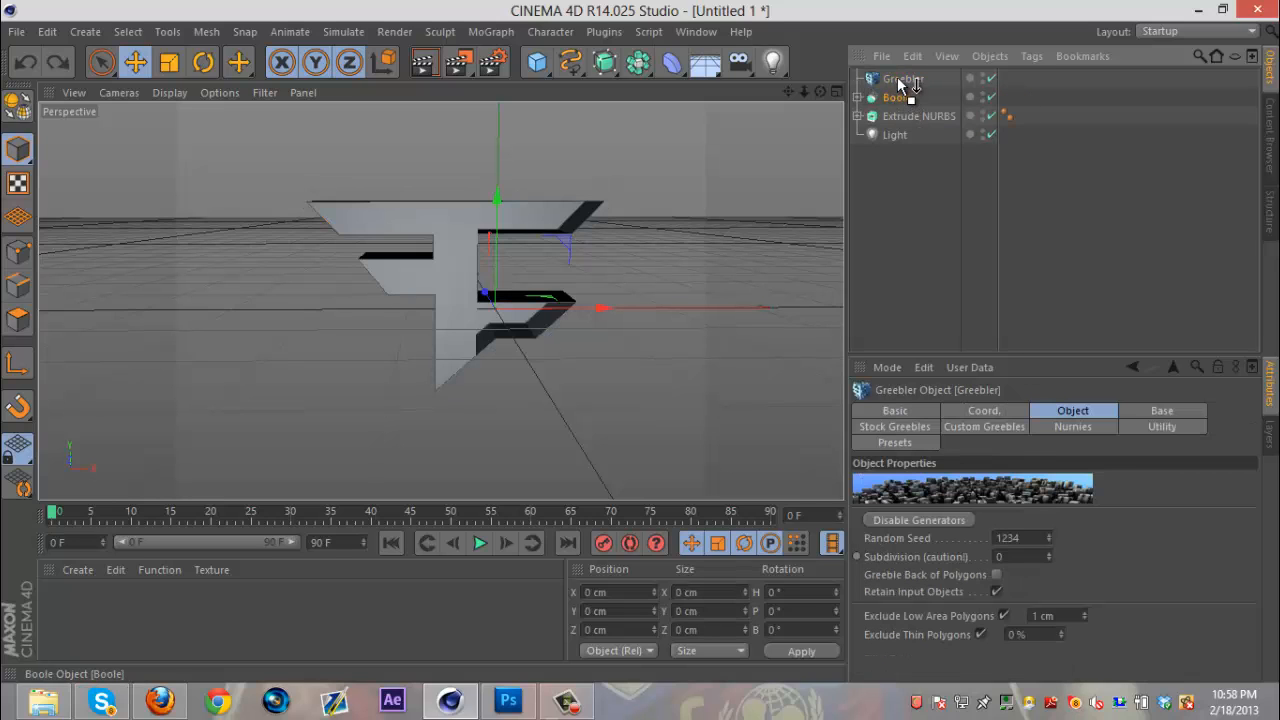
left_click_drag(897, 77, 900, 82)
left_click(903, 80)
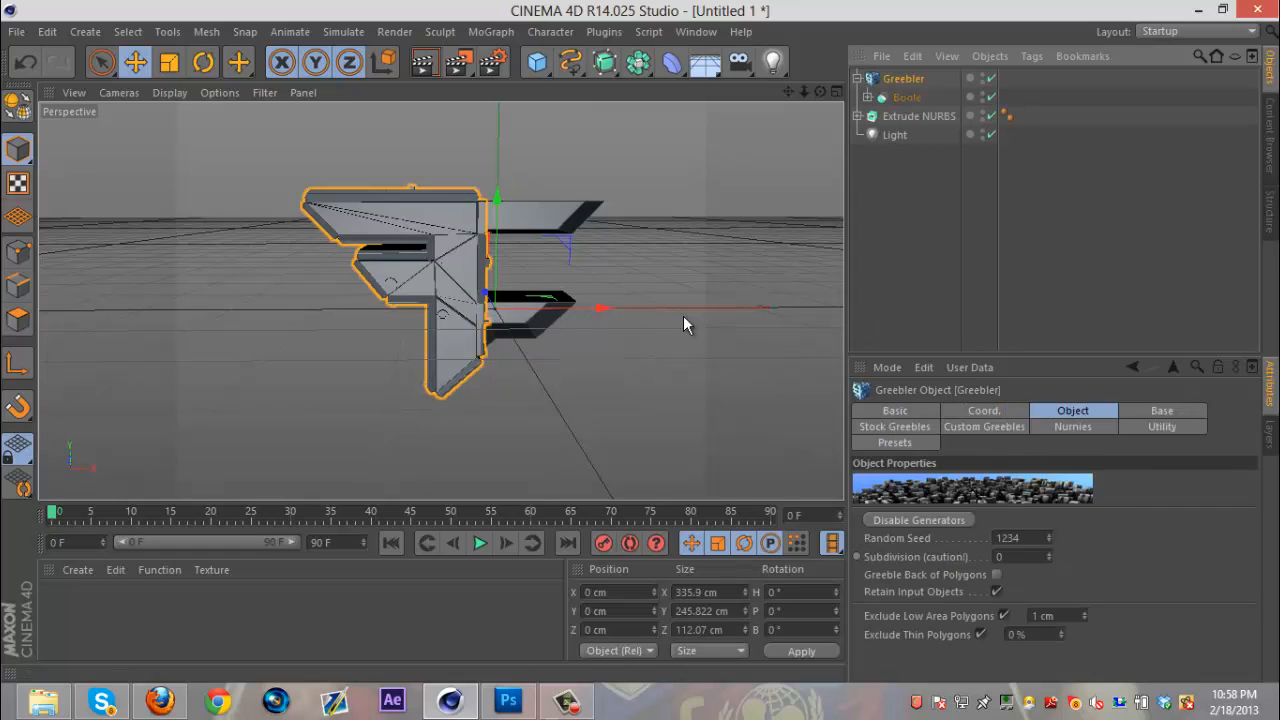
left_click(857, 79)
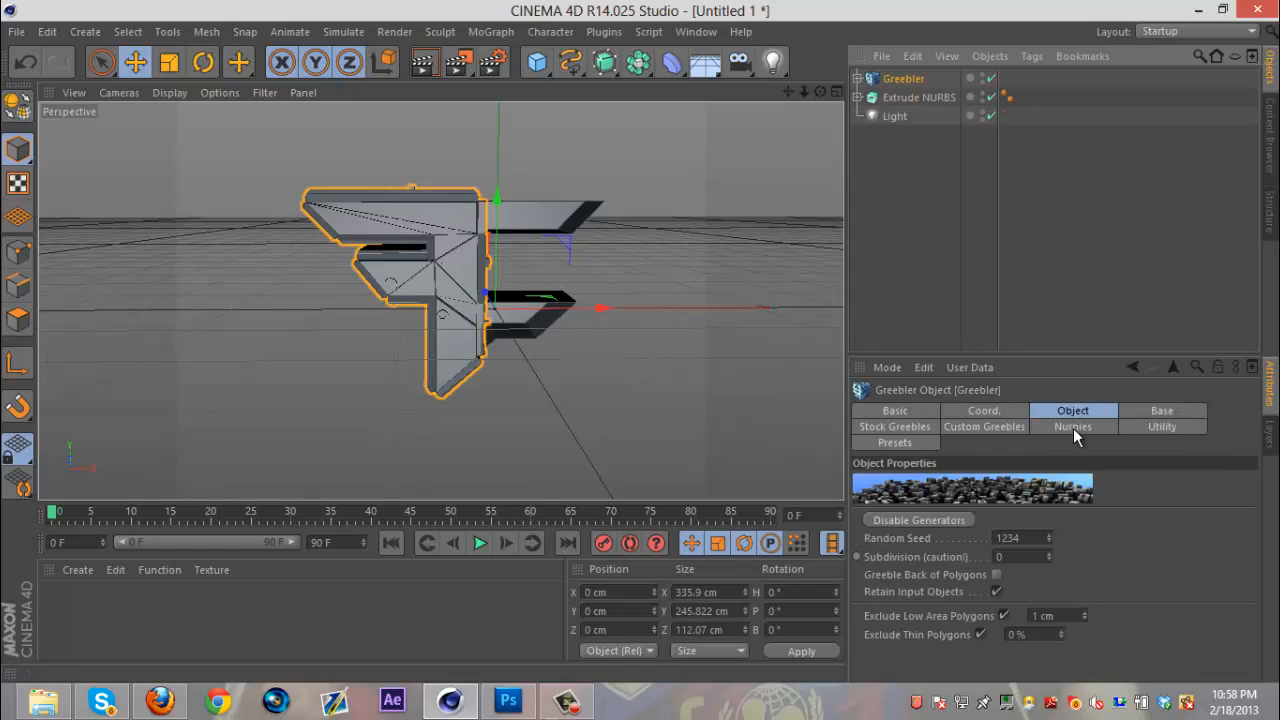
Step: Set the Greebler's base height to a minimum of 3 cm and a maximum of 5 cm
left_click(1158, 411)
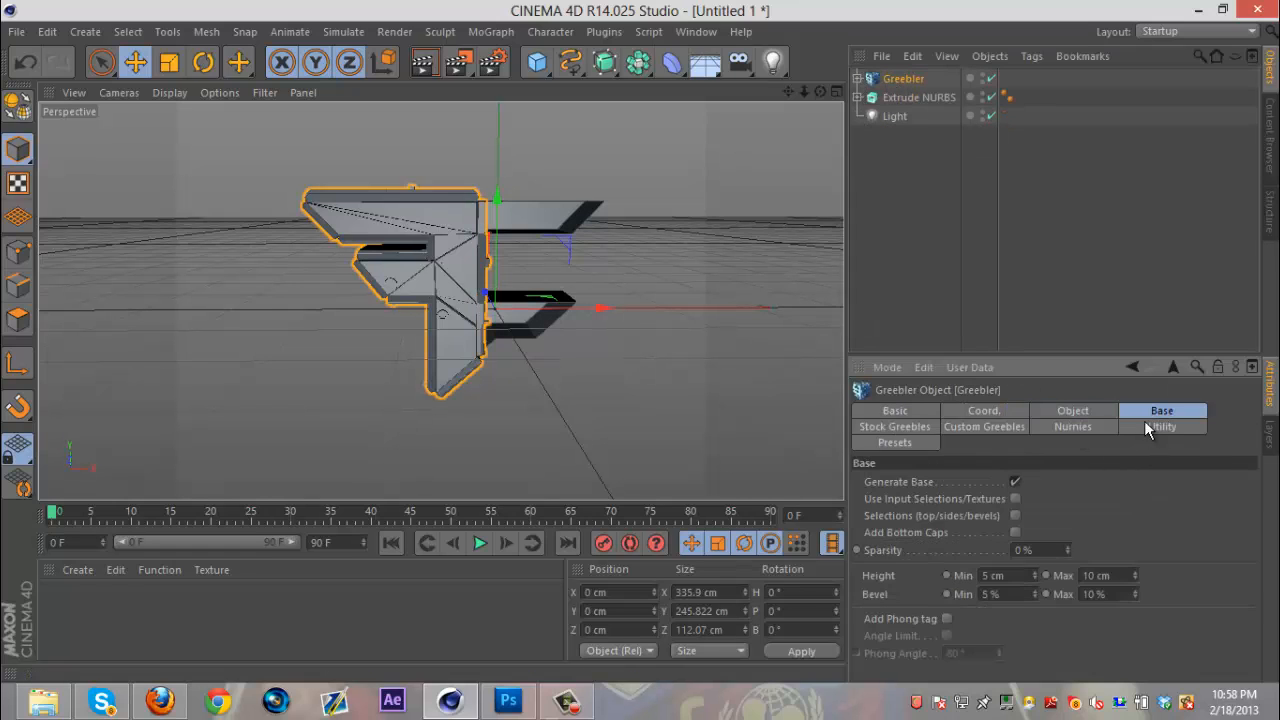
left_click(1036, 578)
left_click(1036, 578)
left_click(1134, 578)
left_click(1134, 578)
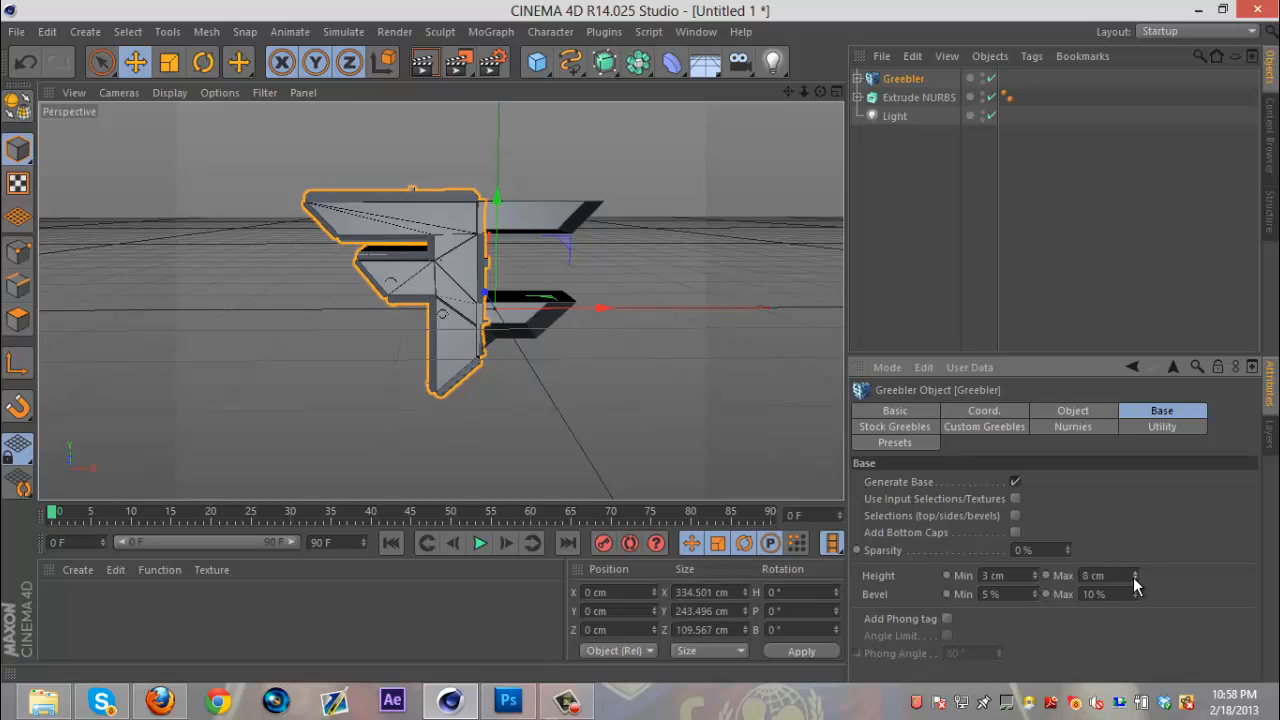
left_click(1134, 578)
left_click(1134, 578)
left_click(1134, 578)
Step: Set the Greebler's base bevel to a minimum of 2% and a maximum of 4%
left_click(1034, 597)
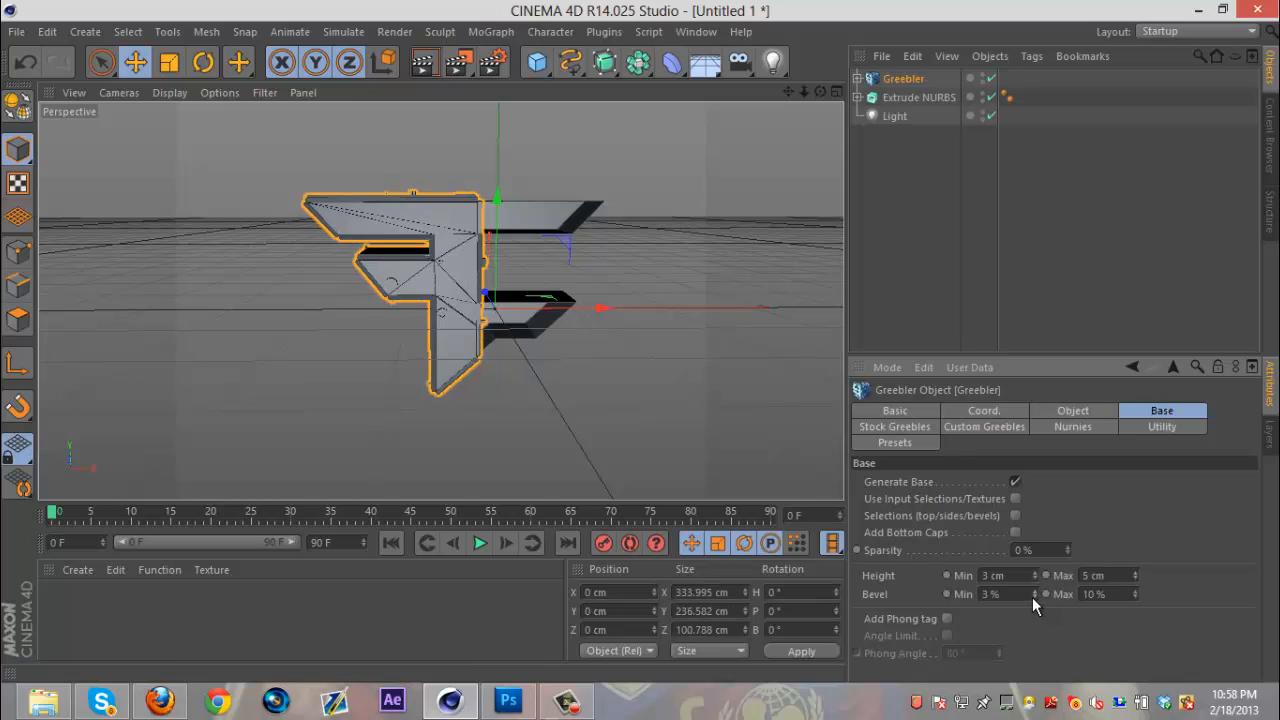
left_click(1034, 597)
left_click(1034, 597)
left_click(1034, 597)
left_click(1135, 597)
left_click(1135, 597)
left_click(1135, 597)
left_click(1135, 597)
left_click(1135, 597)
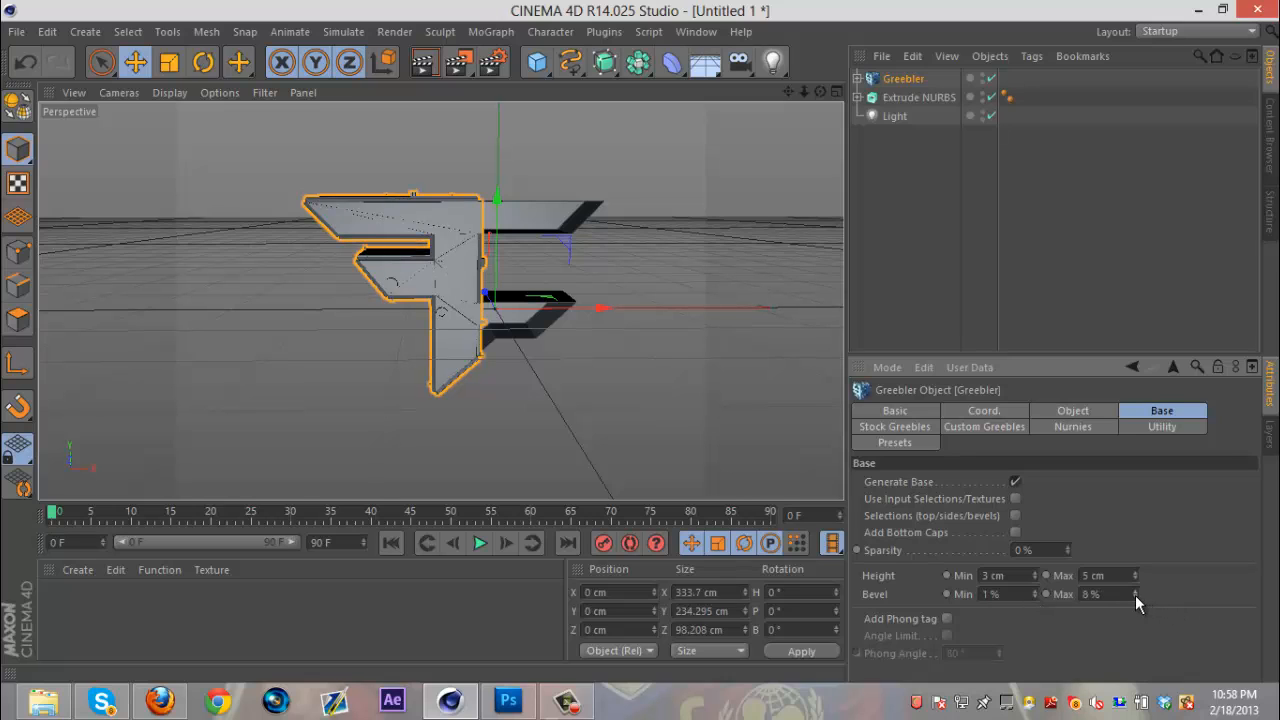
left_click(1135, 597)
left_click(1034, 591)
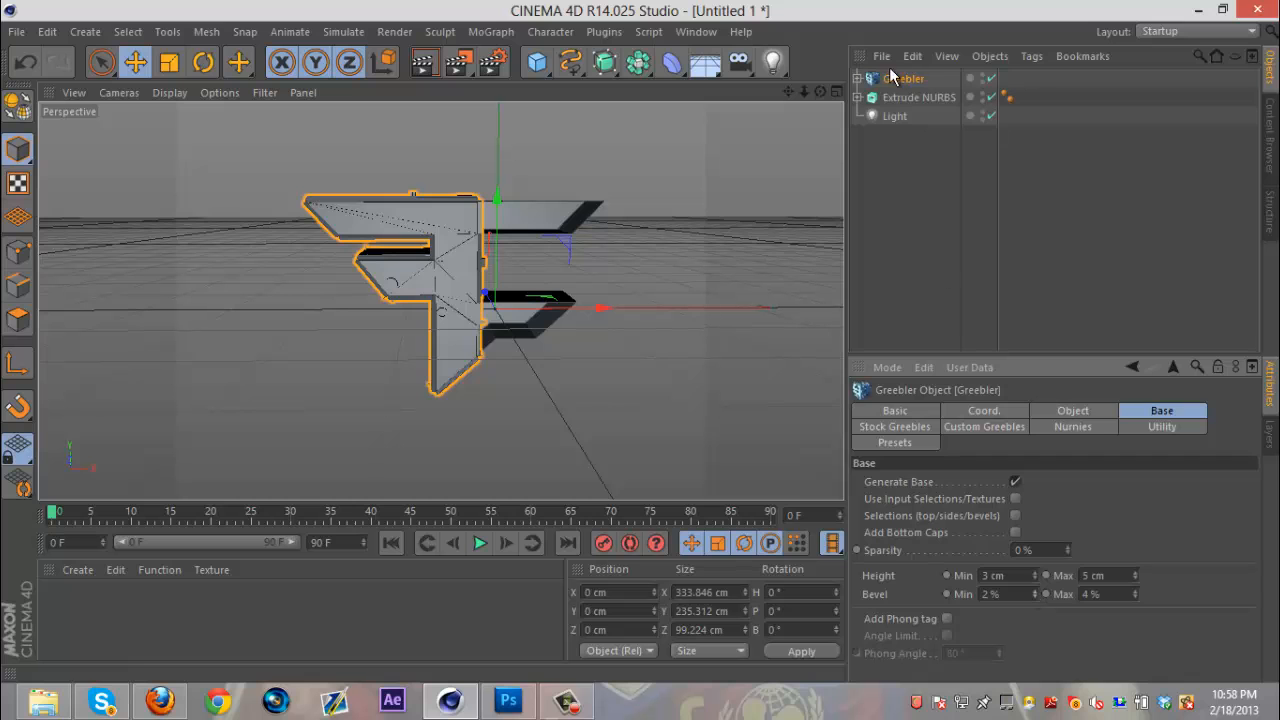
left_click_drag(821, 91, 641, 341)
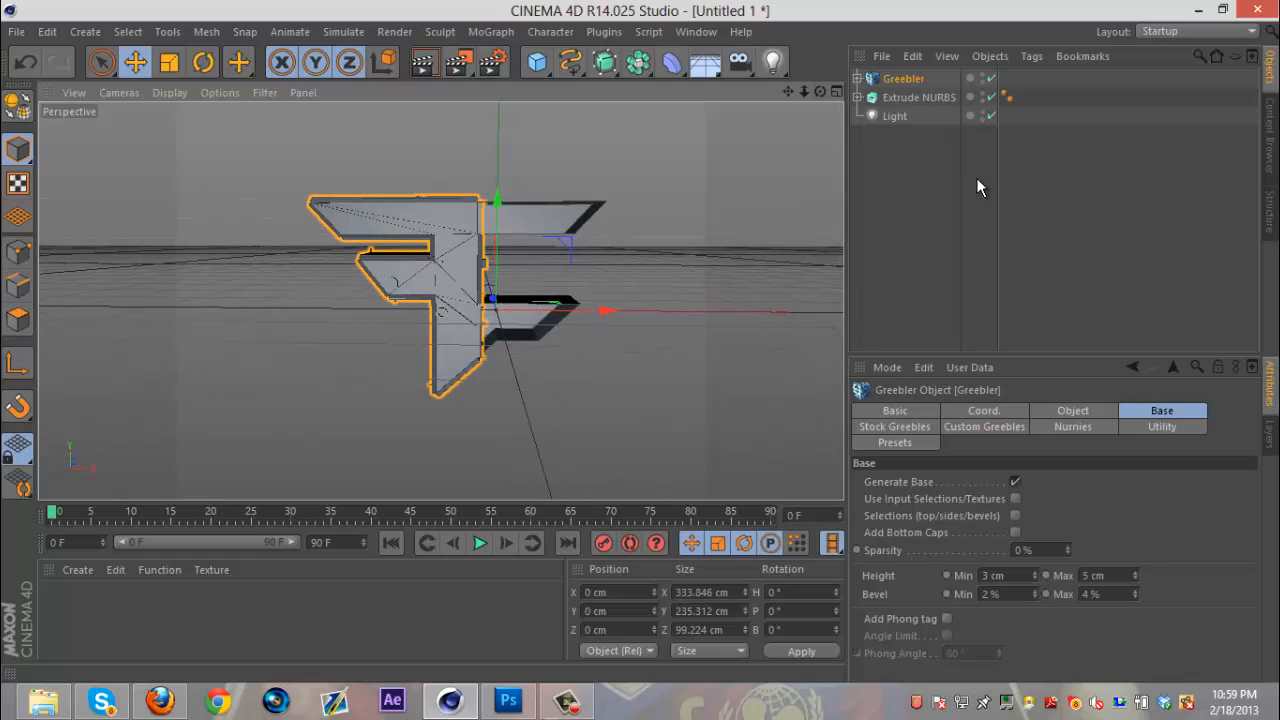
left_click(976, 180)
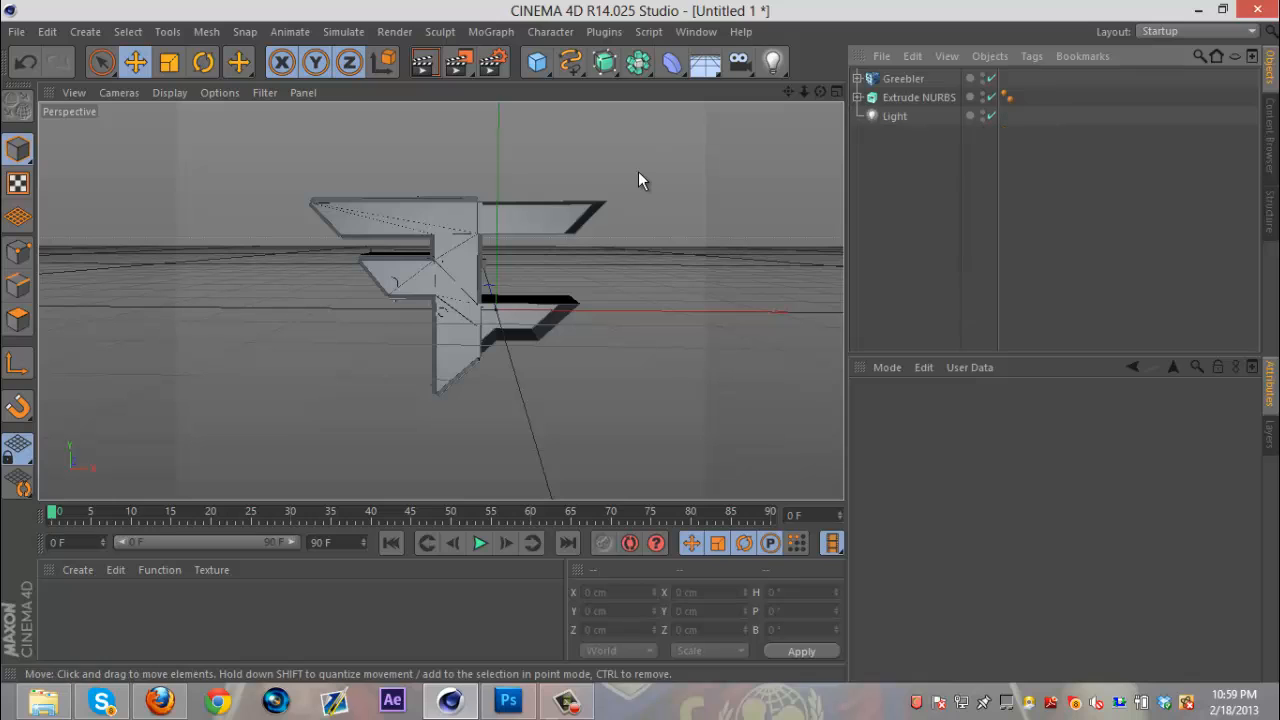
left_click(638, 64)
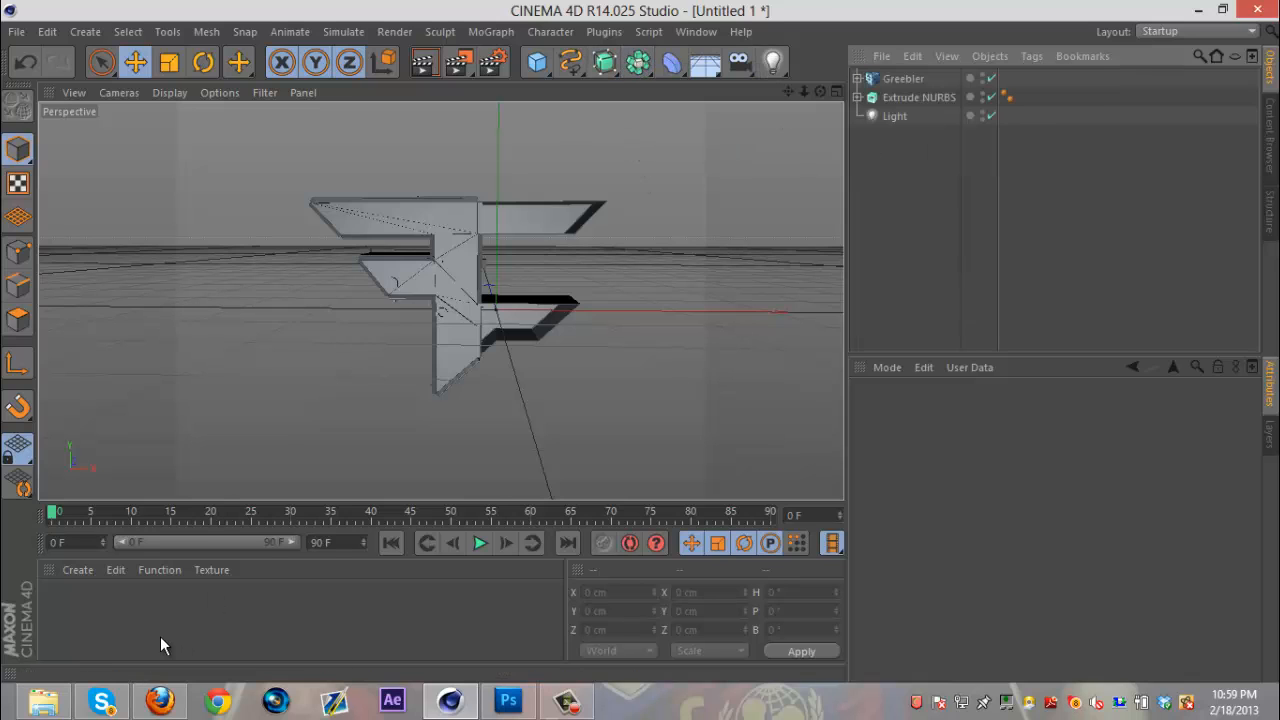
Step: Switch to Firefox and examine the reference banners on the Better Backgrounds portfolio page
left_click(160, 702)
scroll(745, 386, "up", 5)
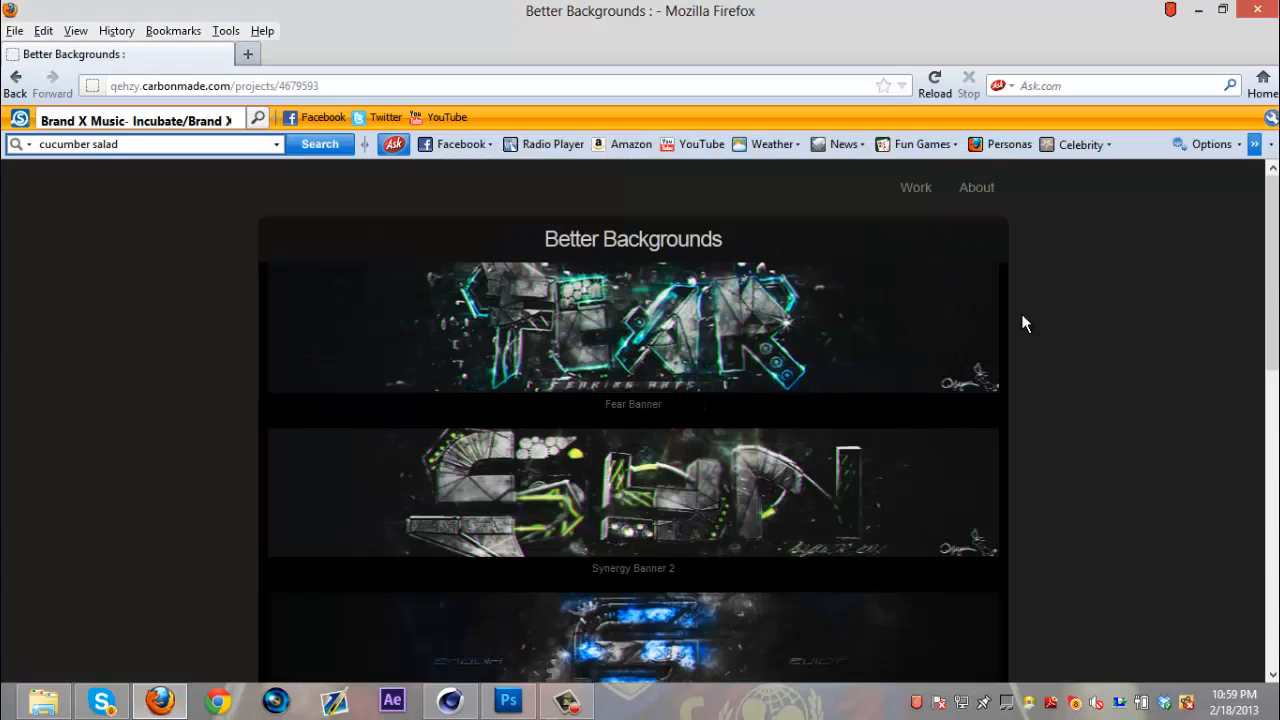
scroll(1025, 323, "down", 1)
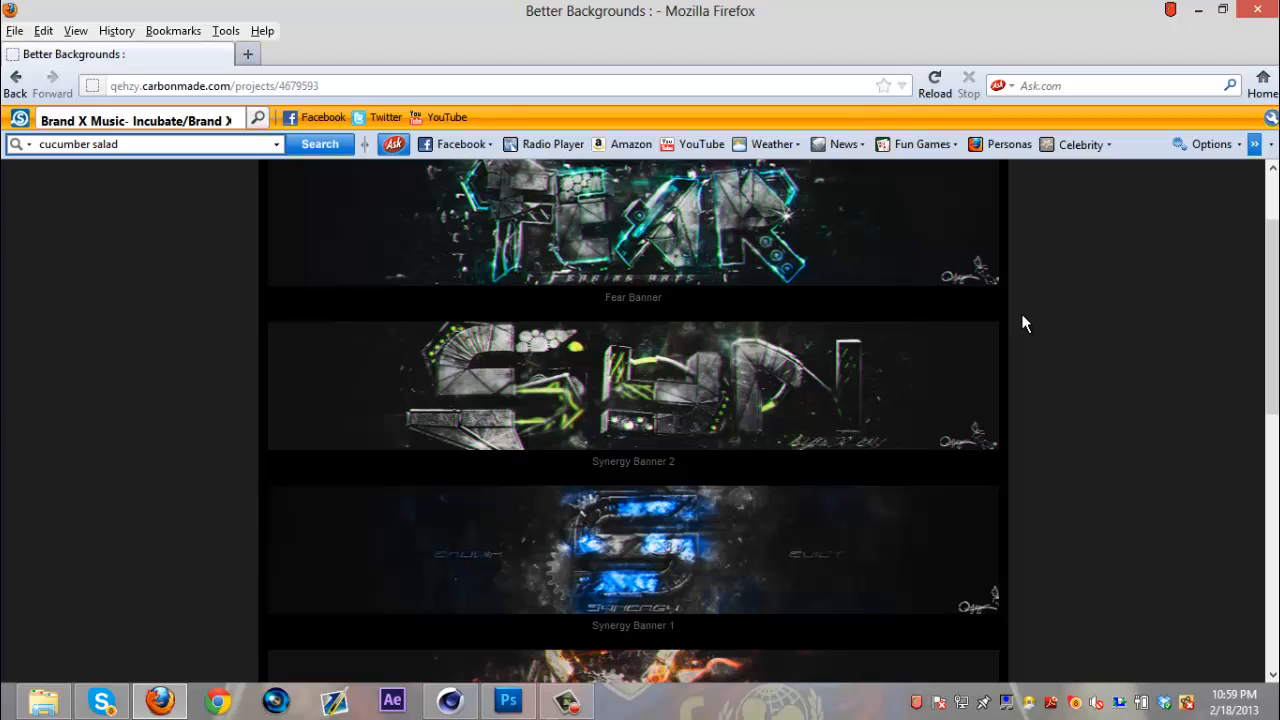
scroll(1025, 323, "down", 3)
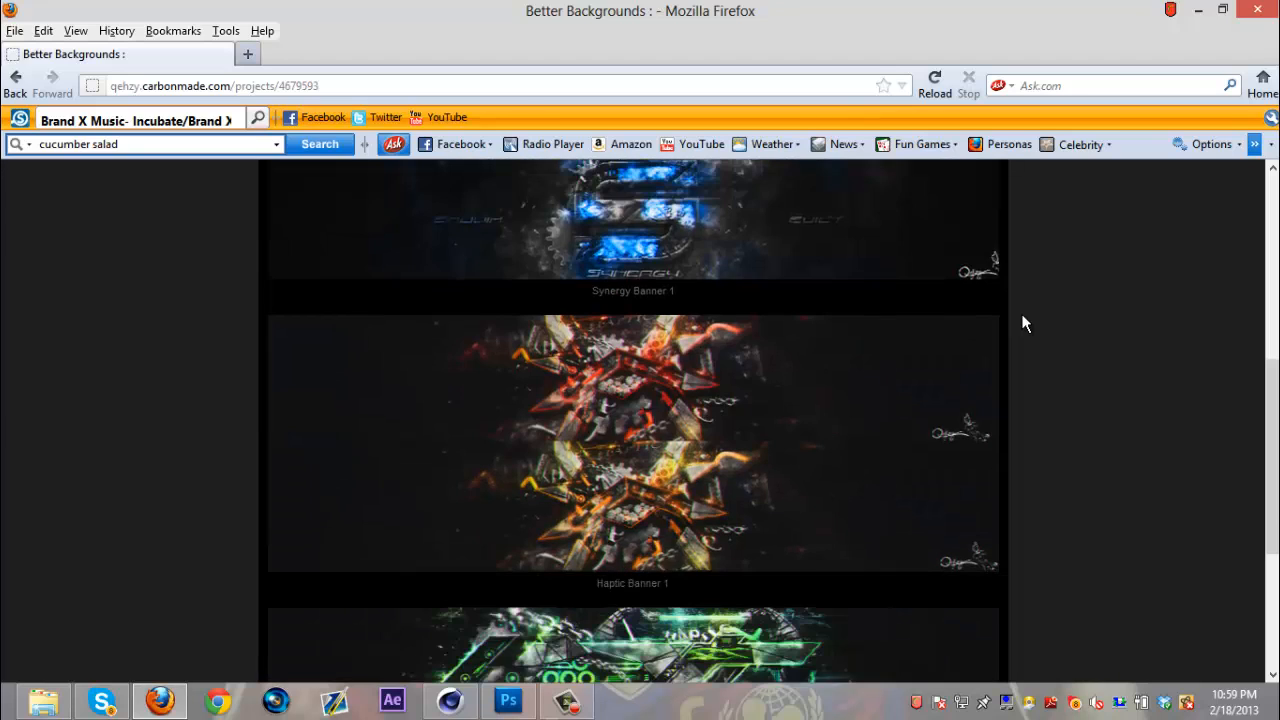
scroll(1023, 323, "down", 1)
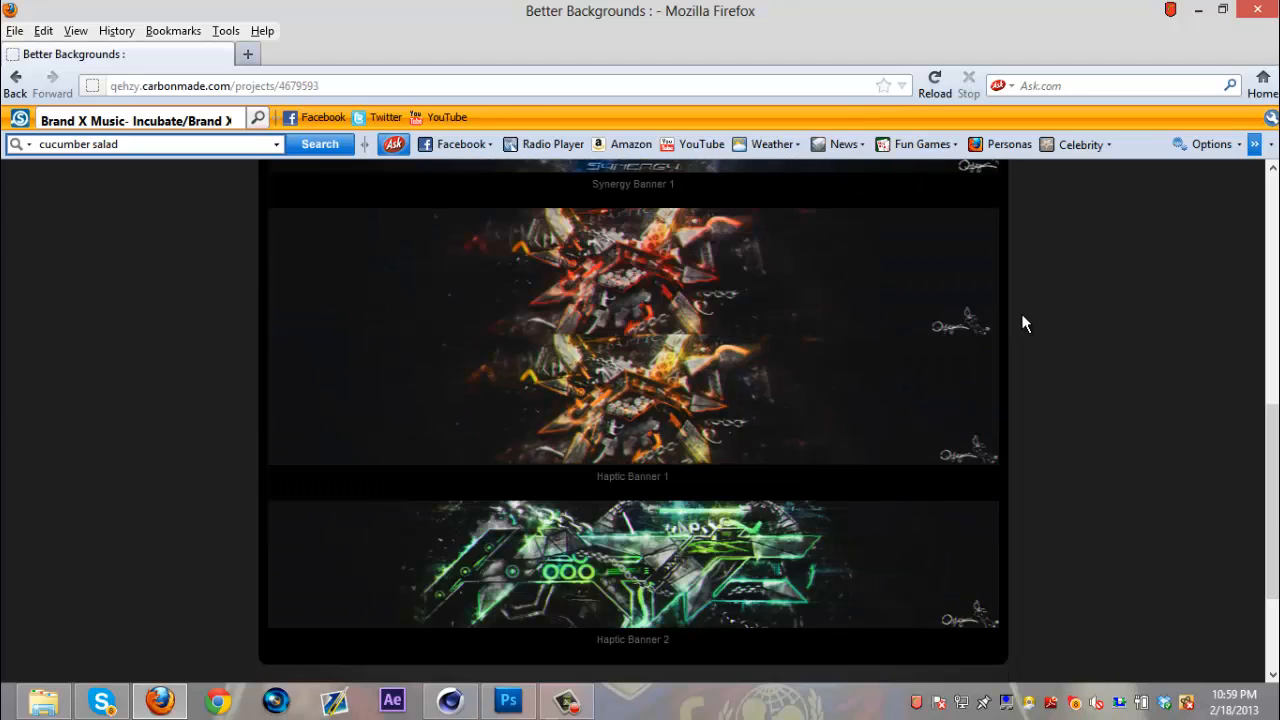
Step: Open the Haptic1 image from the Renders folder and examine its panel, wire and gear details up close
left_click(40, 702)
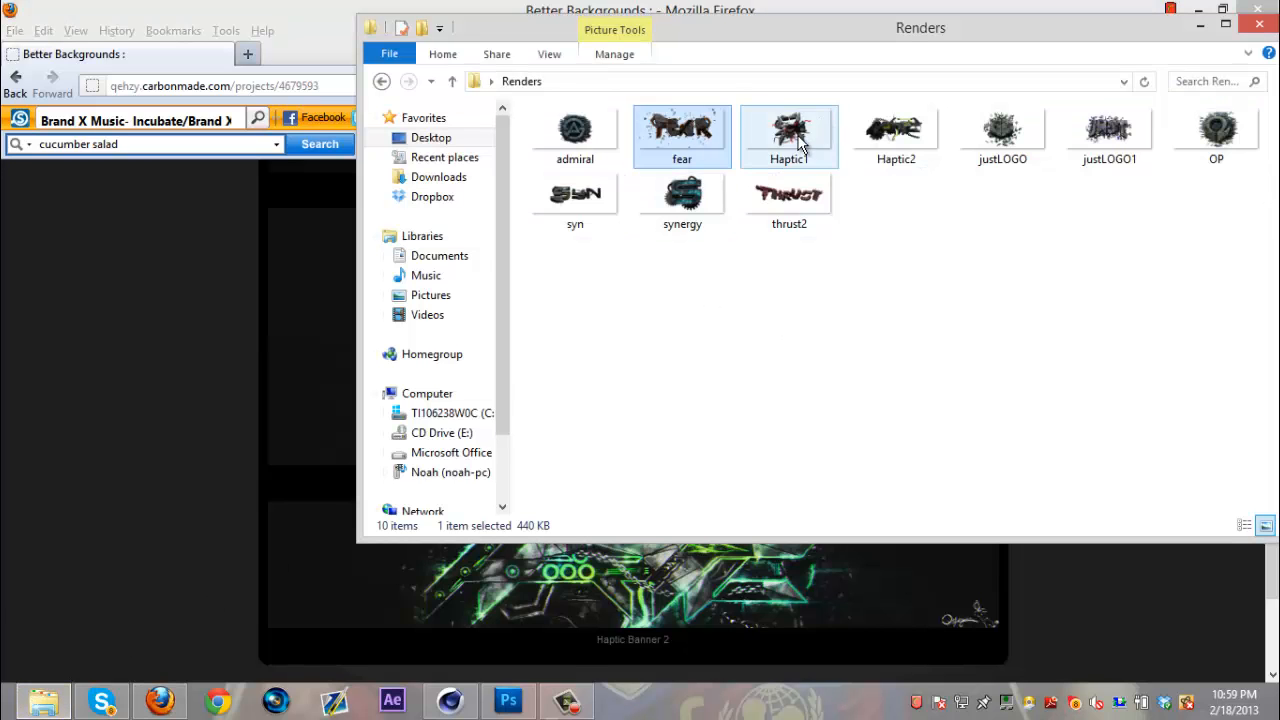
double_click(790, 135)
scroll(541, 375, "up", 3)
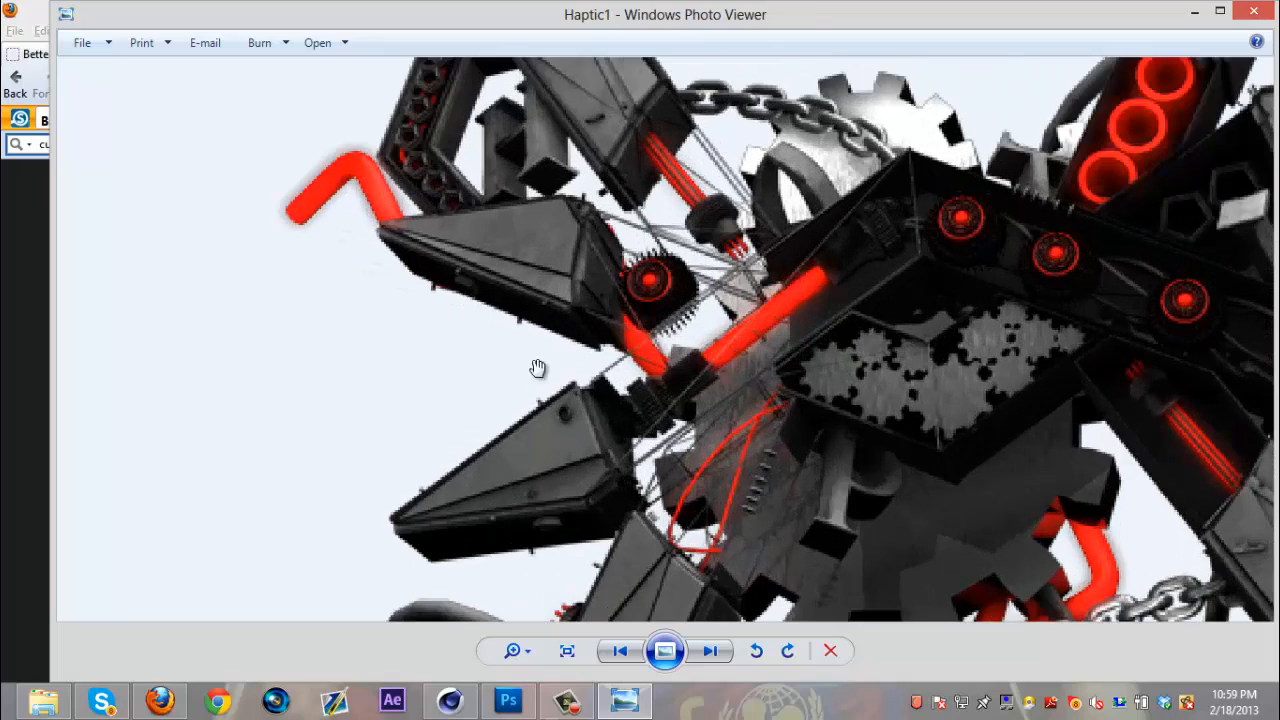
left_click_drag(958, 262, 751, 257)
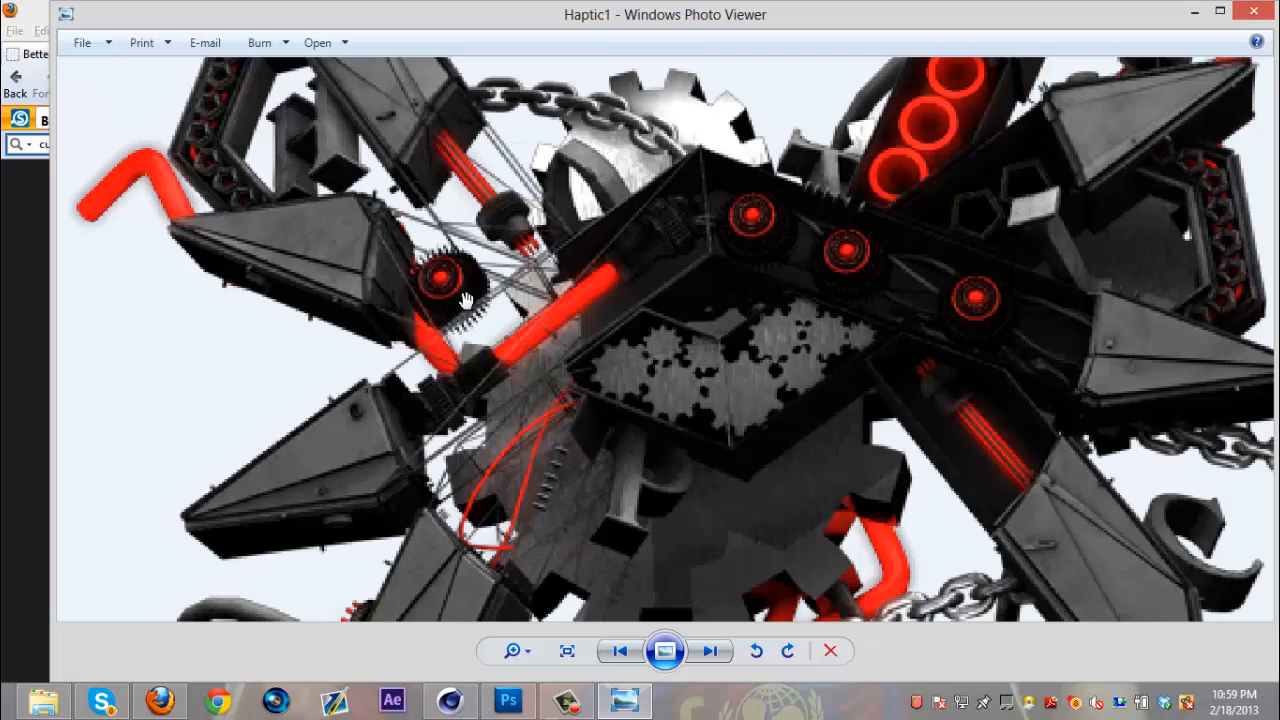
scroll(535, 293, "down", 3)
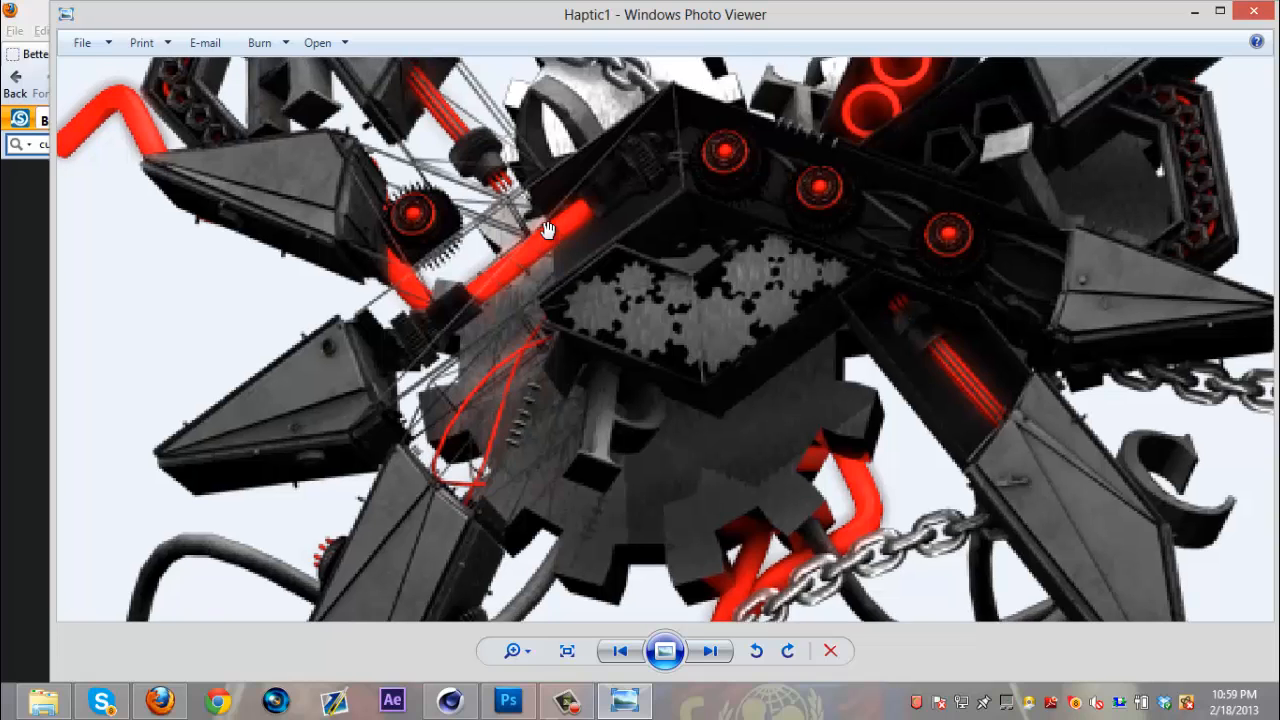
Step: View the whole Haptic1 image, close it and switch back to the logo scene in Cinema 4D
scroll(553, 242, "down", 2)
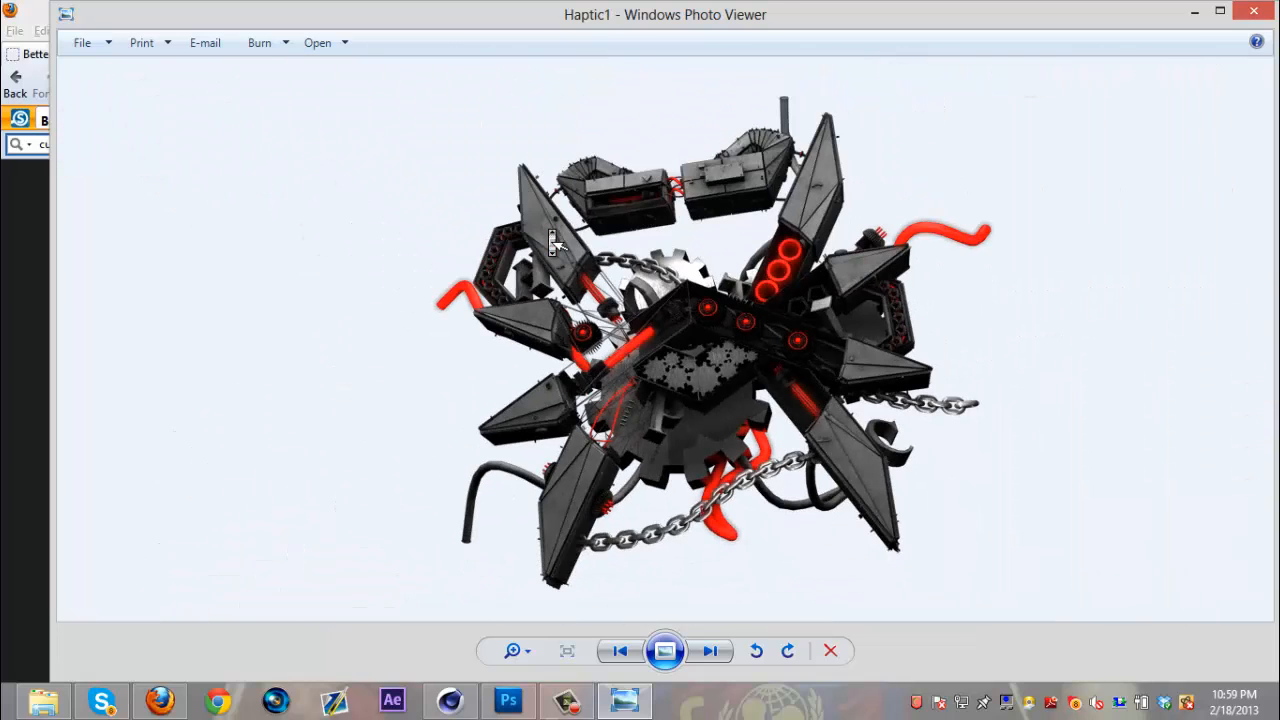
left_click(1253, 11)
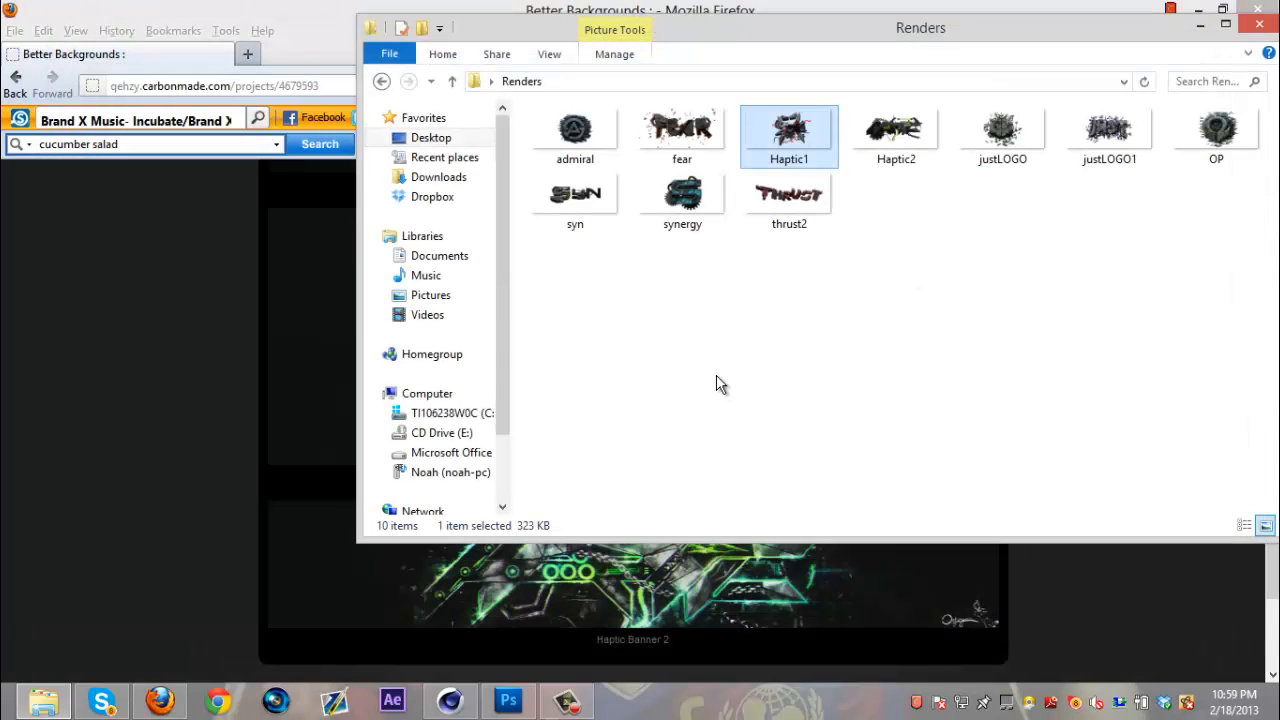
left_click(310, 12)
left_click(450, 701)
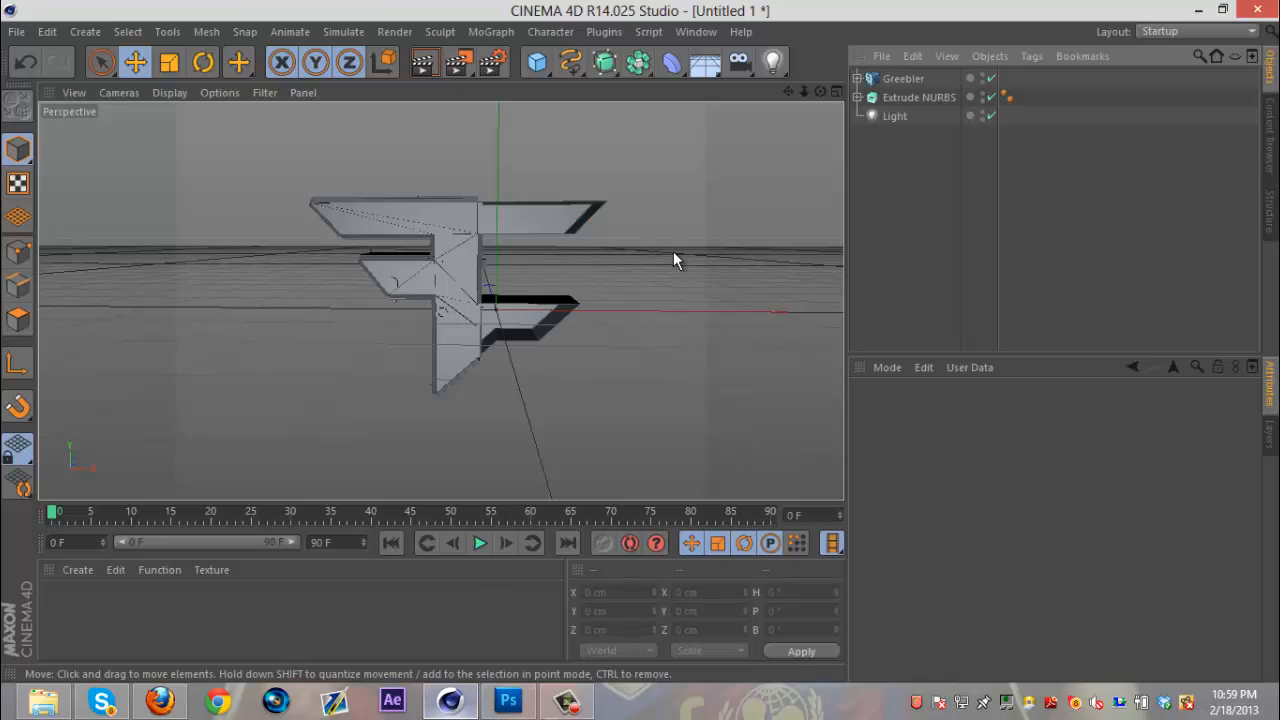
Step: Add a Boole object to the scene for the logo's Extrude NURBS
left_click_drag(820, 92, 900, 71)
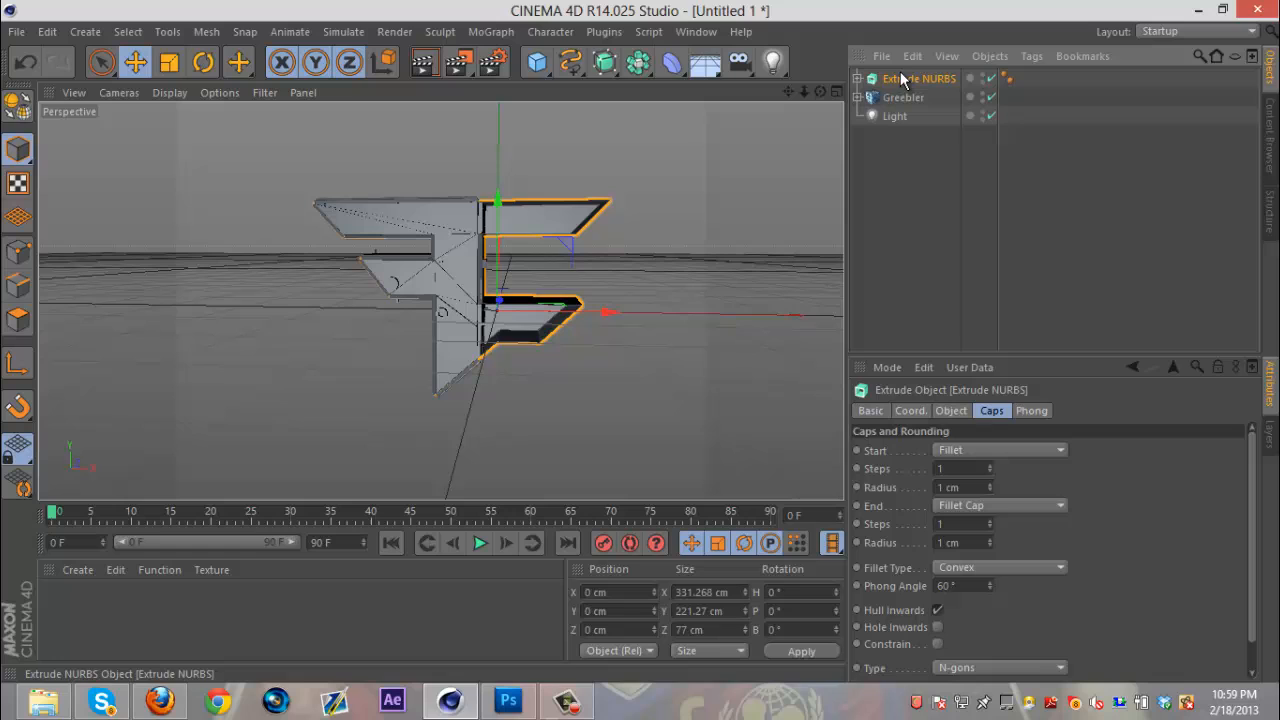
left_click(638, 62)
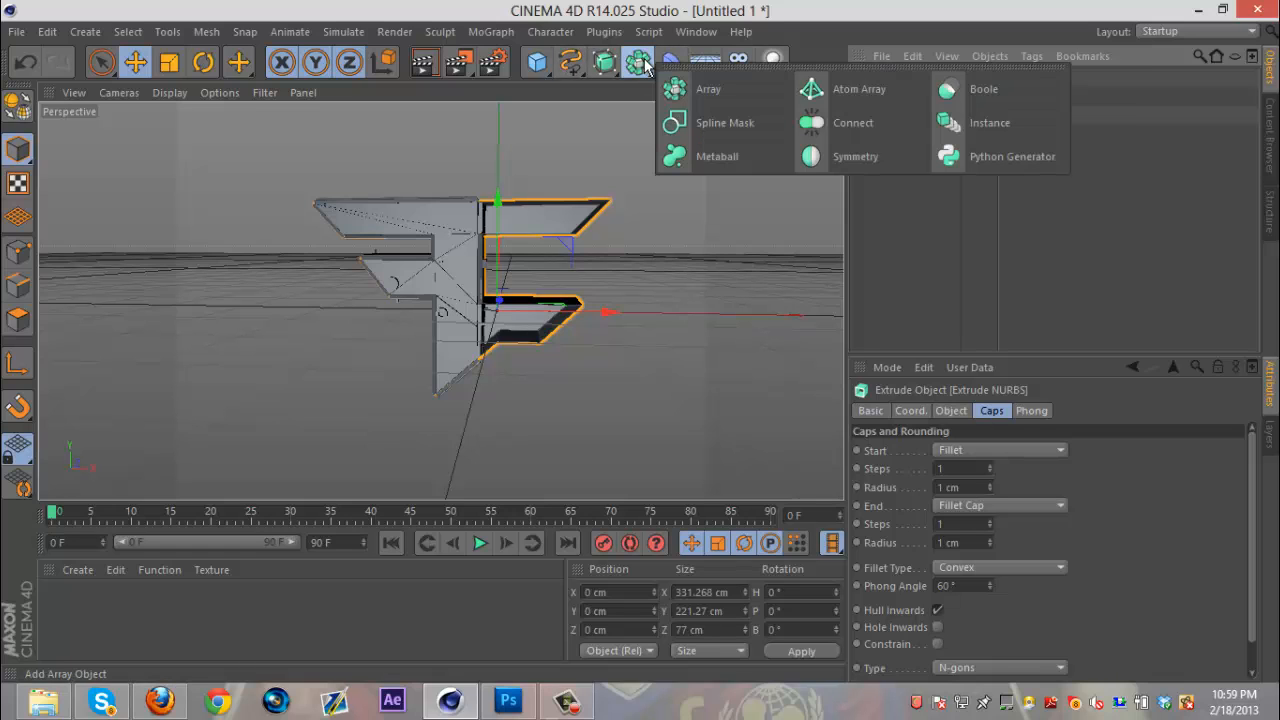
left_click(963, 89)
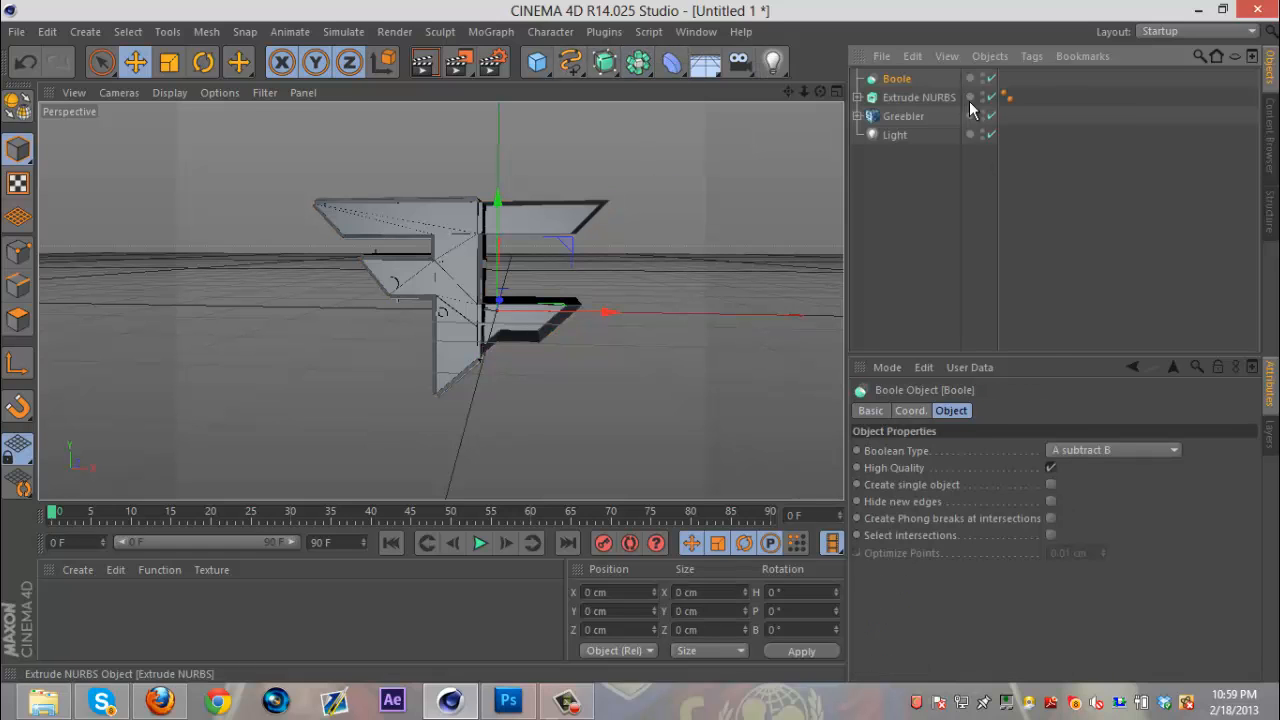
Step: Duplicate the logo's Extrude NURBS object
left_click(903, 97)
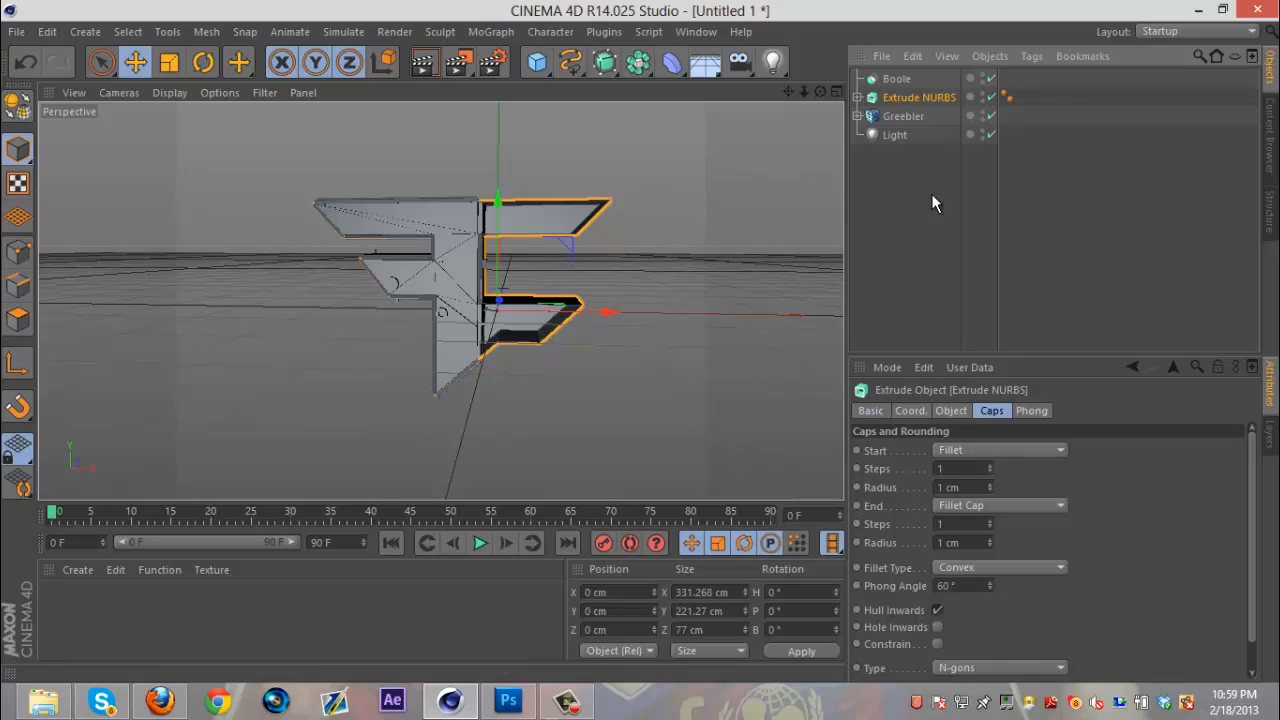
key("ctrl+c")
key("ctrl+v")
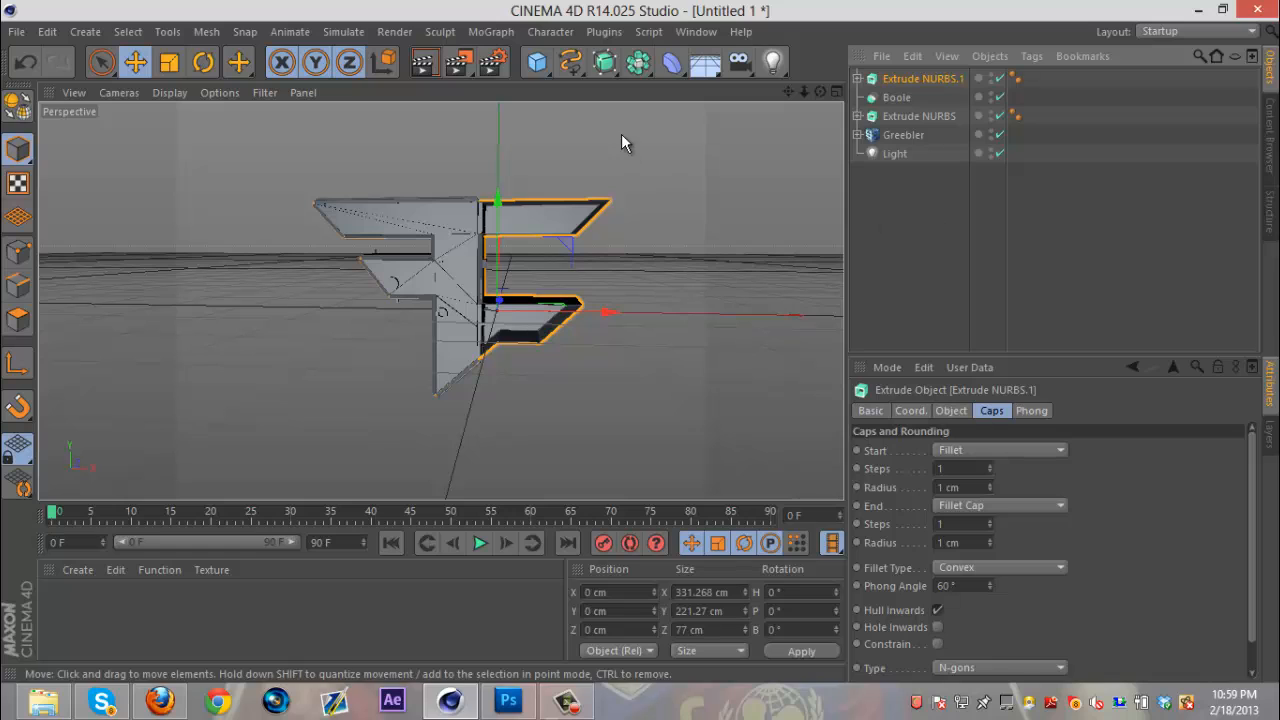
Step: Add an Atom Array, make the duplicated extrusion its child and collapse the hierarchy
left_click(637, 62)
left_click(840, 89)
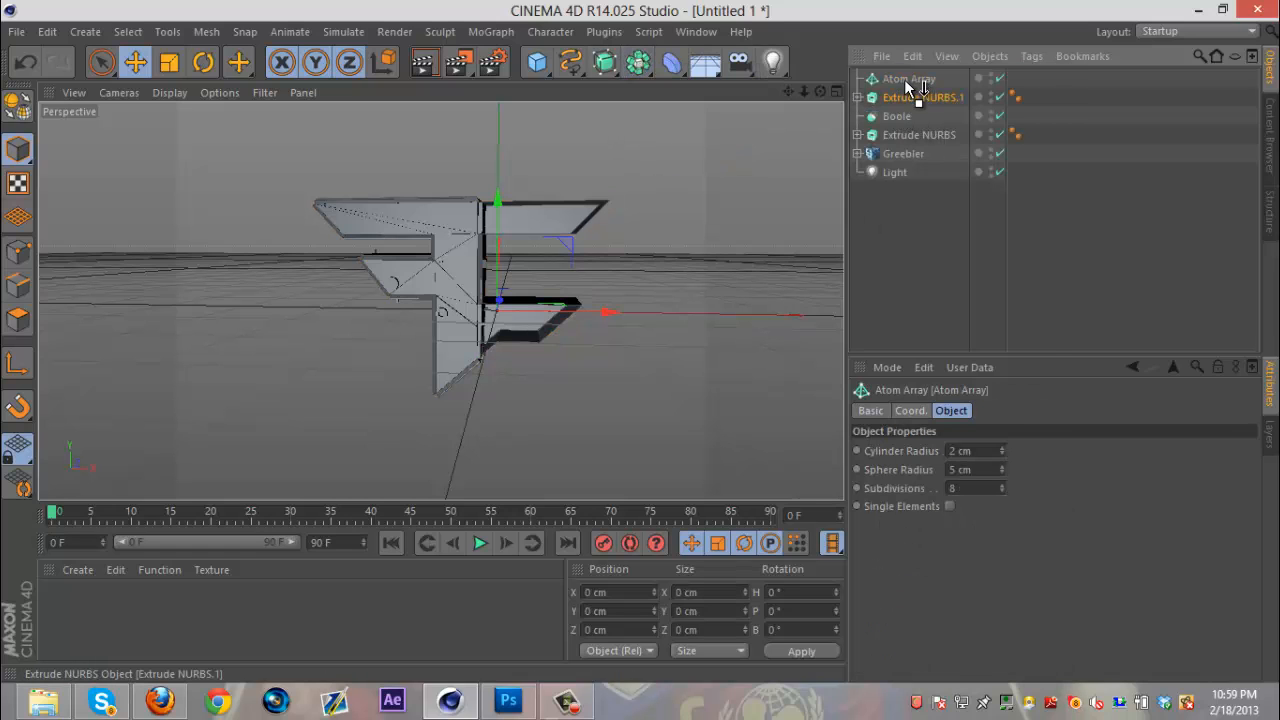
left_click_drag(904, 79, 869, 75)
left_click(857, 78)
left_click(906, 78)
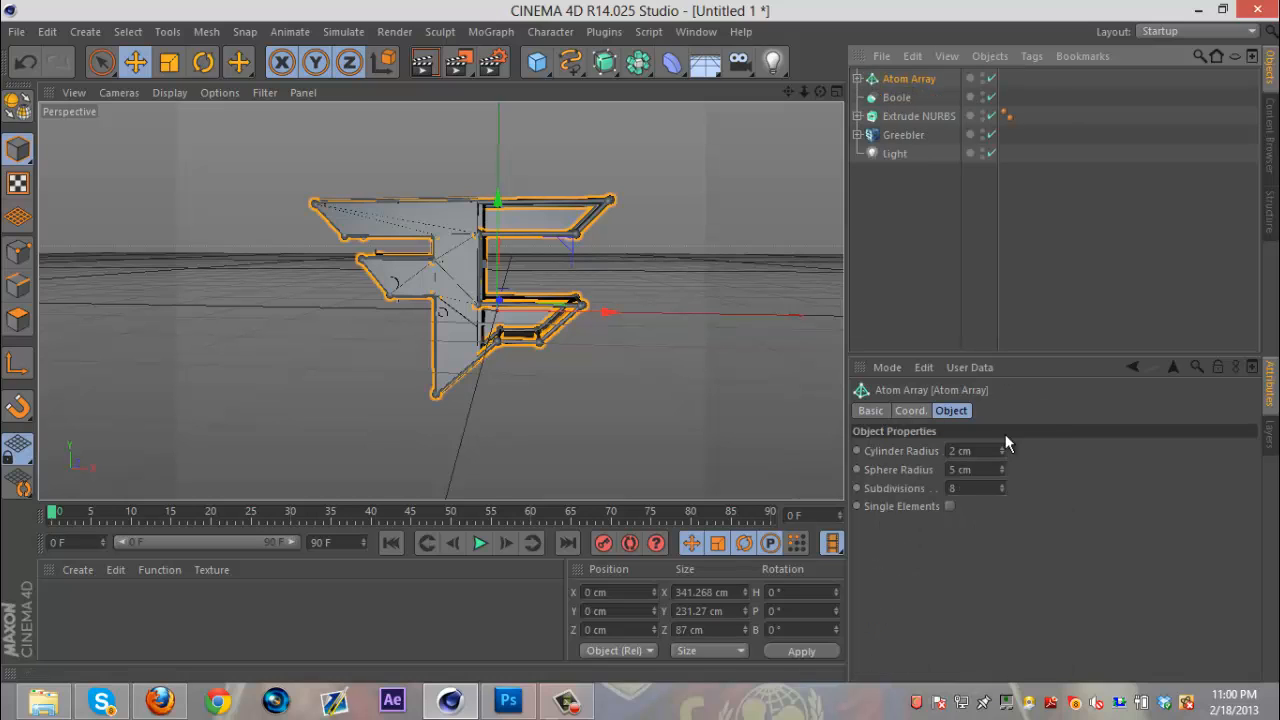
Step: Set the Atom Array's sphere radius to 2 cm and enable Single Elements
left_click(986, 468)
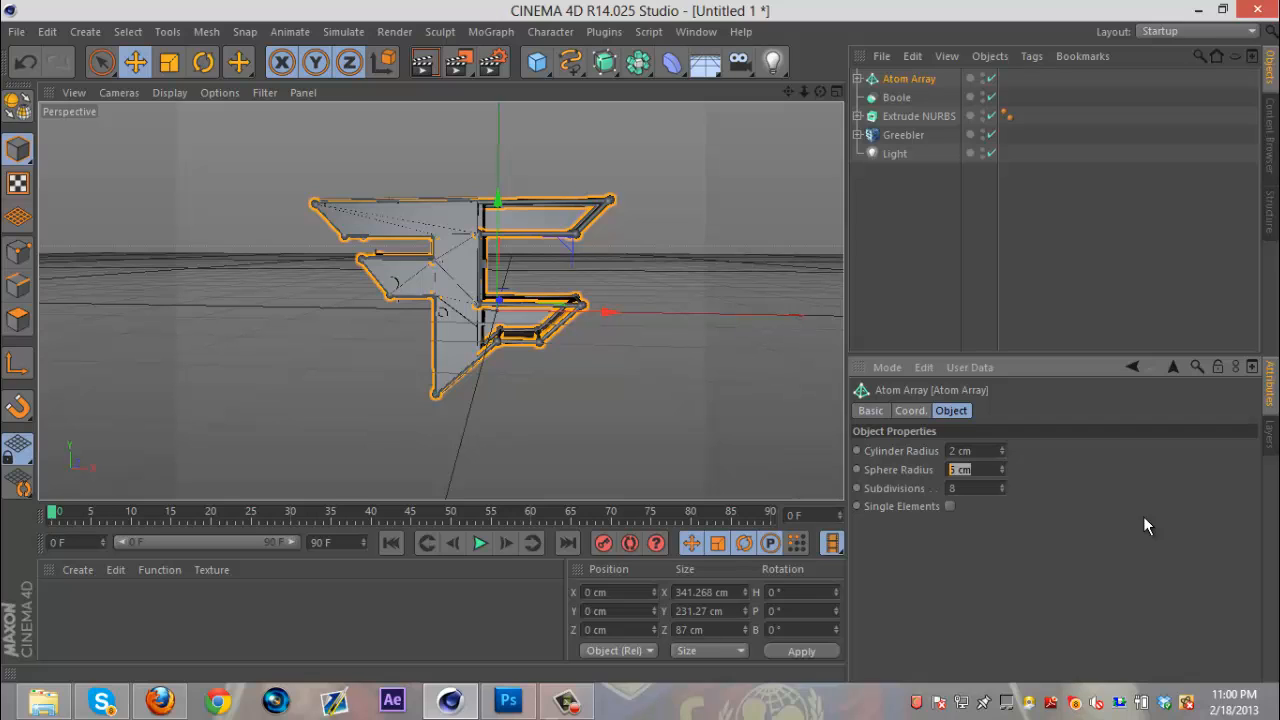
type("2")
key("Return")
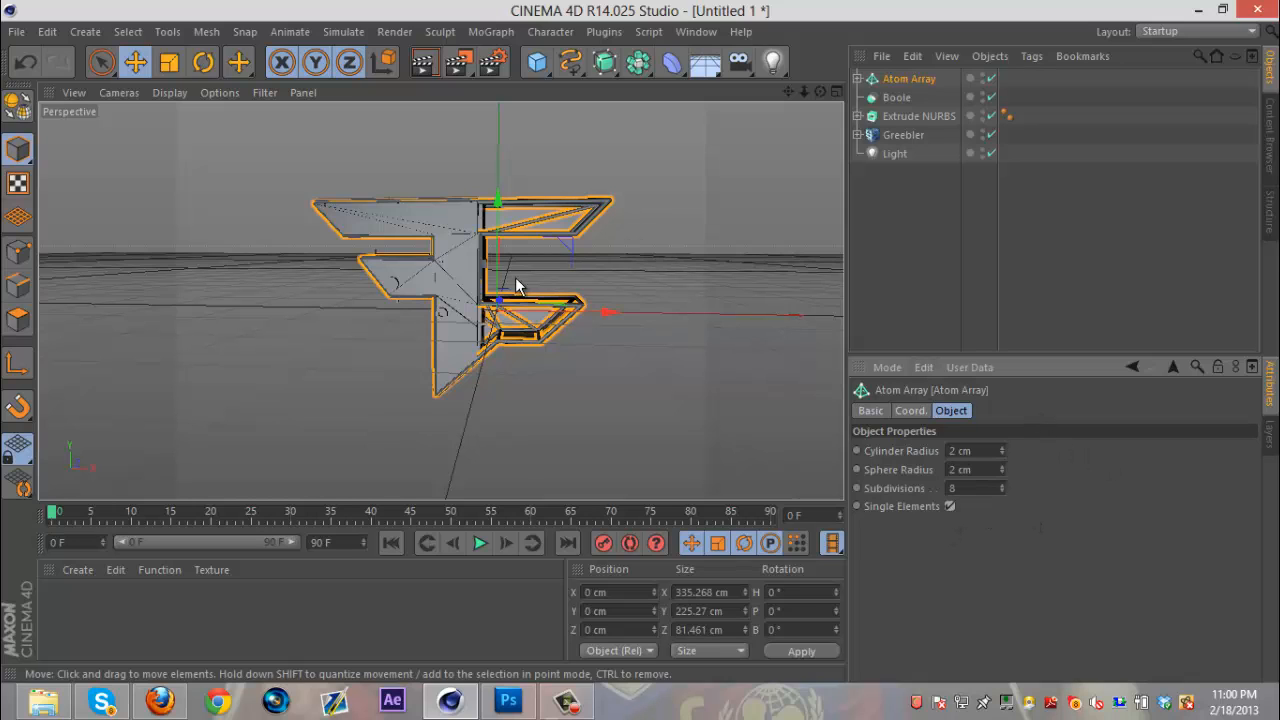
mouse_move(820, 91)
left_mouse_down()
mouse_move(641, 341)
mouse_move(823, 94)
left_mouse_up()
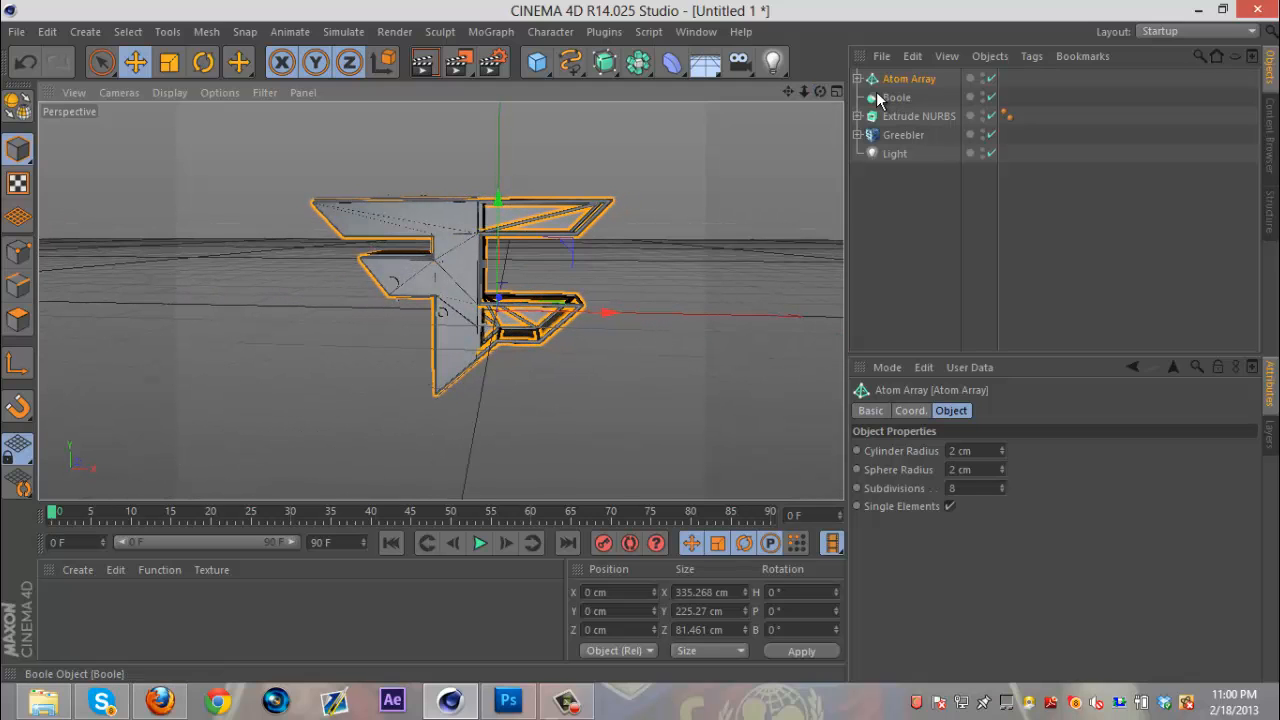
Step: Place the original Extrude NURBS inside the Boole and add a 200 cm cube beneath it as the second child
left_click(905, 117)
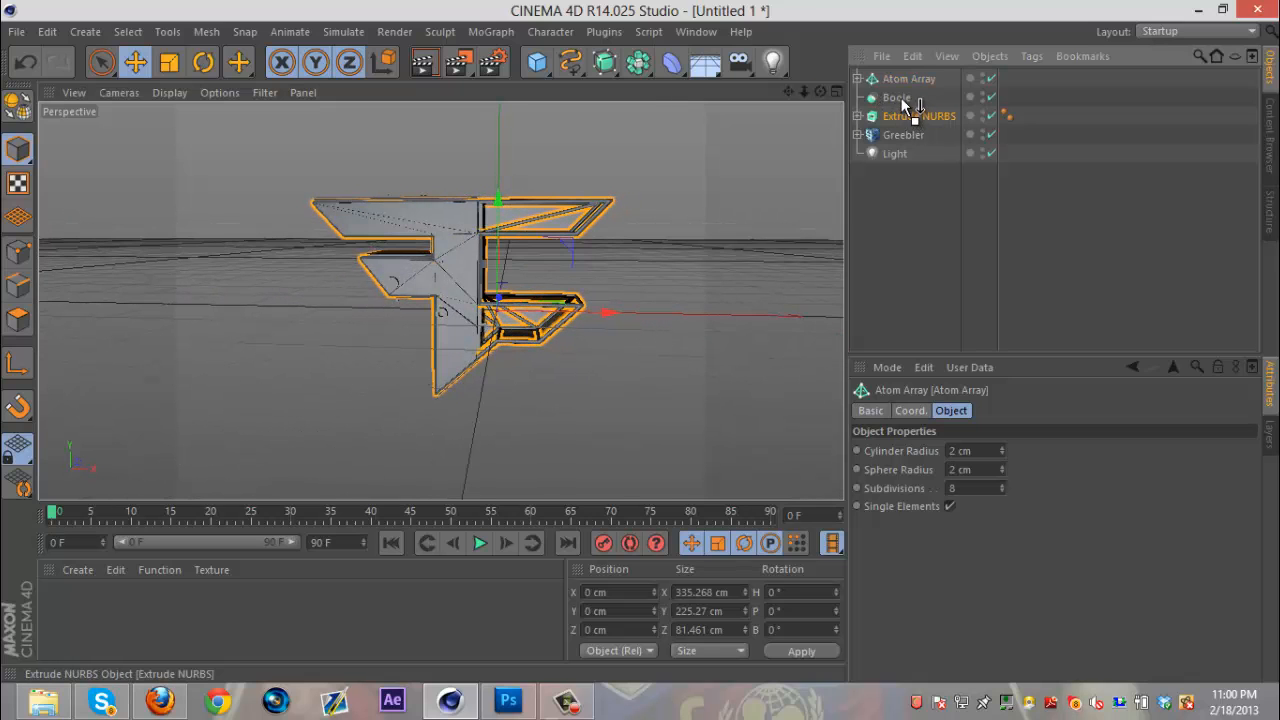
left_click_drag(901, 97, 900, 98)
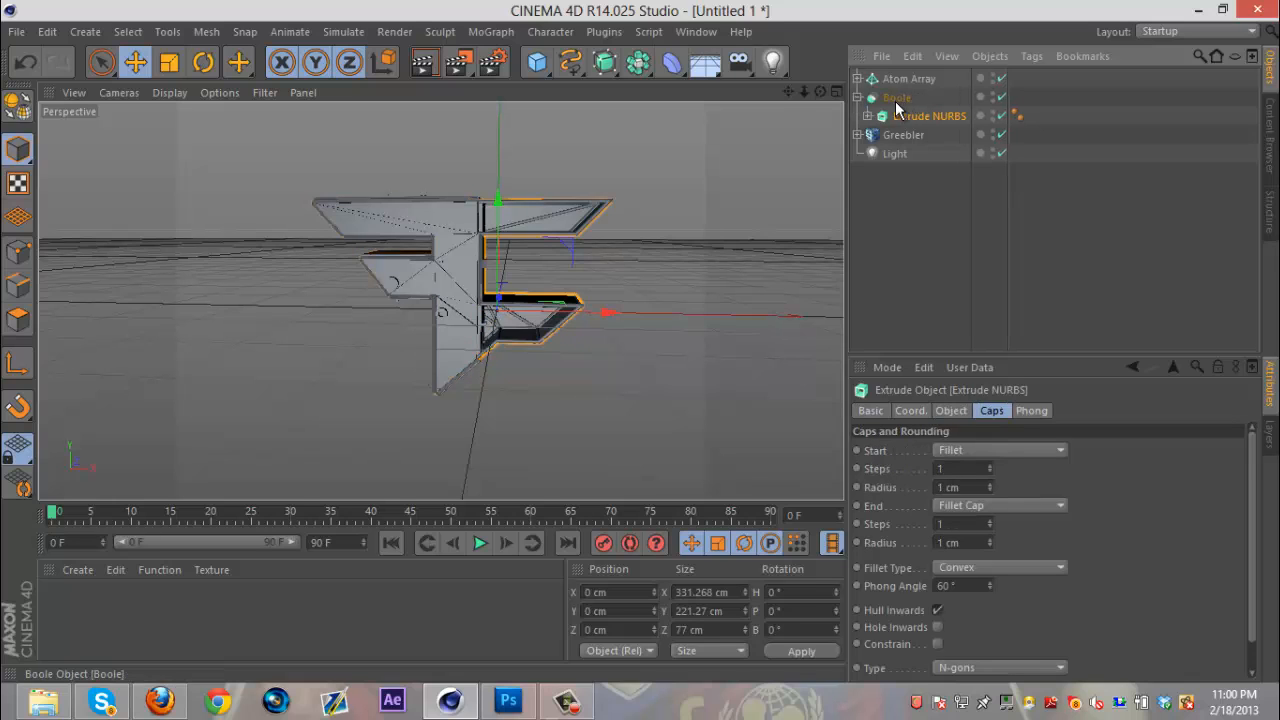
left_click(545, 64)
left_click(705, 92)
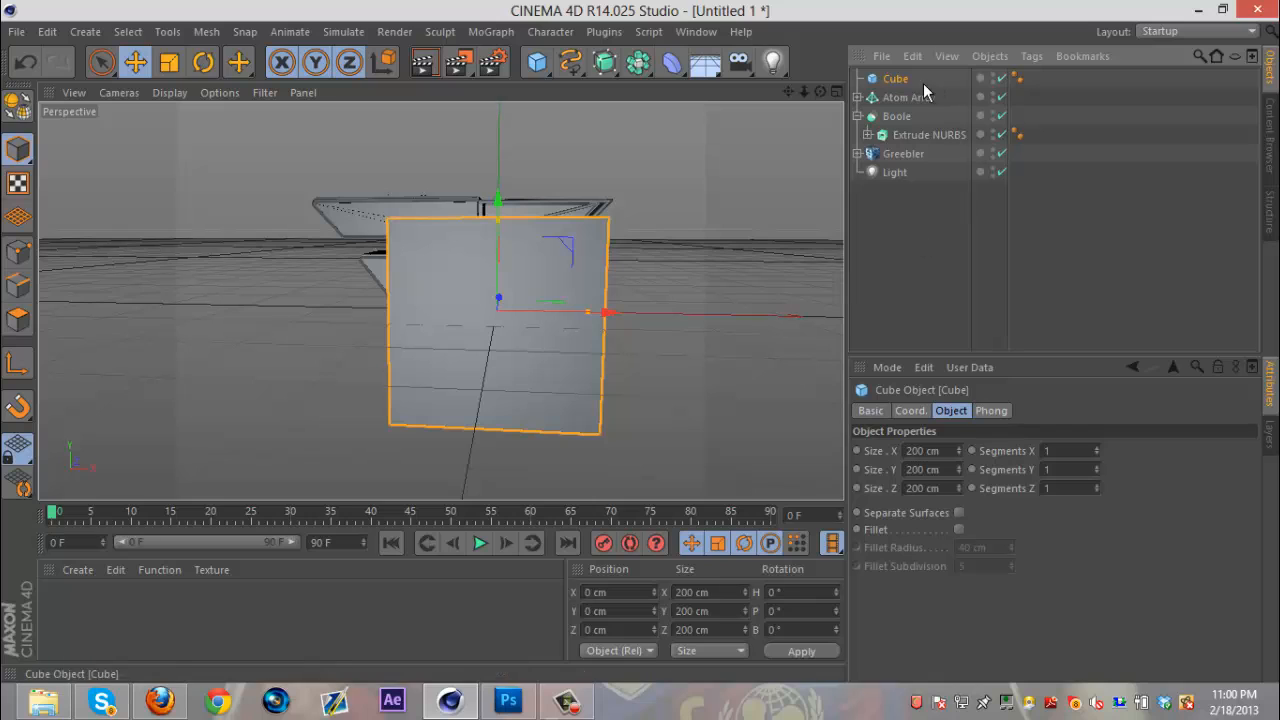
left_click_drag(899, 118, 907, 140)
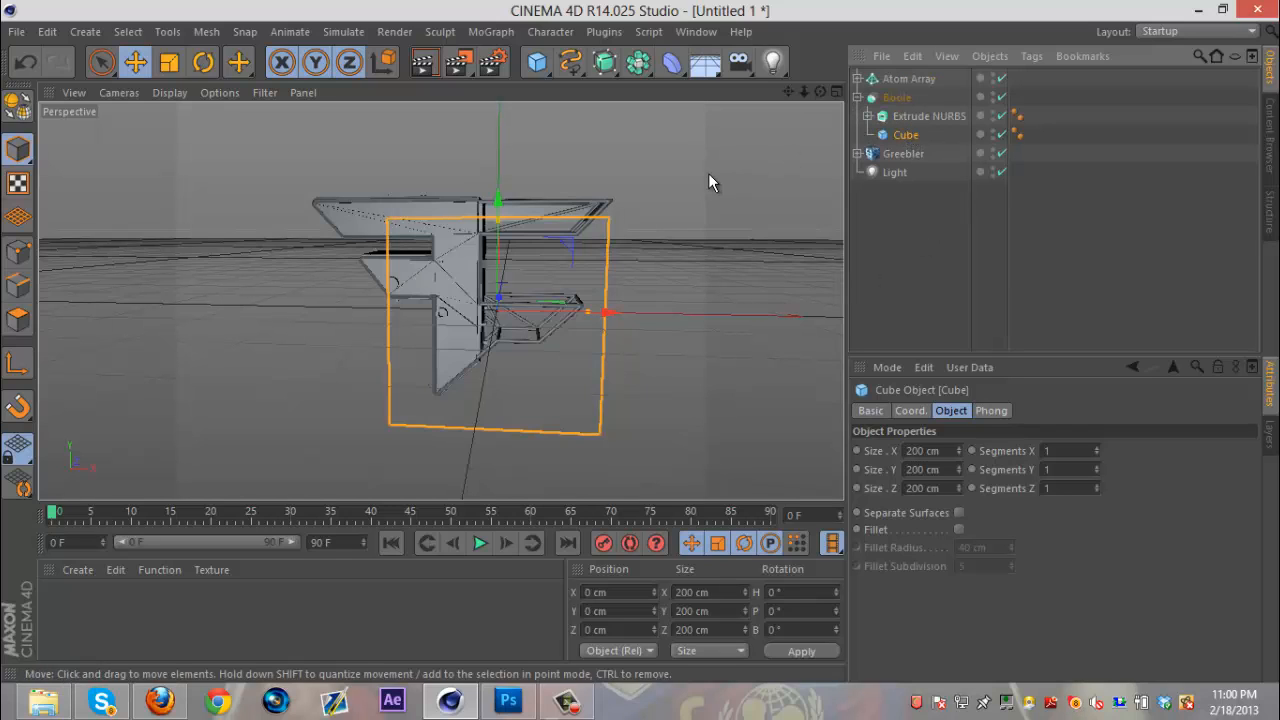
Step: Set the Boole's boolean type to A intersect B
left_click(898, 97)
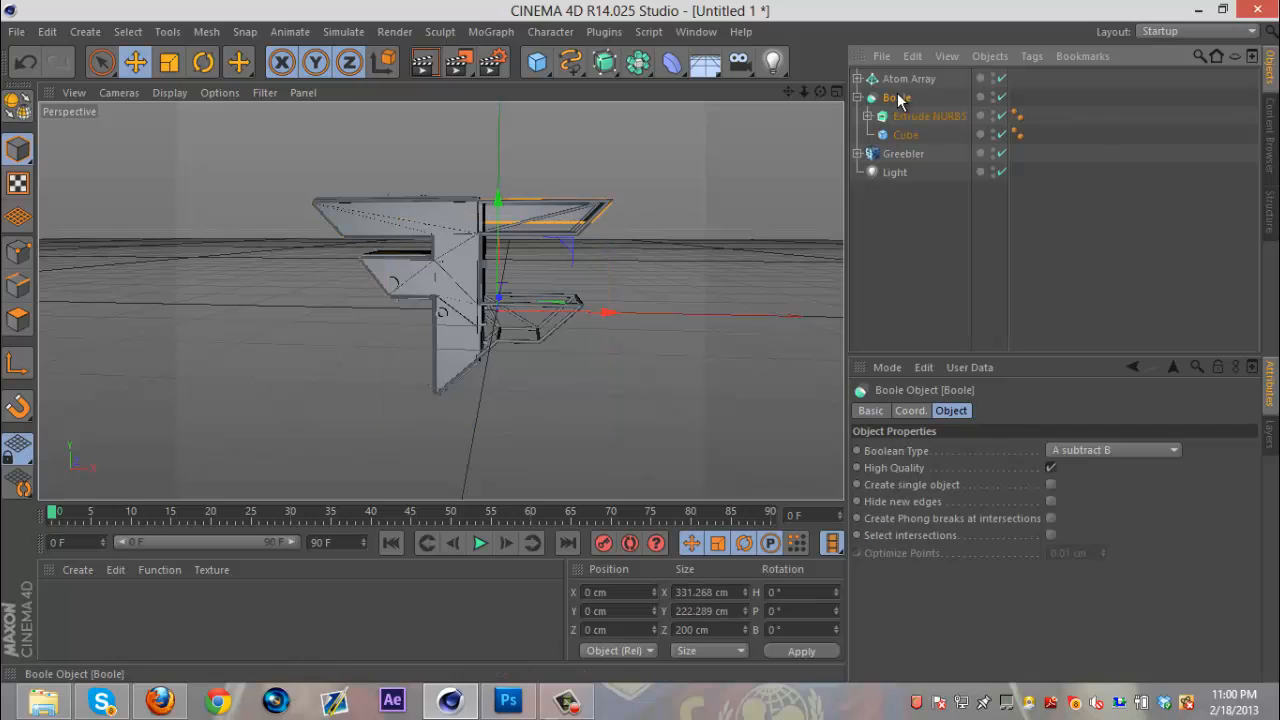
left_click(1115, 451)
left_click(1114, 506)
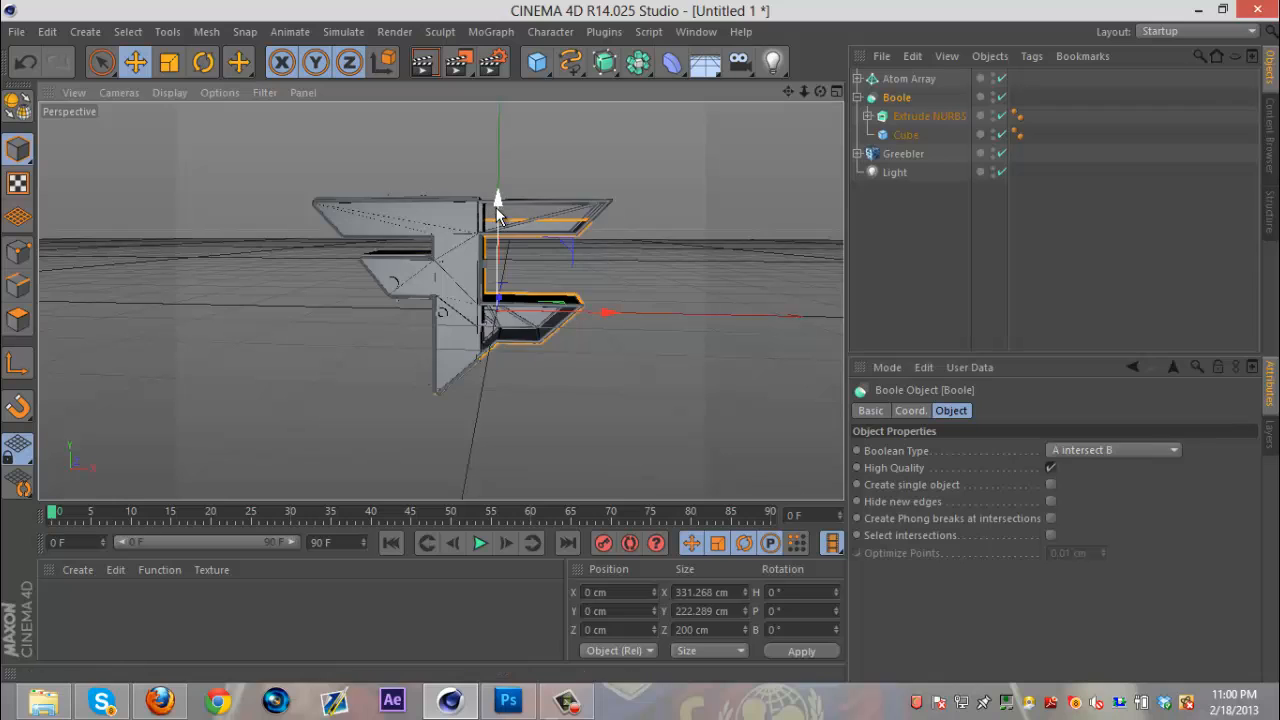
left_click_drag(495, 201, 498, 238)
key("ctrl+z")
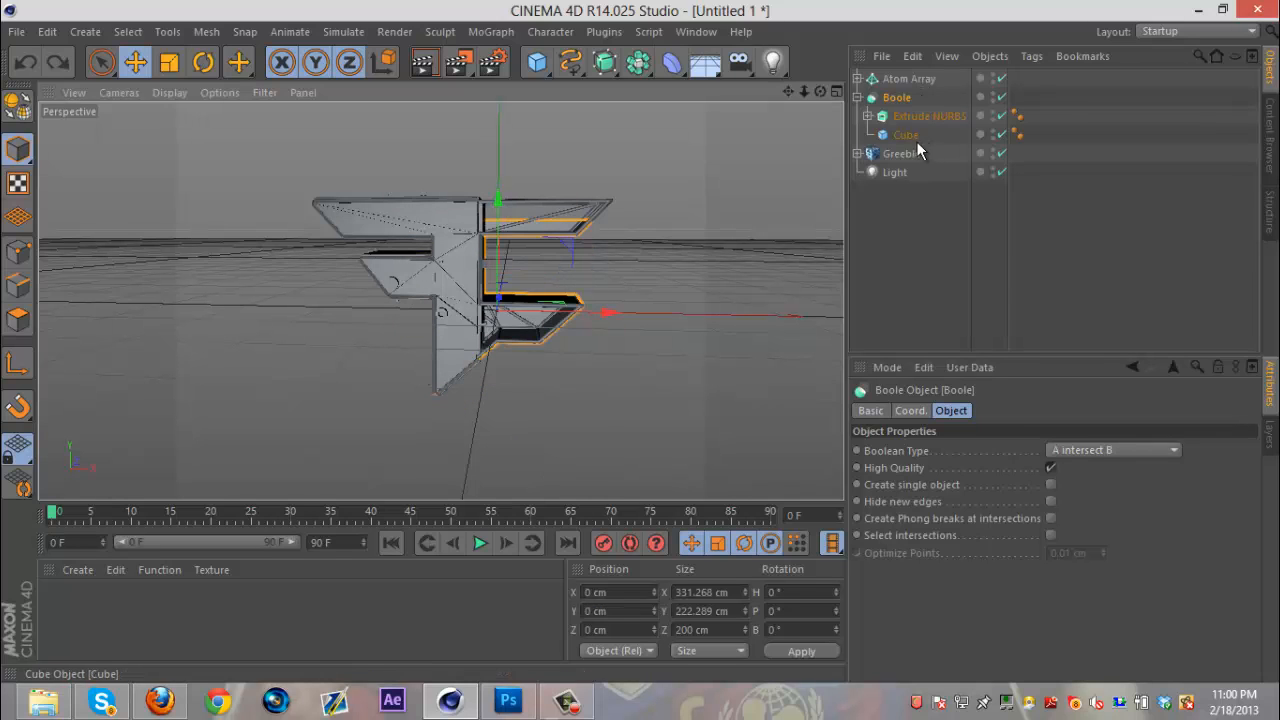
Step: Move the Boole's cube to about X 43 cm and Y 166 cm, and collapse the Boole hierarchy
left_click(911, 137)
left_click_drag(496, 204, 498, 244)
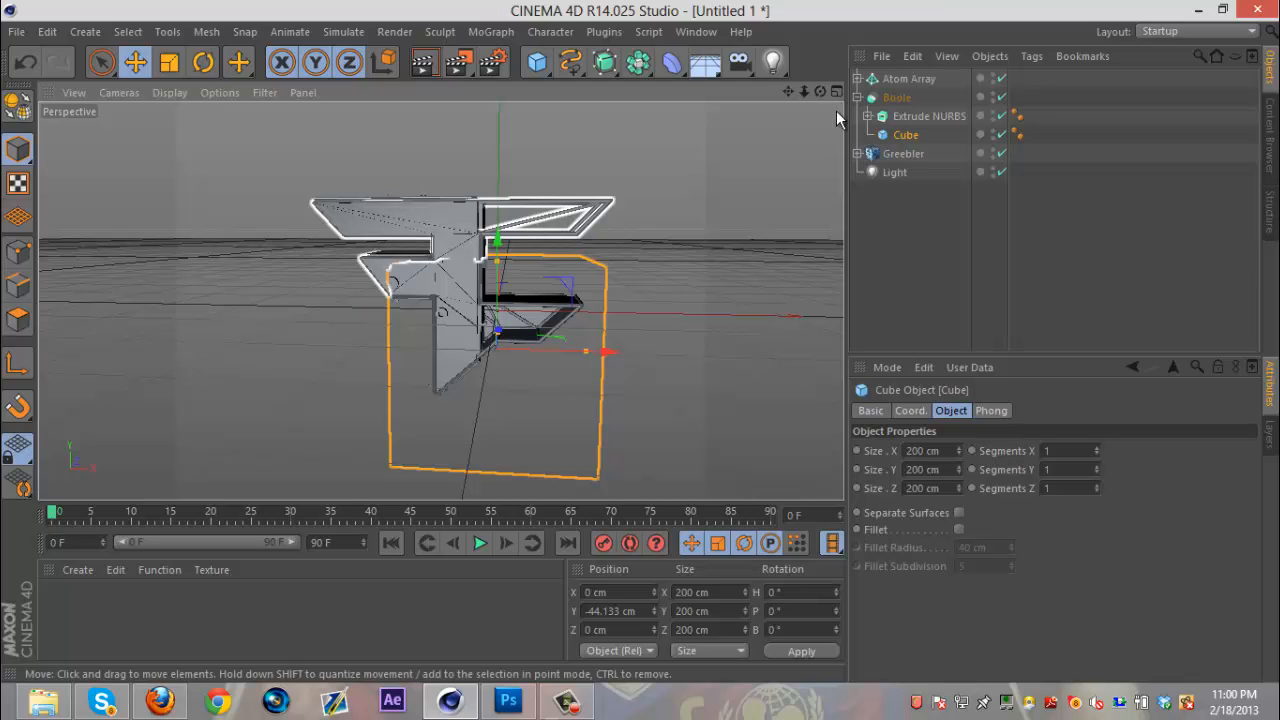
left_click_drag(819, 91, 630, 340)
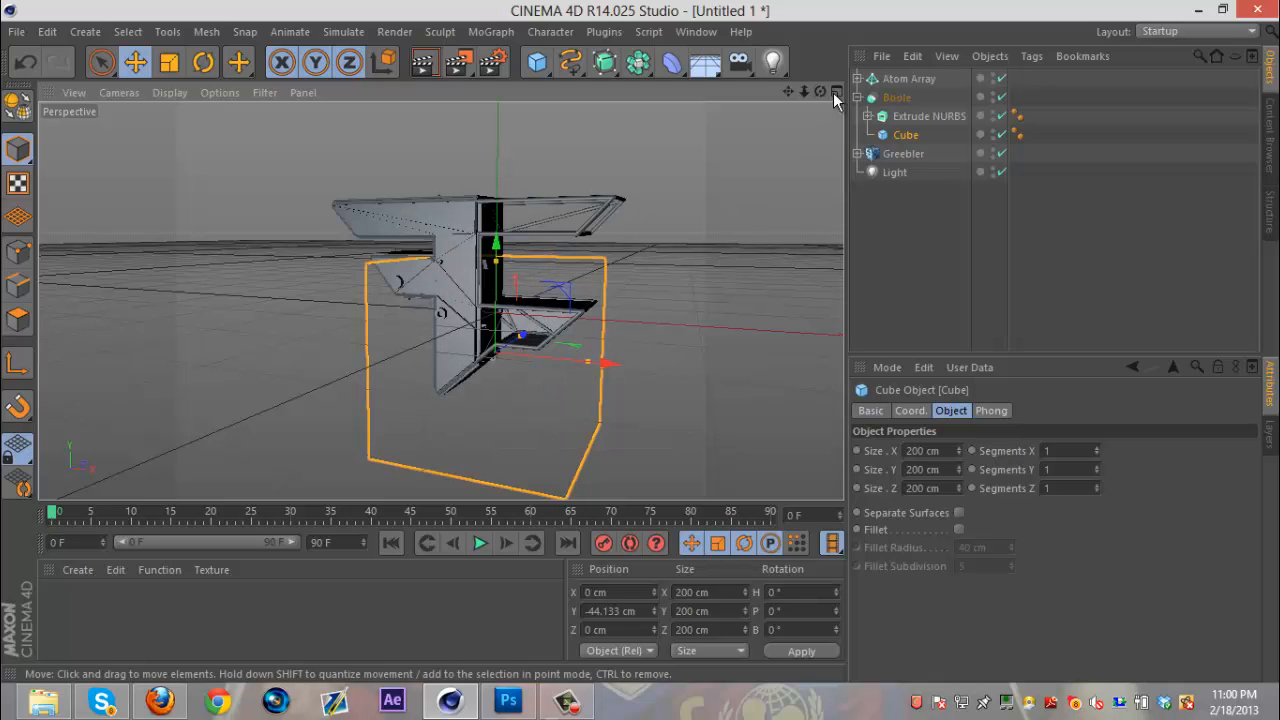
left_click_drag(821, 92, 641, 340)
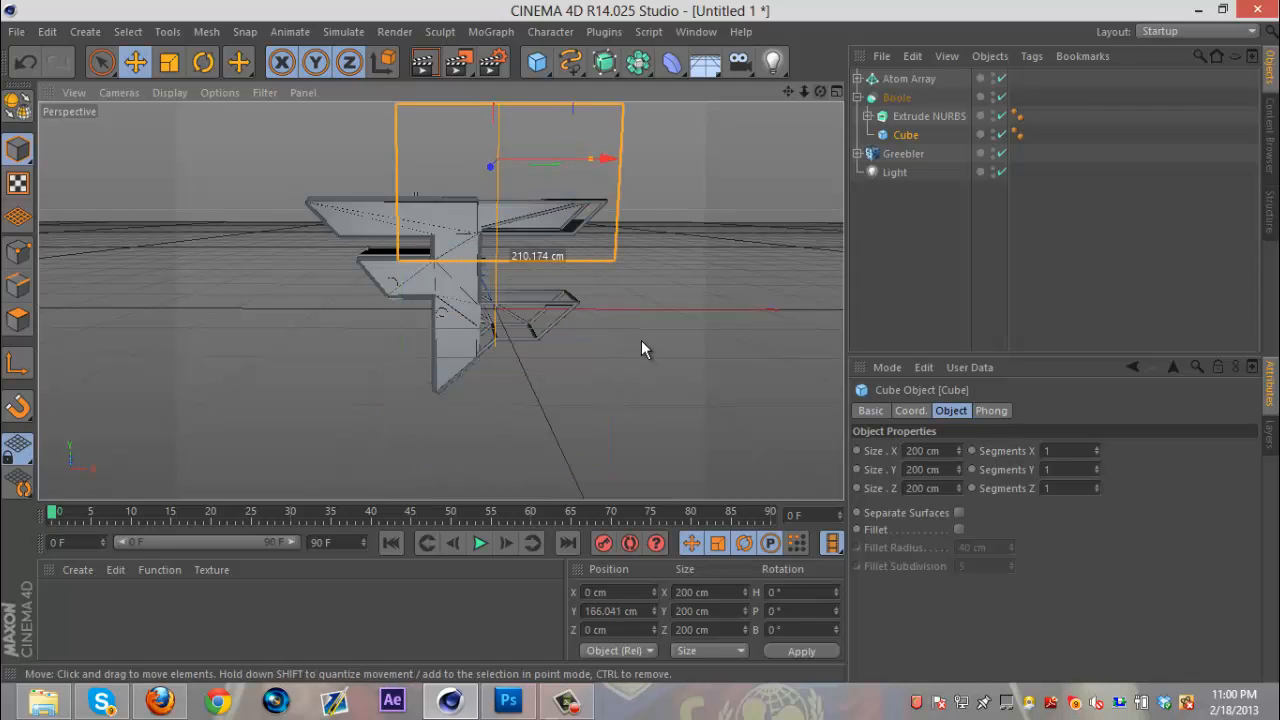
left_click_drag(604, 162, 645, 162)
left_click_drag(621, 335, 641, 341, "alt")
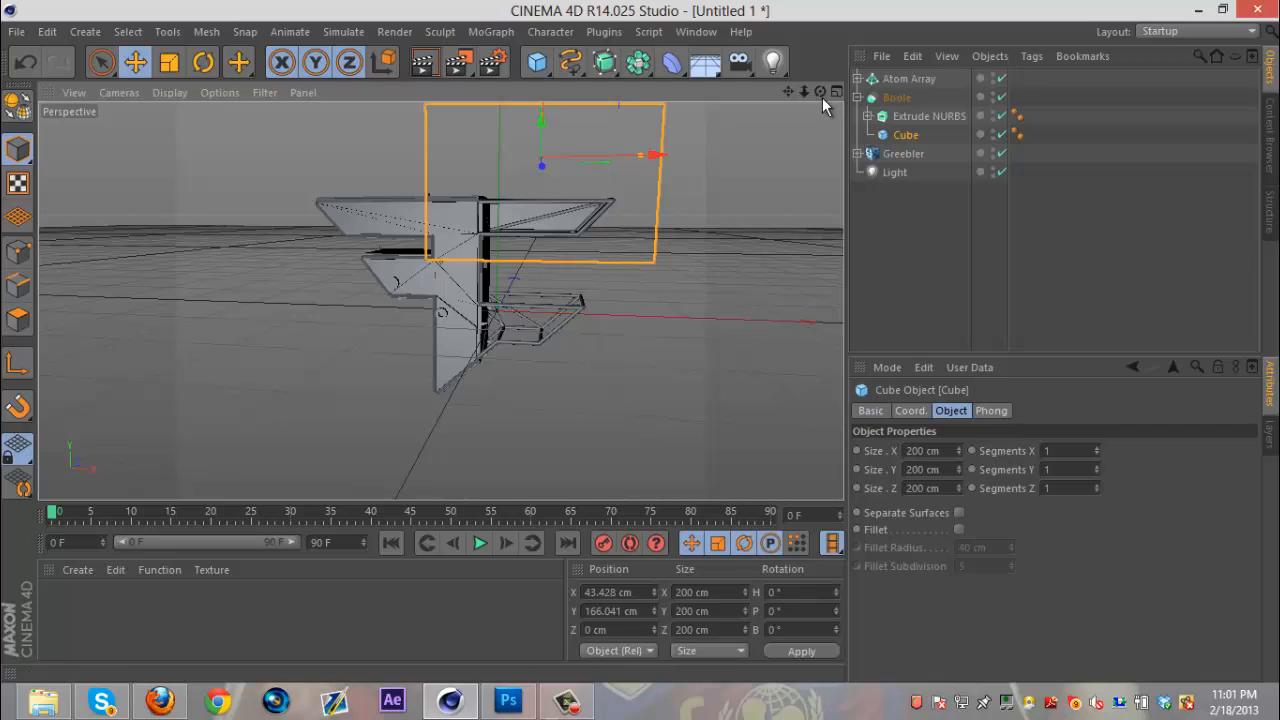
left_click_drag(820, 92, 641, 348)
left_click(974, 246)
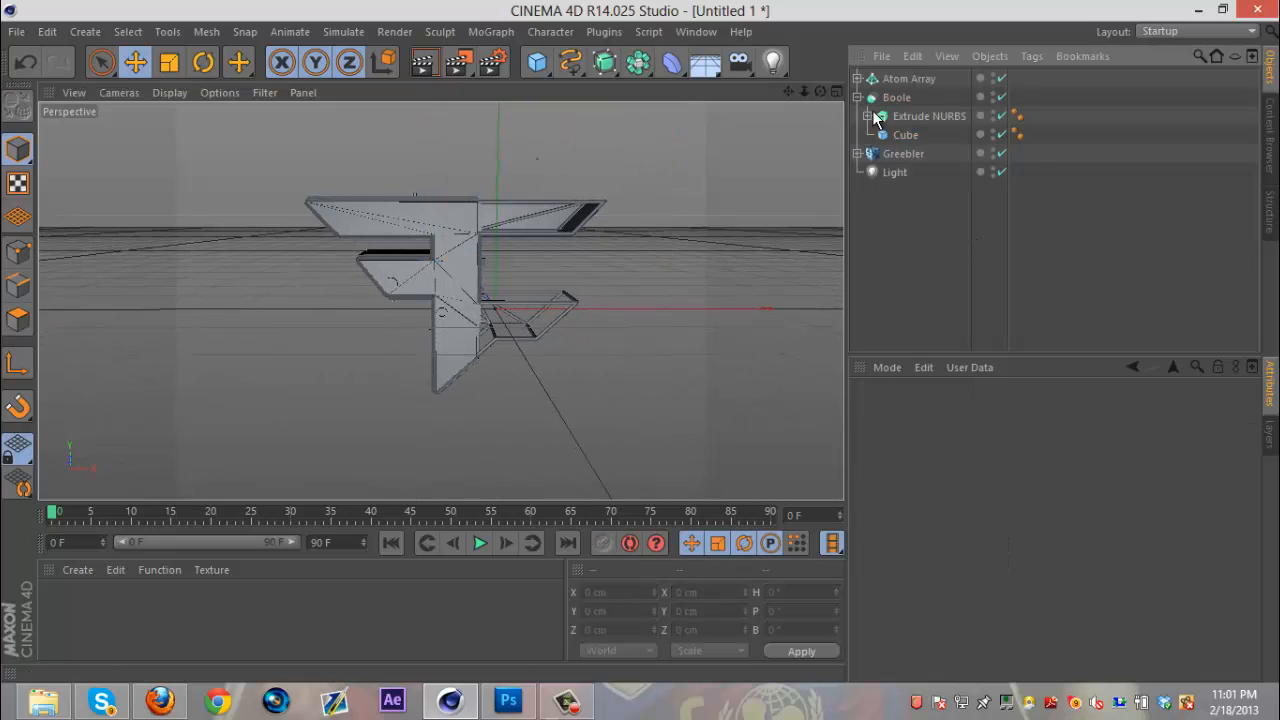
left_click(857, 97)
left_click_drag(802, 92, 641, 341)
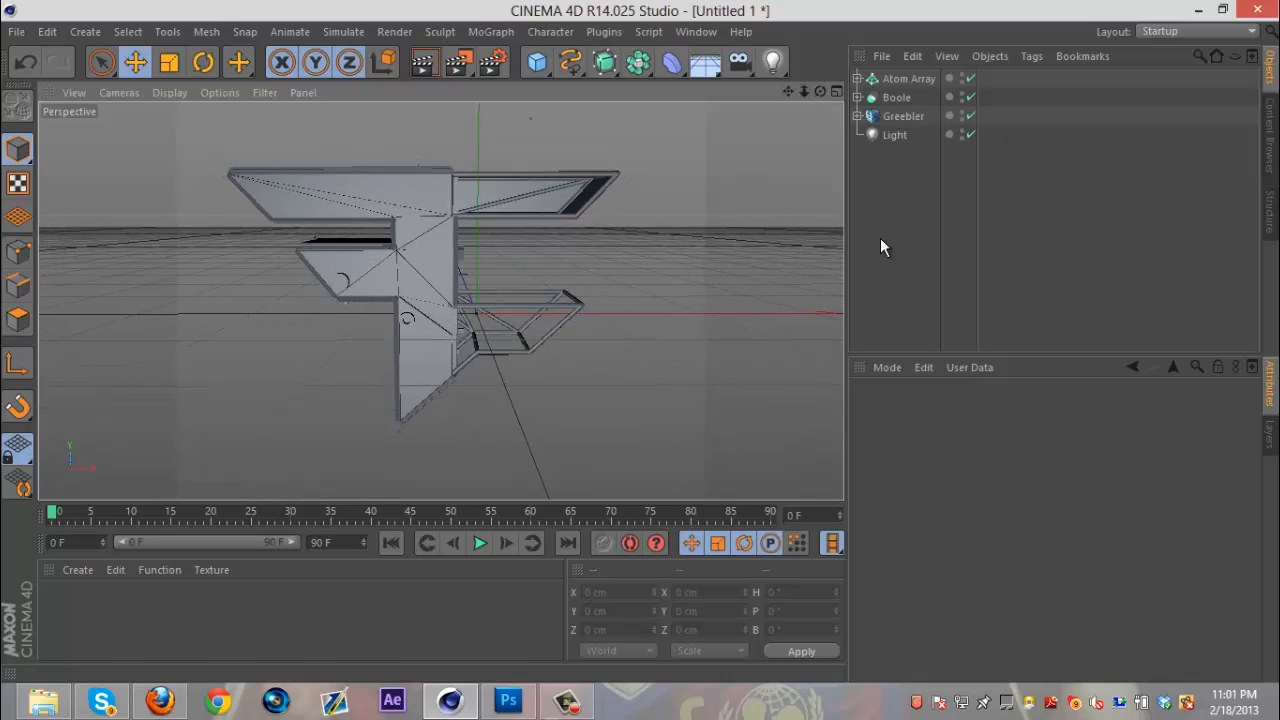
Step: Add a Cogwheel spline with 12 teeth and a 13% bevel
left_click(567, 66)
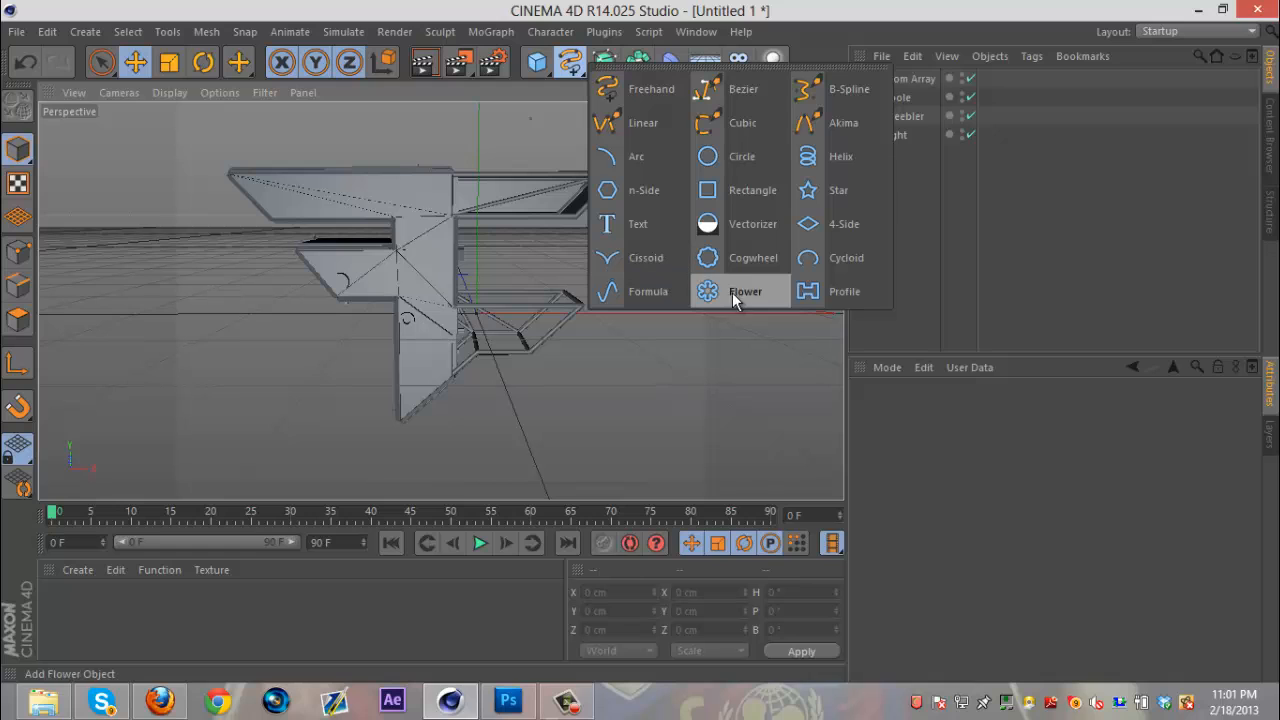
left_click(740, 263)
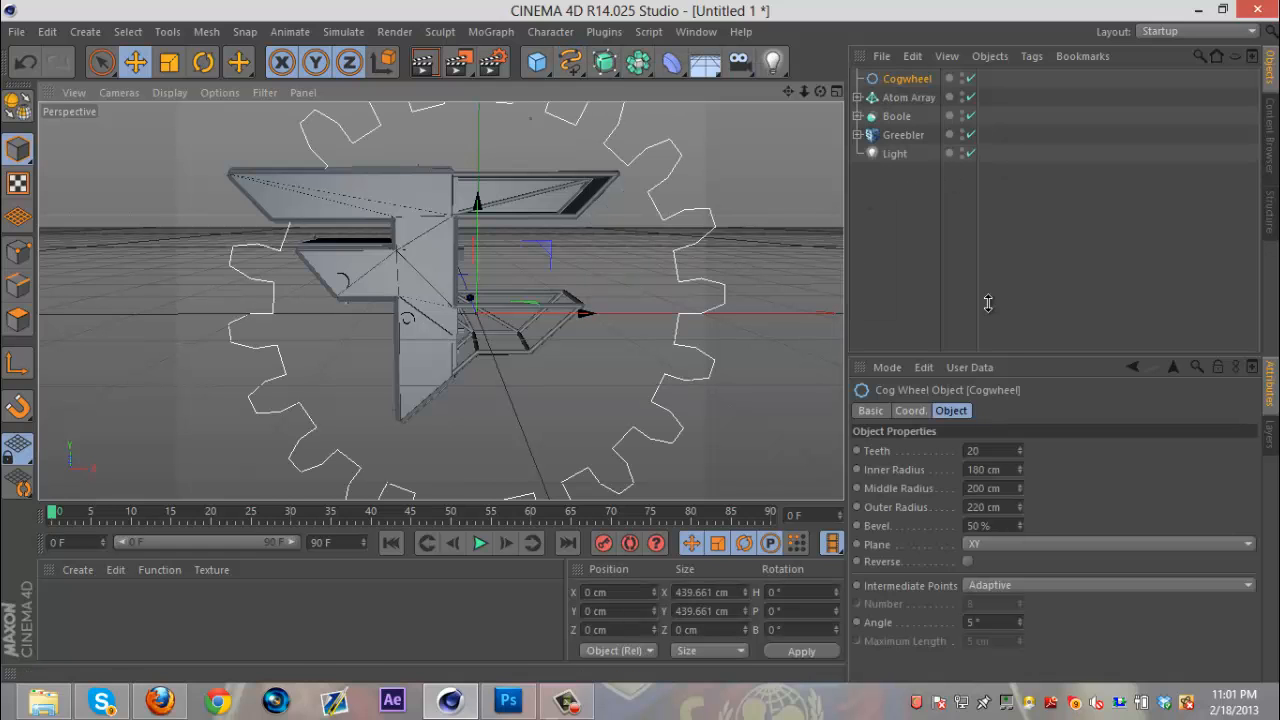
left_click(1020, 454)
left_click(1020, 454)
left_click(1020, 454)
left_click(1020, 454)
left_click(1020, 454)
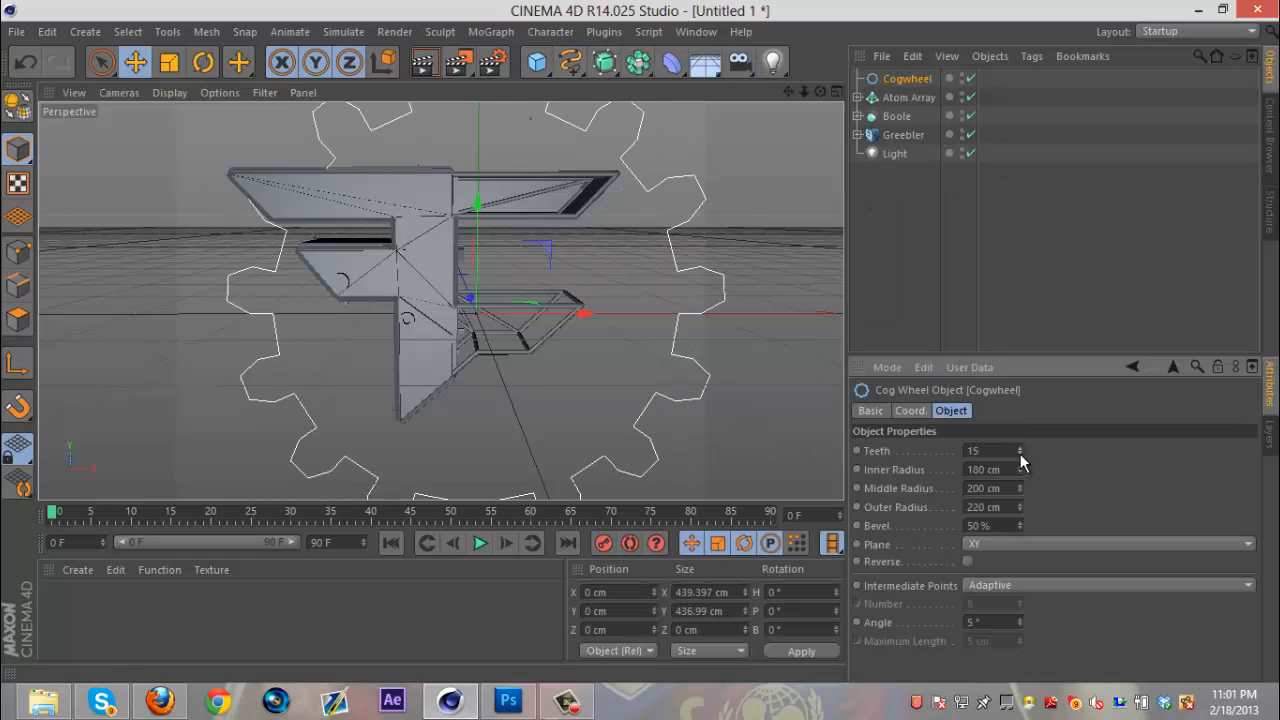
left_click(1020, 454)
left_click(1020, 454)
left_click(1020, 454)
left_click(1020, 447)
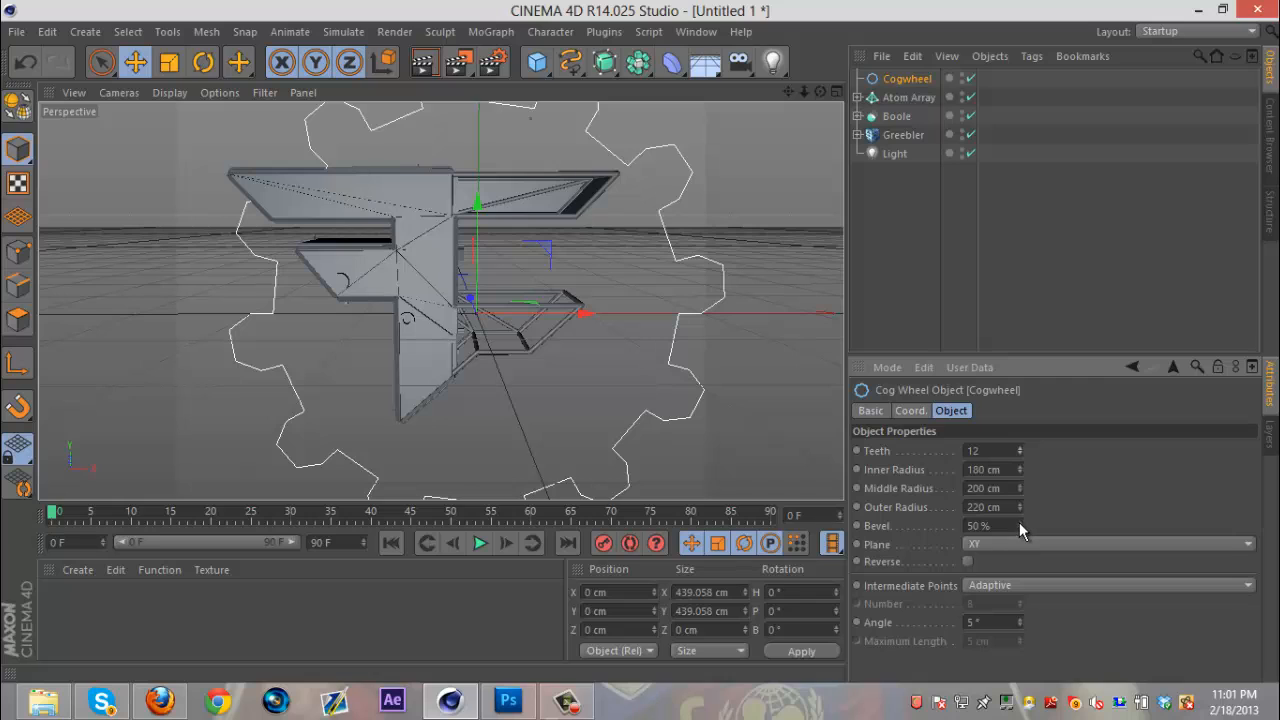
left_click_drag(1019, 521, 1019, 521)
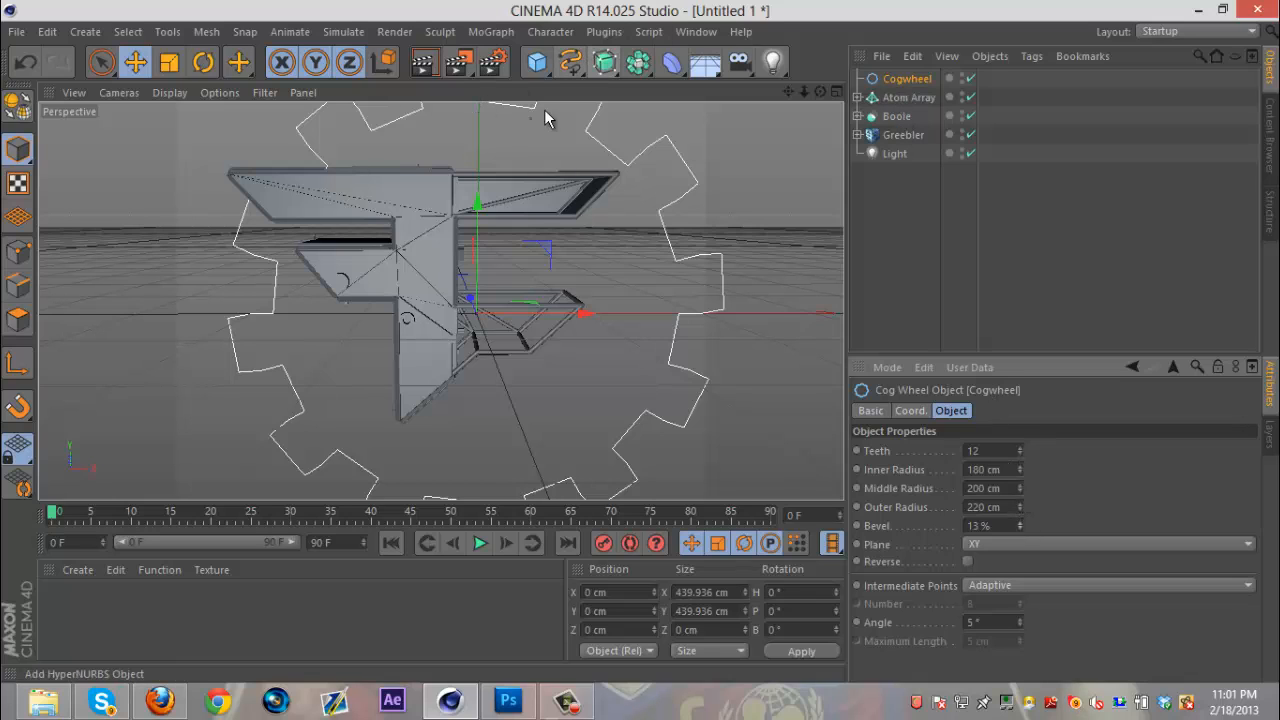
Step: Scale the cogwheel spline down uniformly to about 55 cm across
left_click(169, 62)
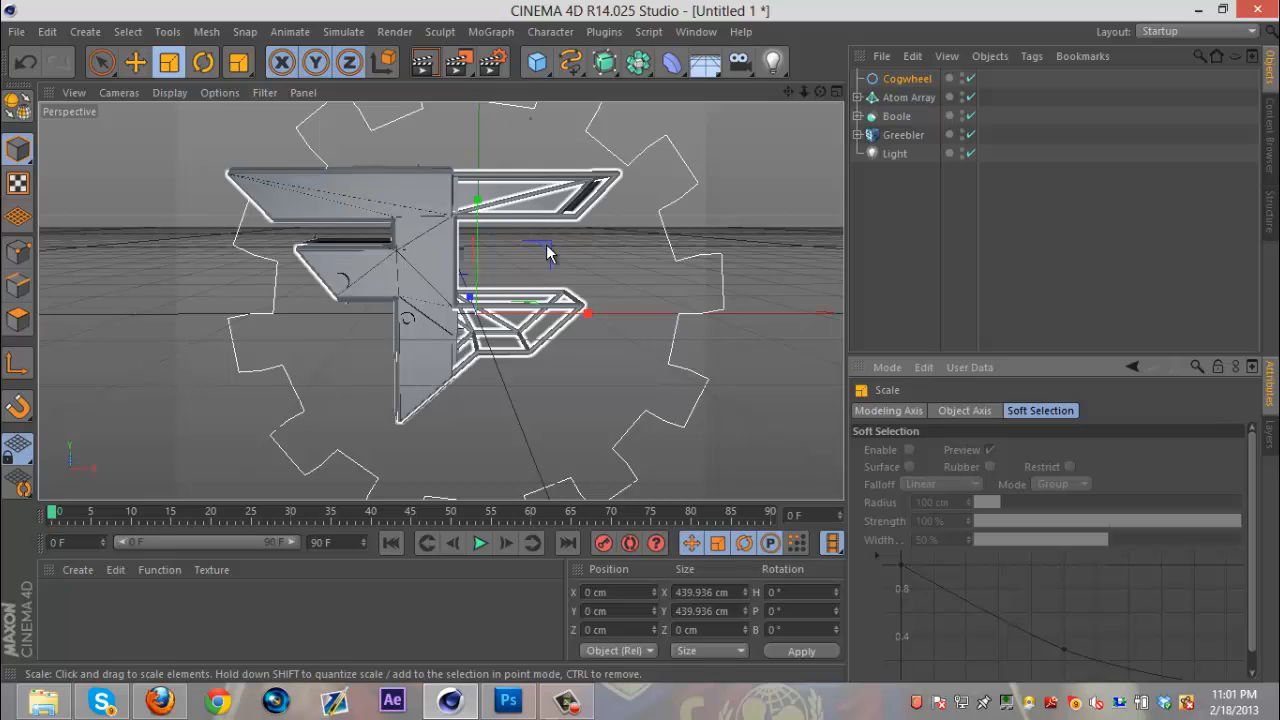
left_click_drag(550, 256, 479, 298)
left_click(140, 68)
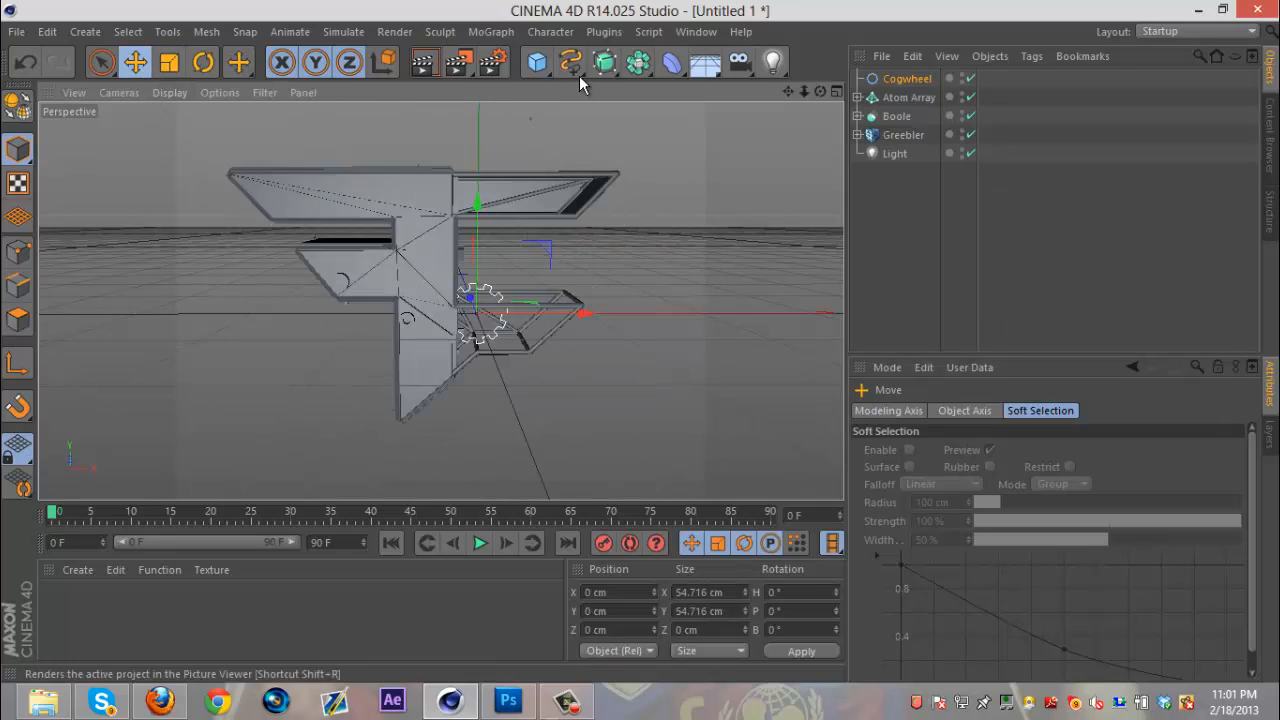
Step: Add a new Extrude NURBS, make the cogwheel spline its child and select the collapsed extrusion
left_click_drag(607, 70, 809, 84)
left_click_drag(914, 97, 913, 79)
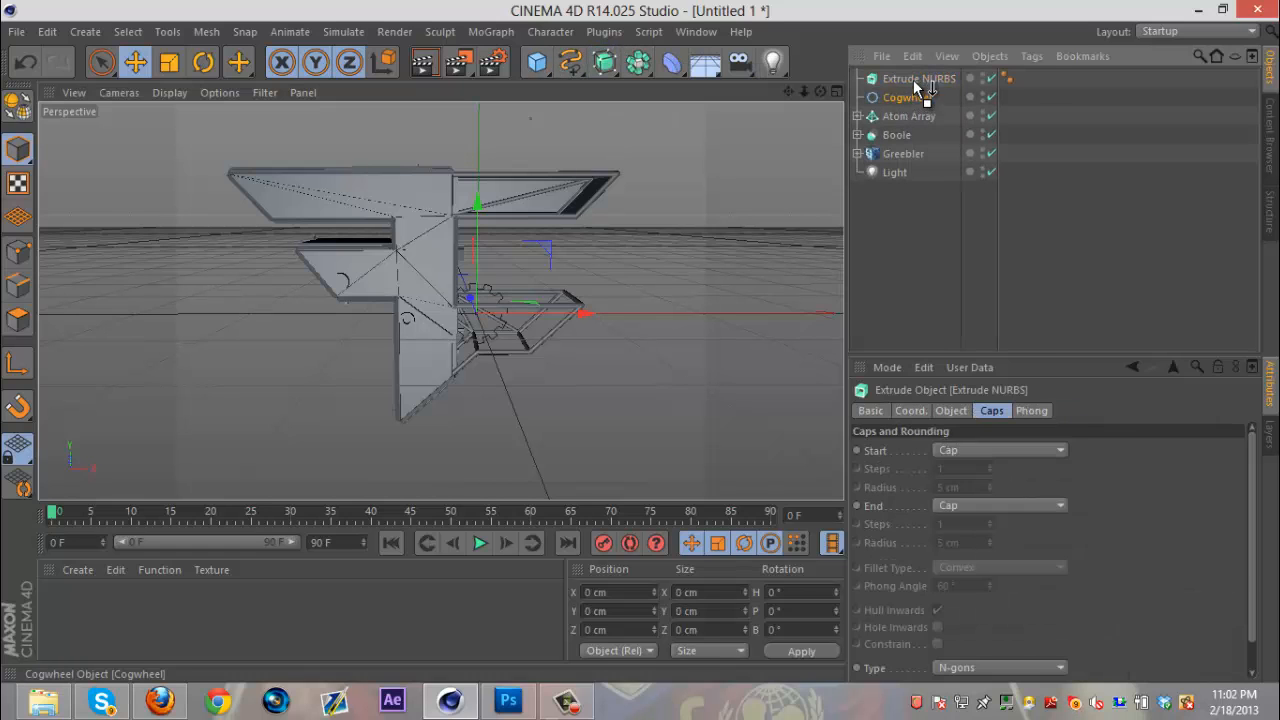
left_click(857, 78)
left_click(918, 79)
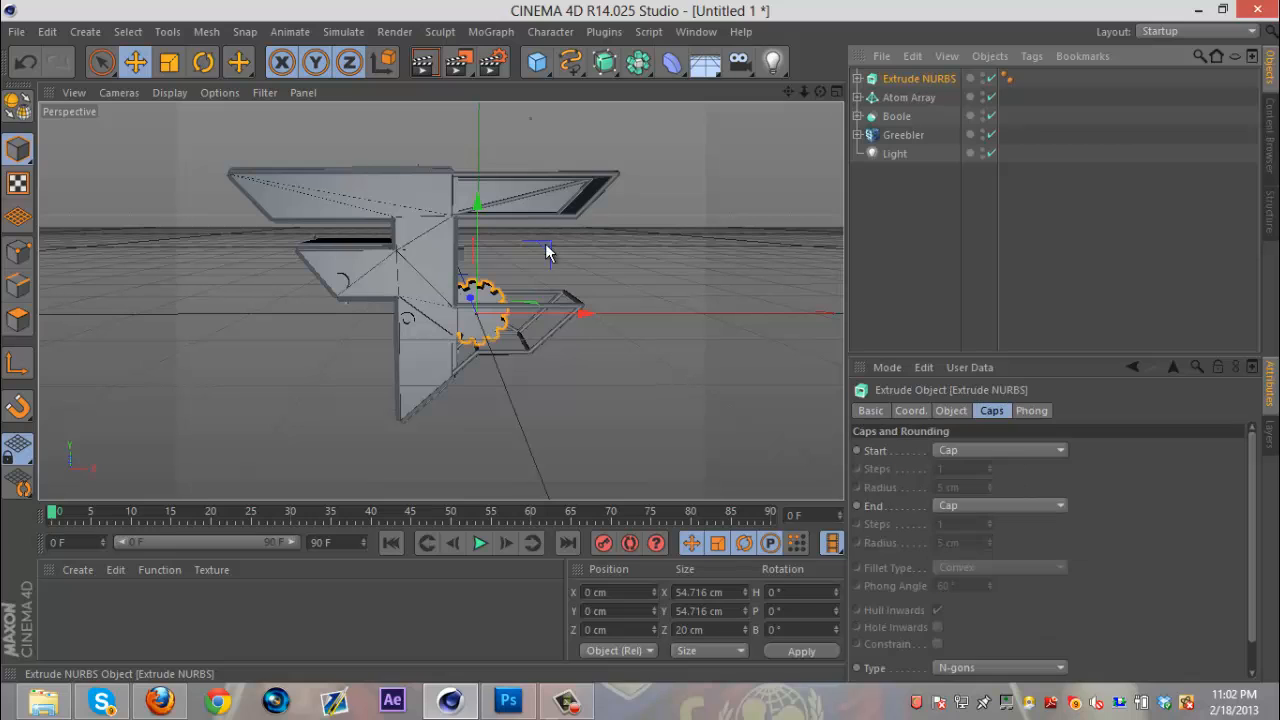
Step: Move the cogwheel extrusion to about X 48 cm and Y -9 cm, scaling it uniformly to about 34 cm across
left_click_drag(585, 312, 625, 313)
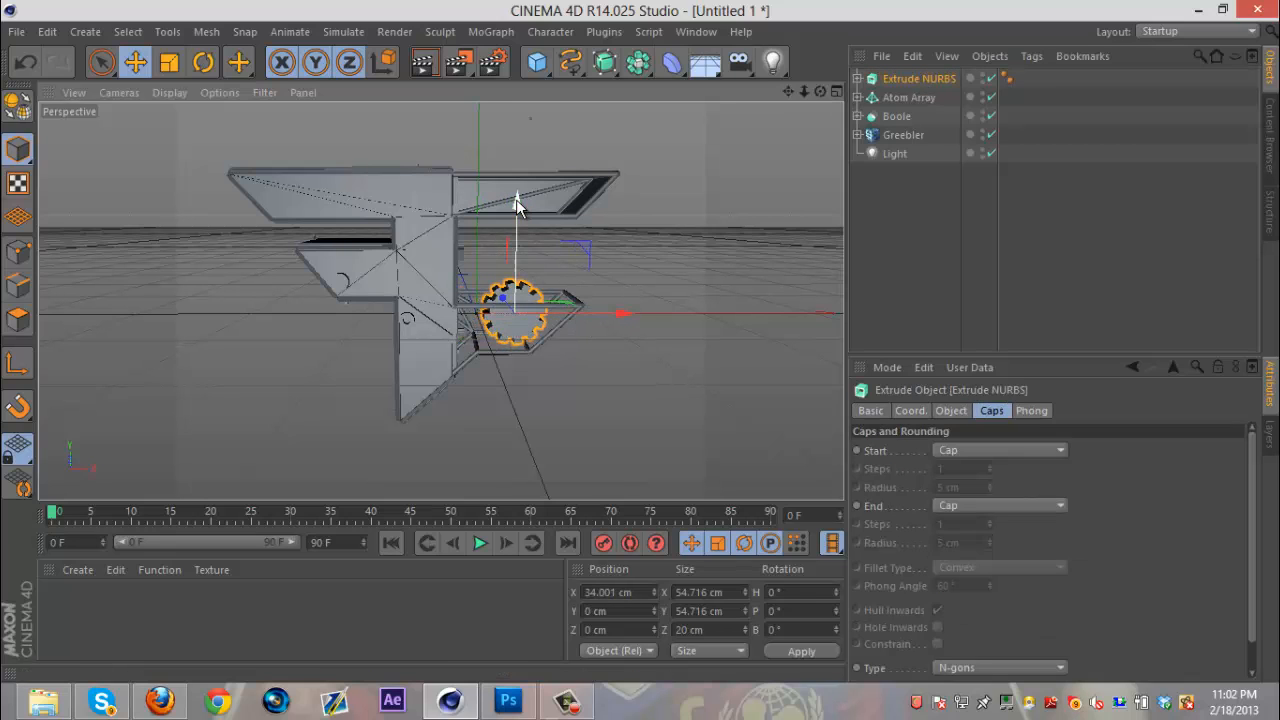
left_click_drag(516, 199, 567, 276)
left_click(170, 64)
left_click_drag(820, 90, 649, 323)
left_click(137, 63)
left_click_drag(531, 230, 531, 234)
Step: Scale the cogwheel extrusion down uniformly to about 23 cm across and shift it to about X 54 cm
left_click(168, 63)
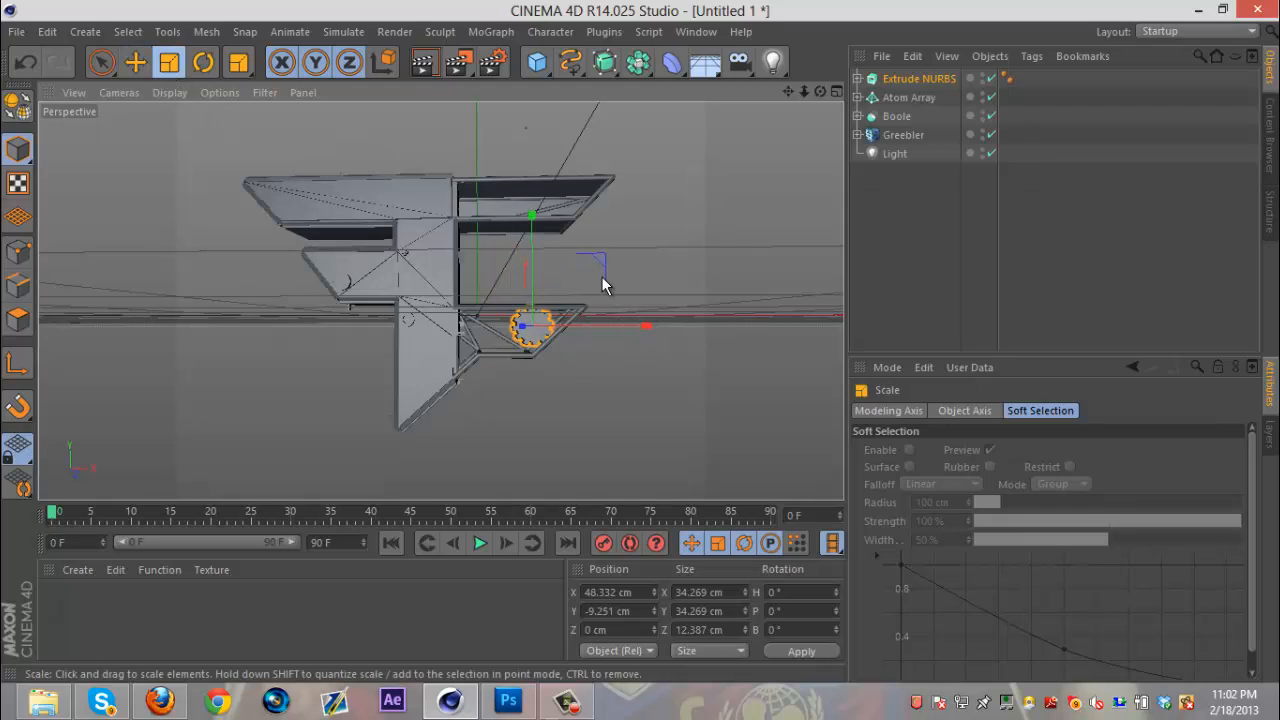
left_click_drag(597, 263, 147, 64)
left_click(136, 63)
left_click_drag(635, 334, 656, 325)
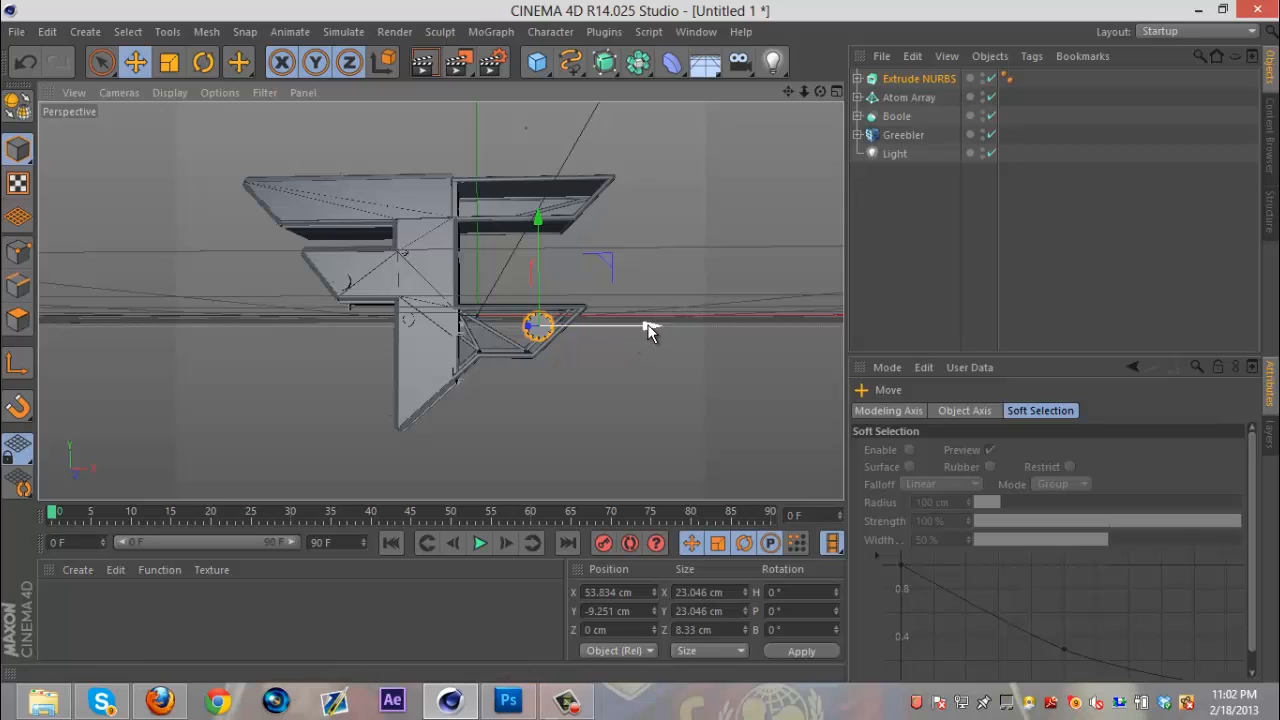
left_click_drag(819, 90, 640, 350)
Step: Duplicate the cogwheel extrusion and move the copy along the X axis to about 29 cm, beside the original
left_click(935, 79)
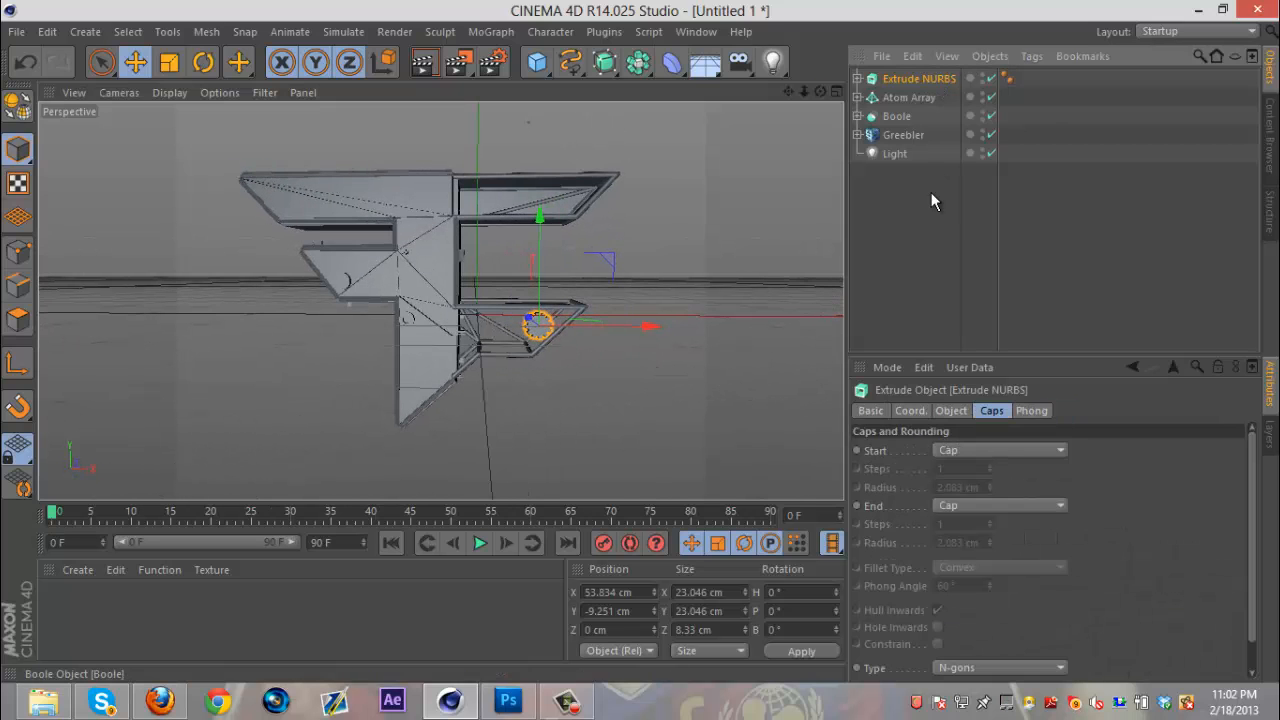
key("ctrl+c")
key("ctrl+v")
left_click_drag(648, 326, 622, 331)
Step: Examine the placement of both cogwheels in the lower arm of the logo from an enlarged Front view
left_click(836, 91)
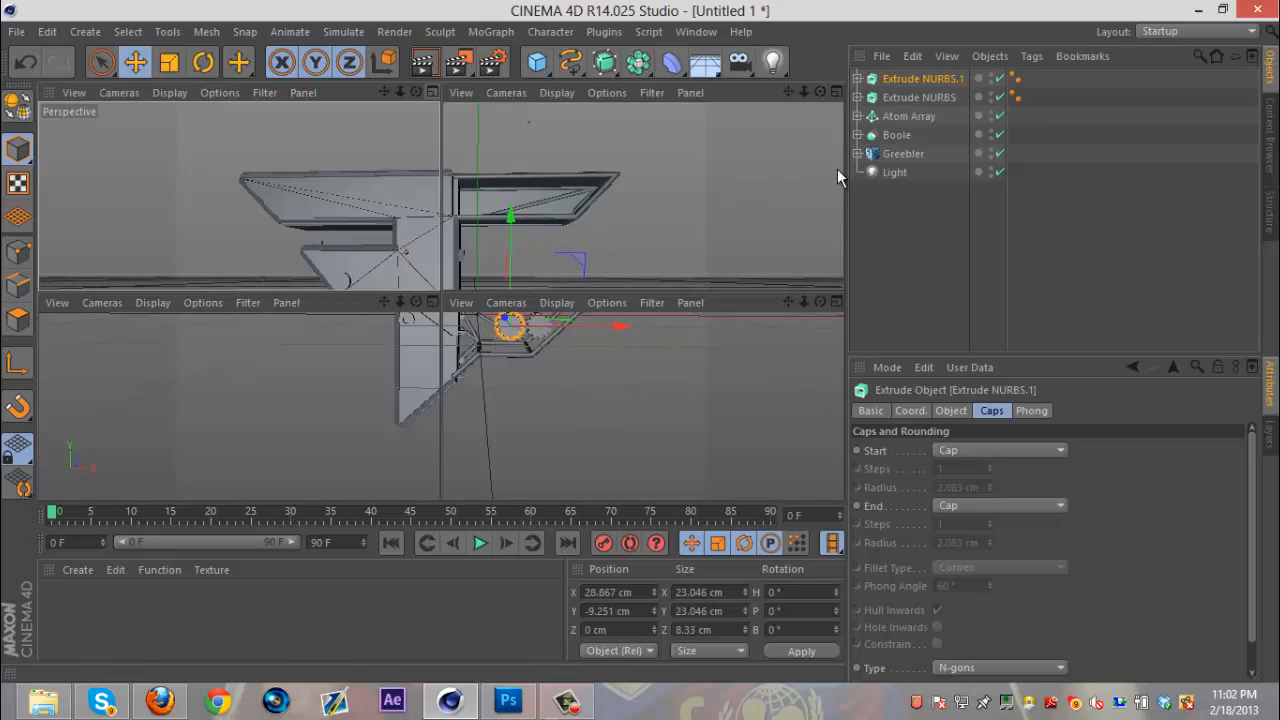
left_click(835, 302)
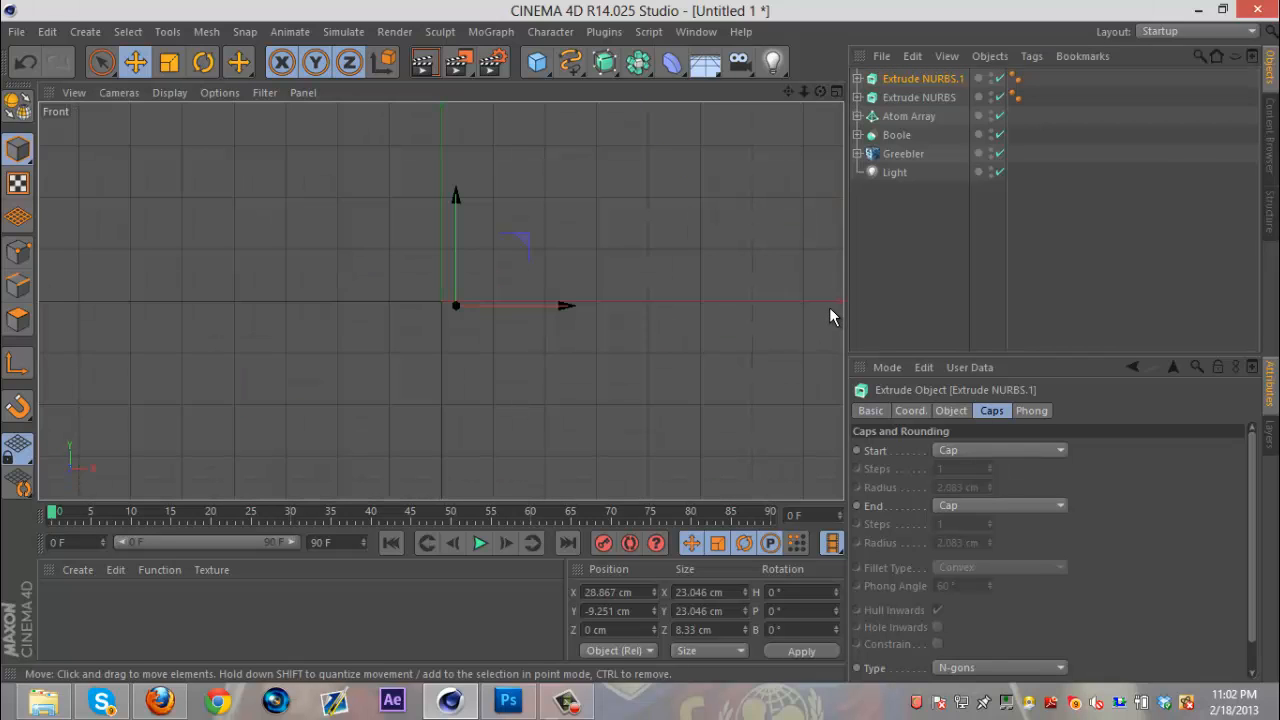
left_click_drag(788, 92, 788, 148)
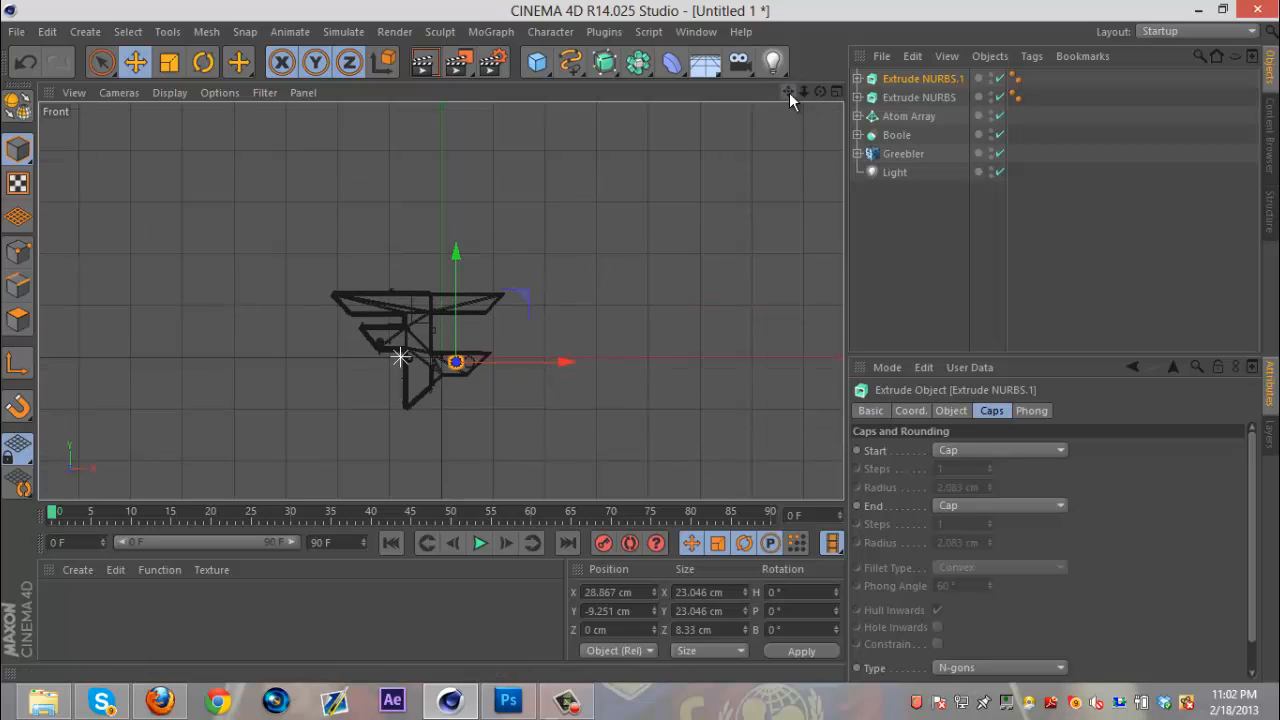
left_click_drag(641, 340, 643, 341)
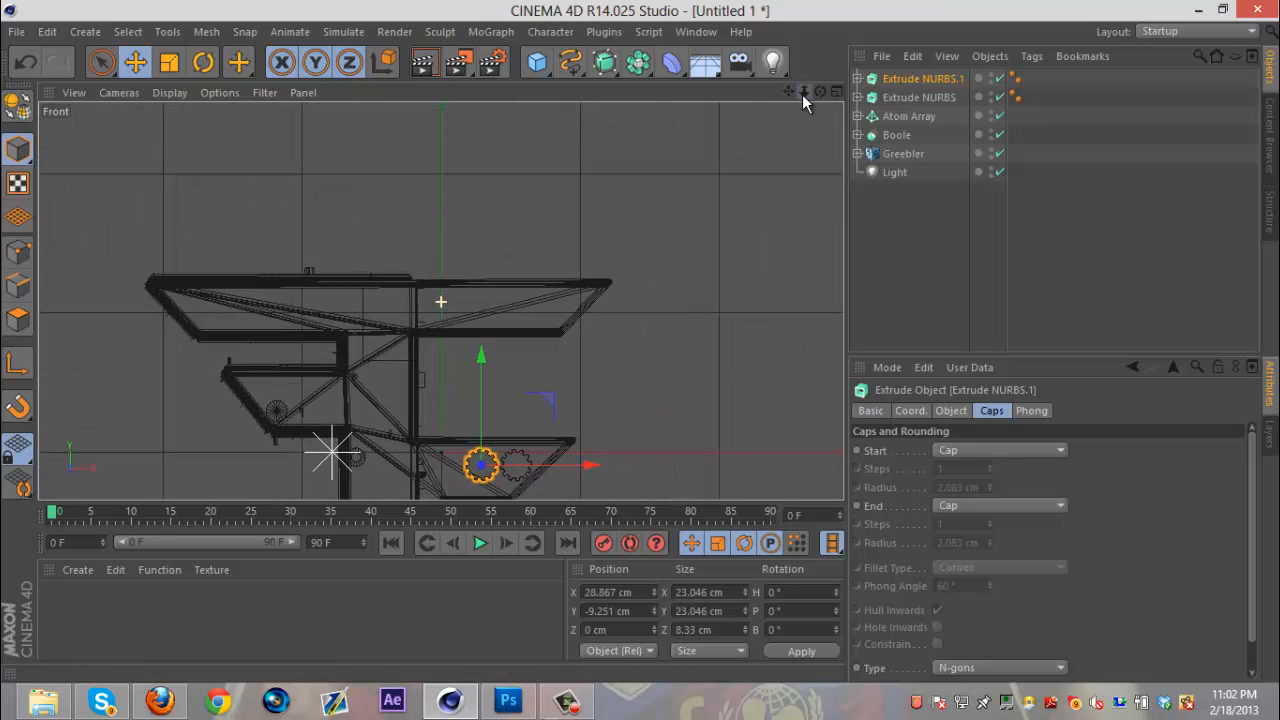
left_click_drag(788, 91, 640, 341)
middle_click_drag(643, 342, 631, 390, "alt")
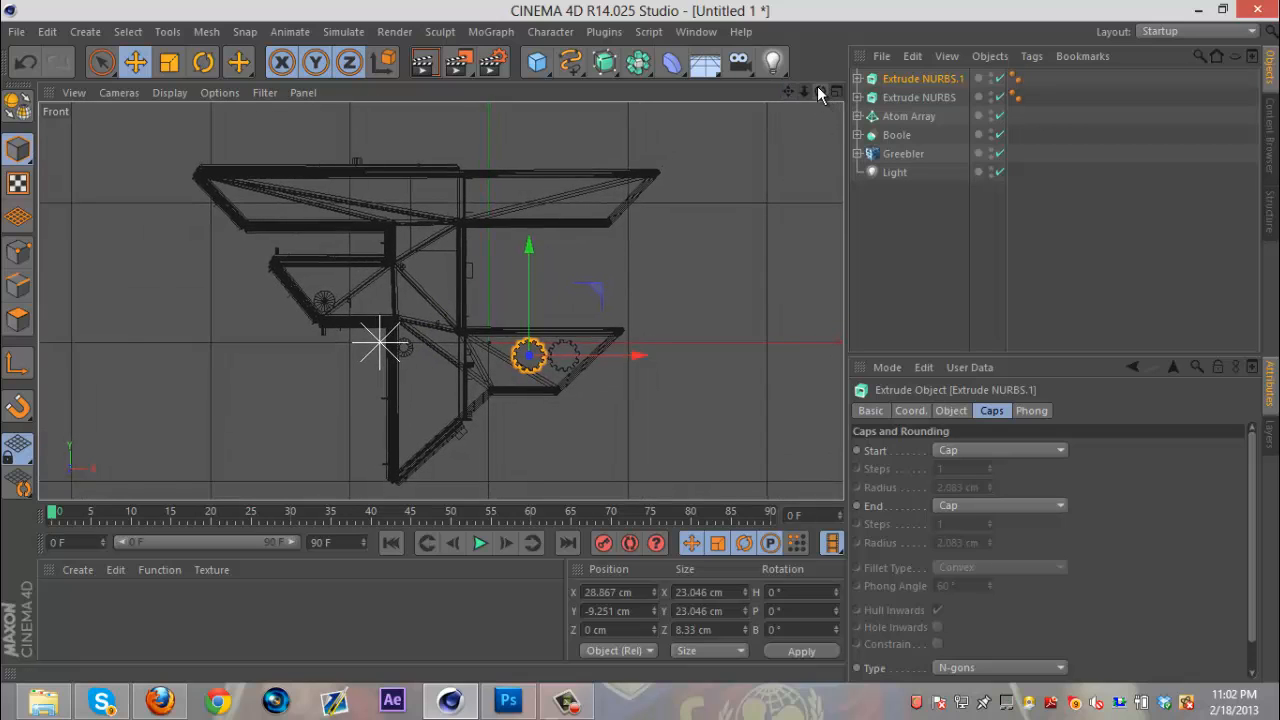
left_click_drag(818, 89, 641, 350)
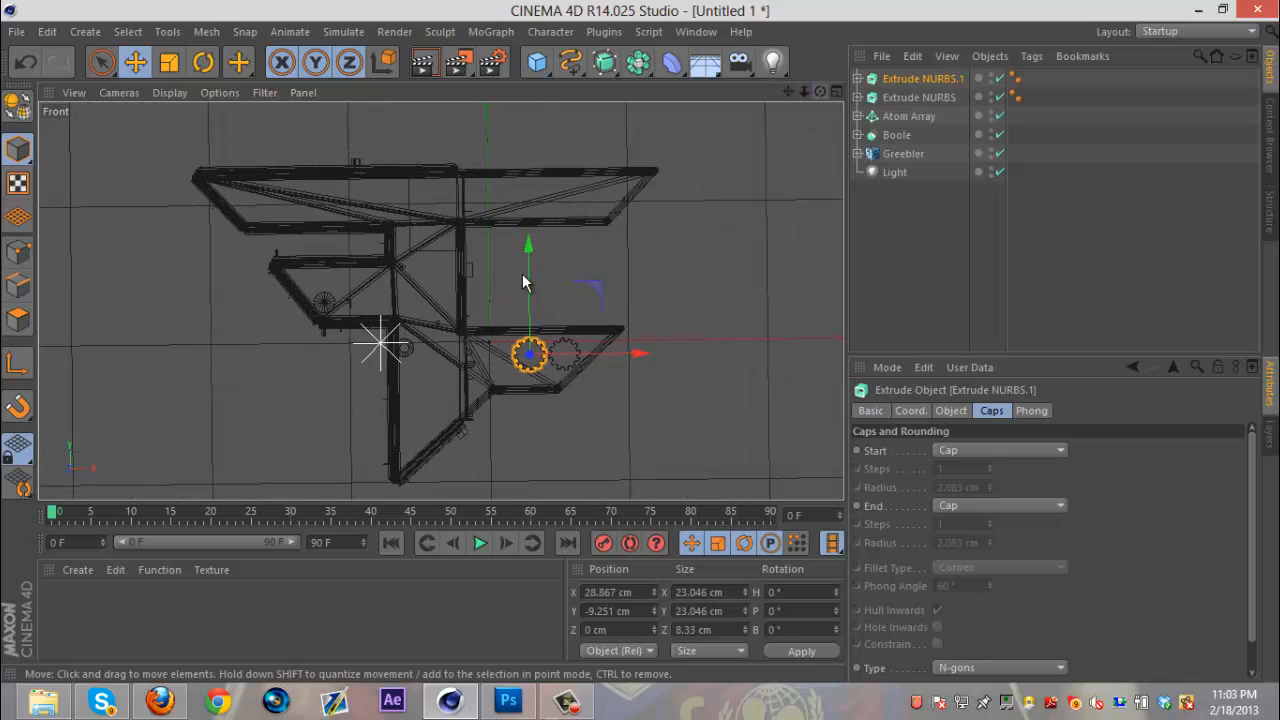